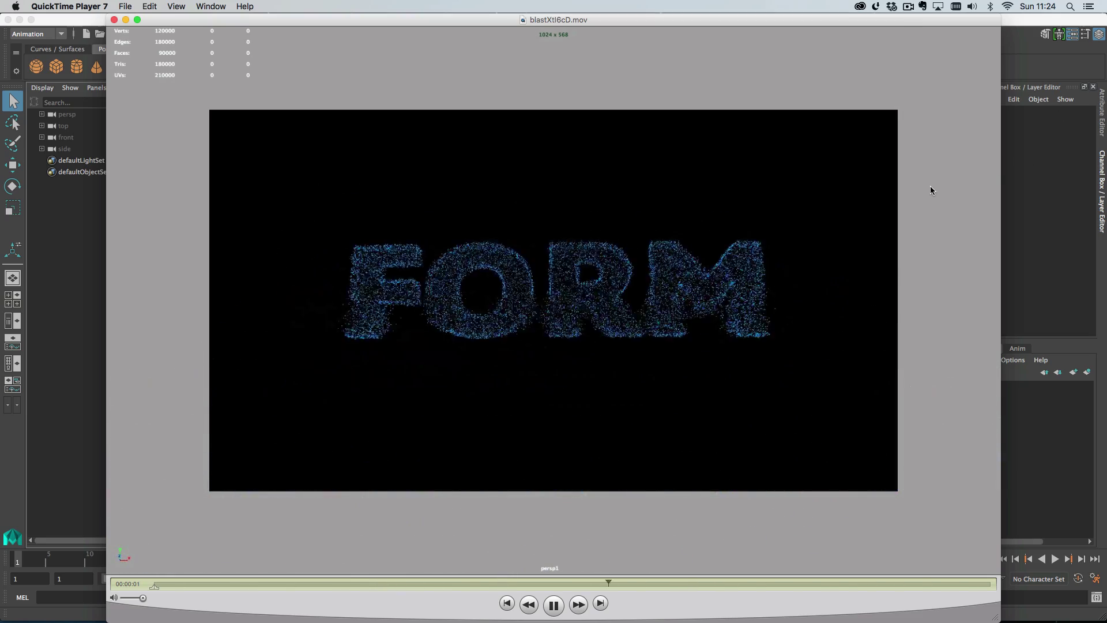
Step: Create a 3D type object and set its text to read FORM
key(super+w)
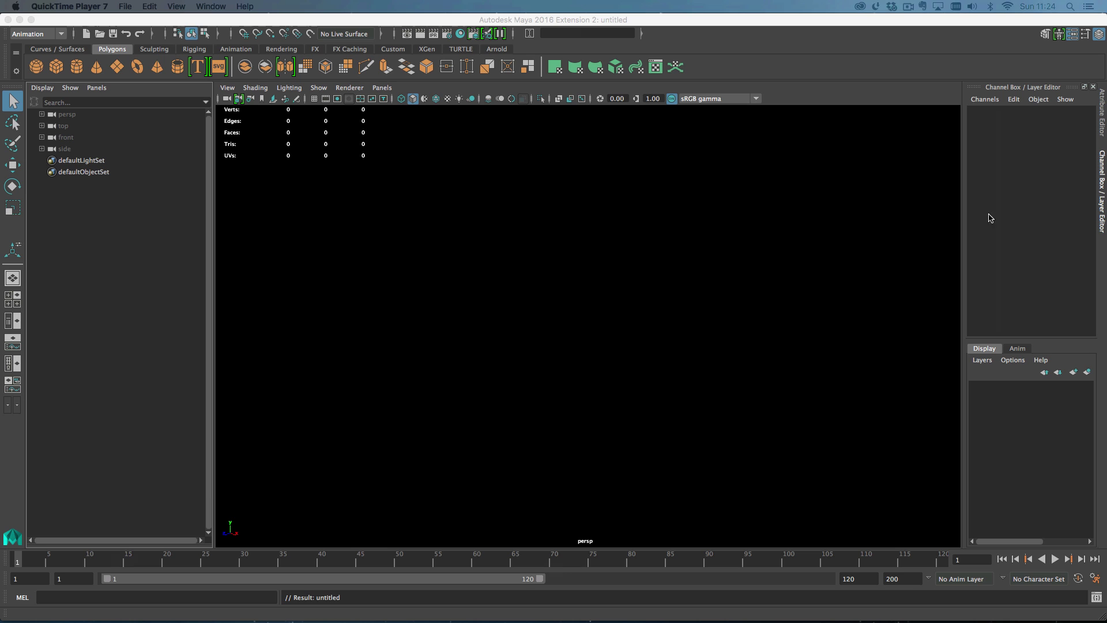
click(197, 67)
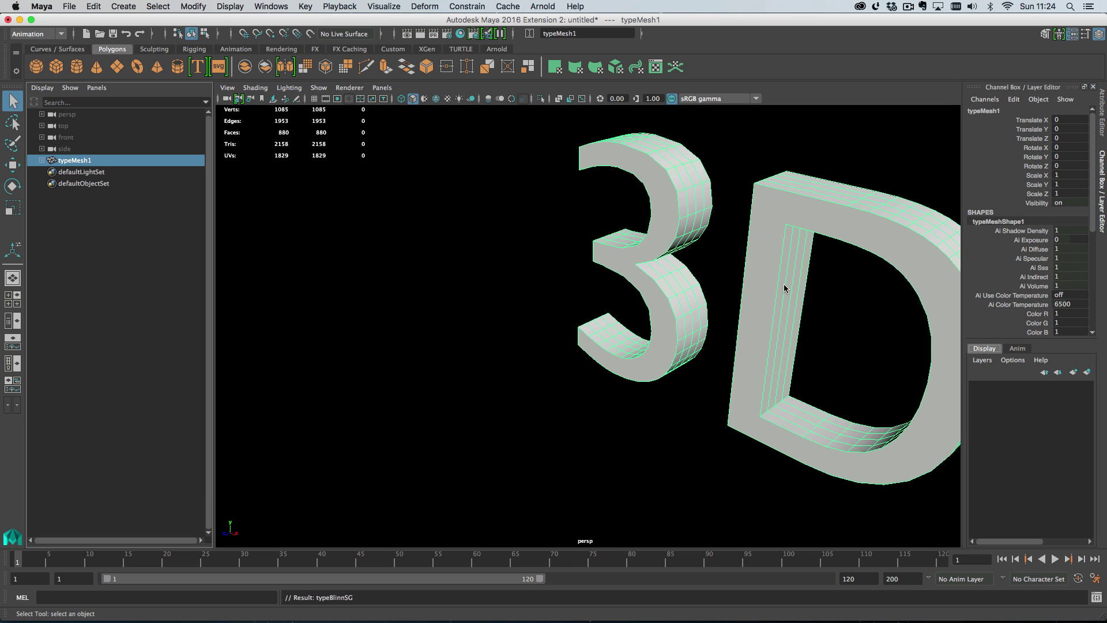
key(ctrl+a)
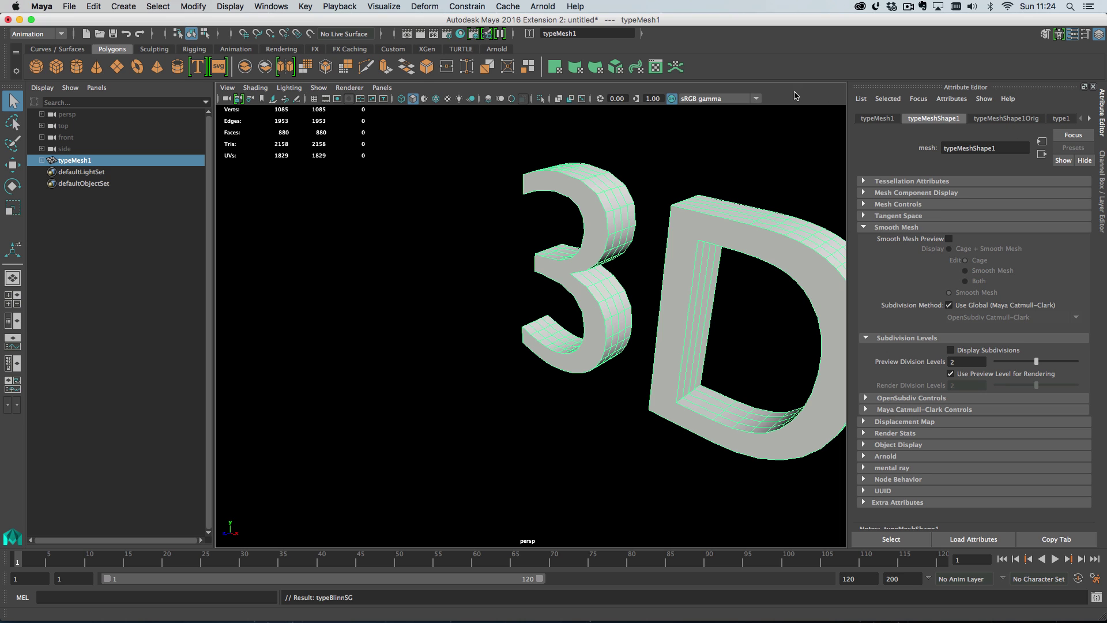
click(1060, 118)
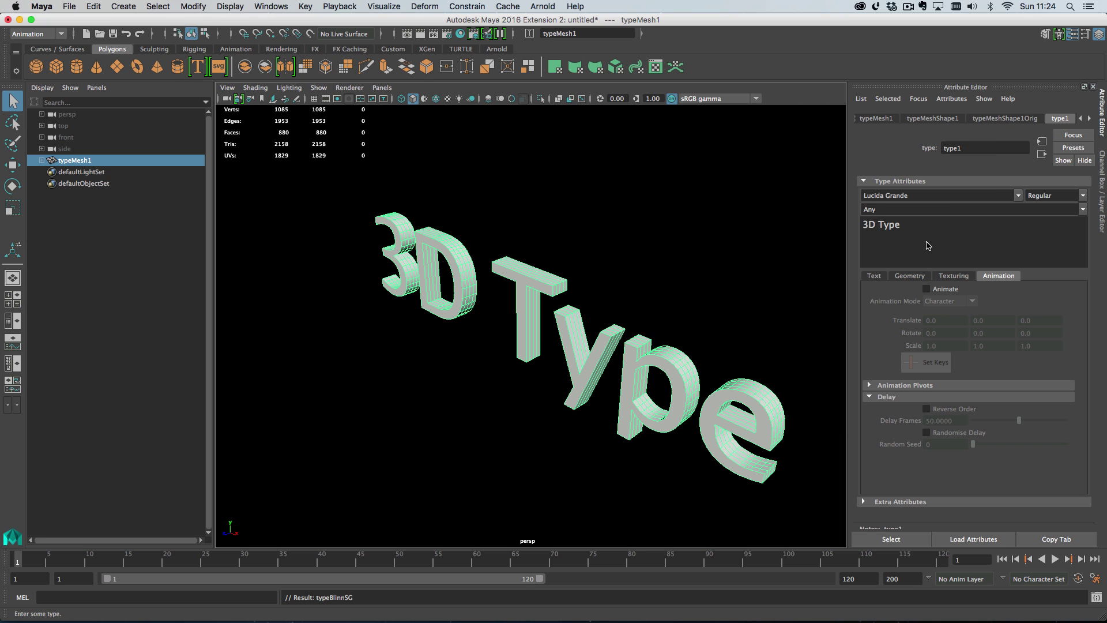
text(FOM)
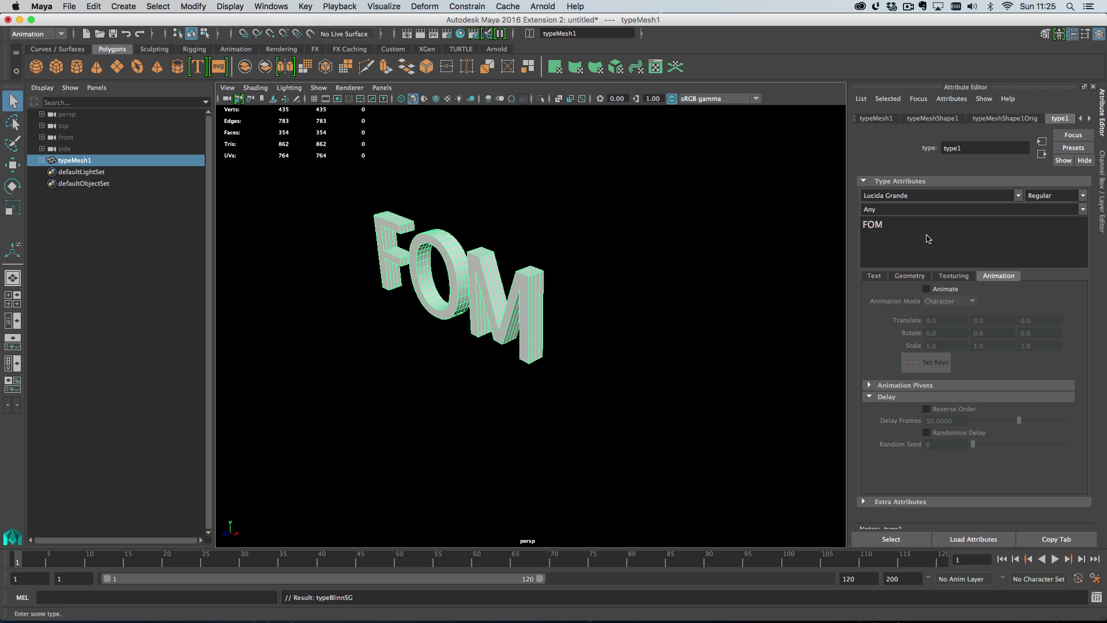
click(875, 225)
text(R)
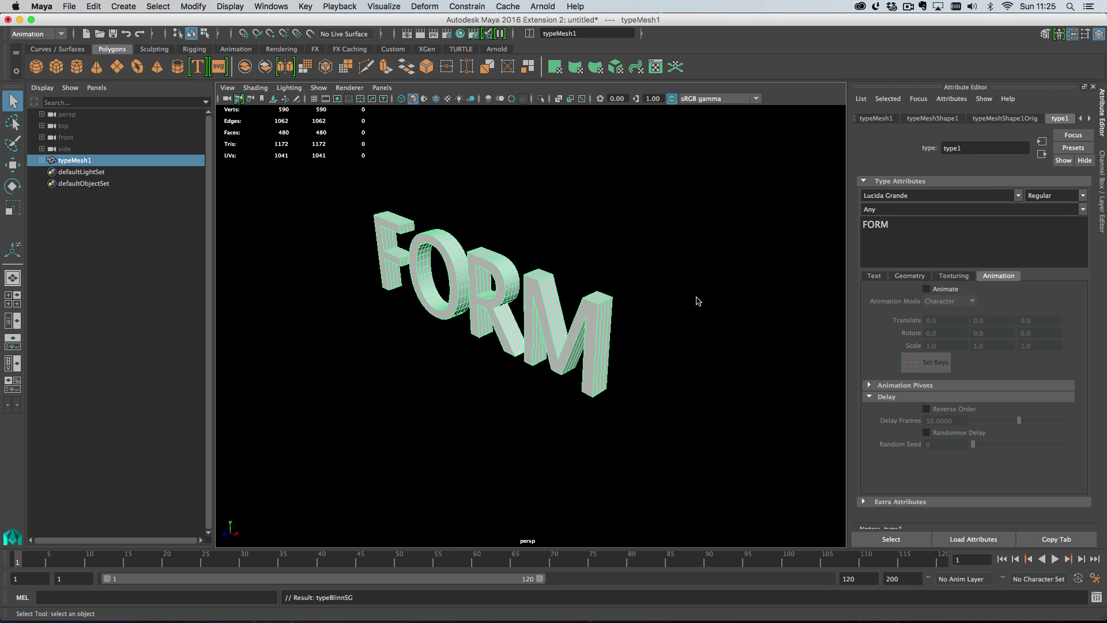
alt+drag(697, 302, 918, 172)
Step: Set the FORM text's font to Gill Sans with the Bold style
click(925, 195)
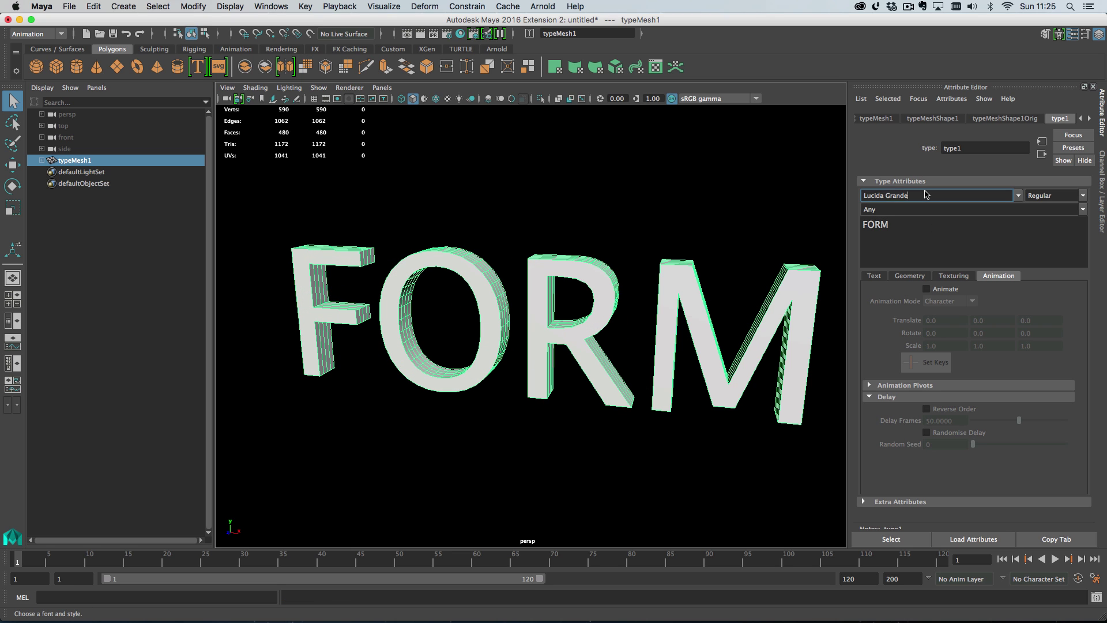
text(Gill Sans)
key(Return)
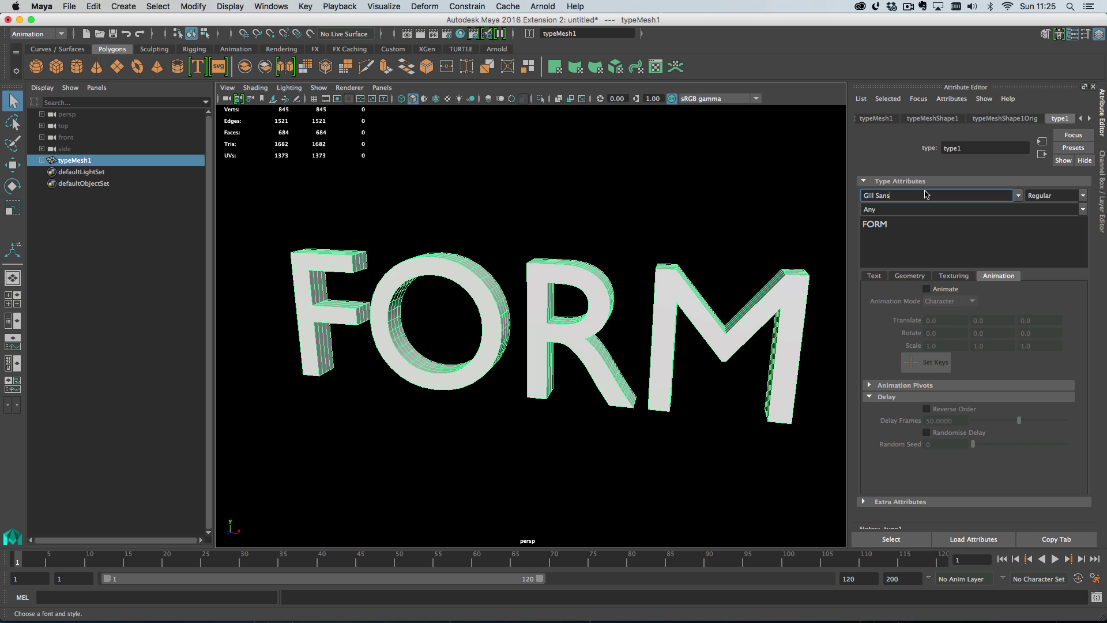
alt+drag(732, 400, 723, 349)
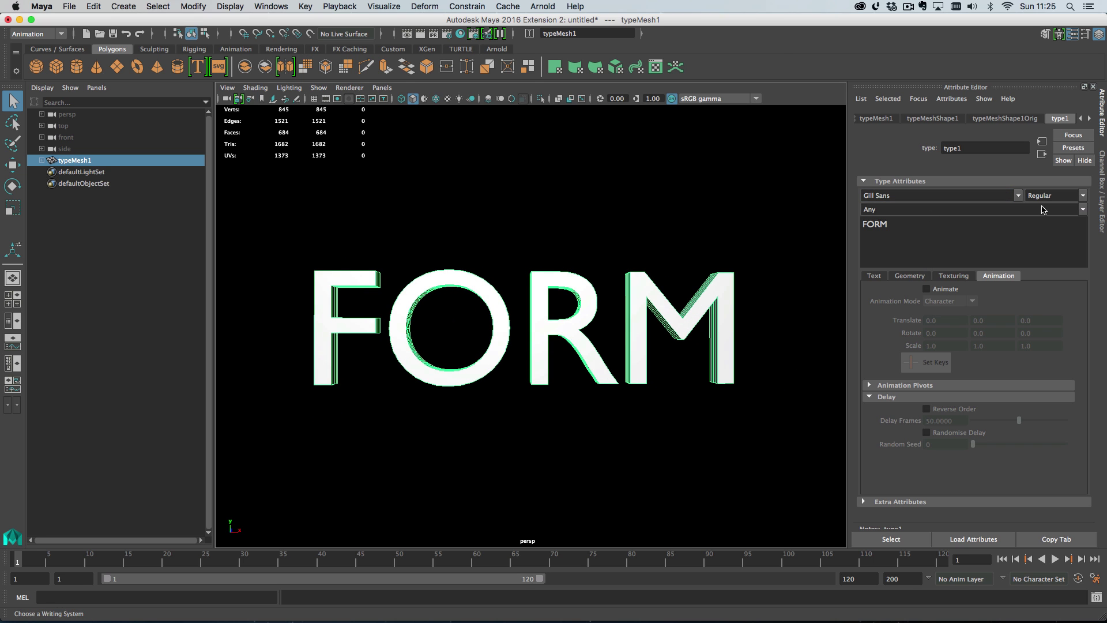
click(1082, 200)
click(1050, 207)
alt+drag(647, 301, 611, 288)
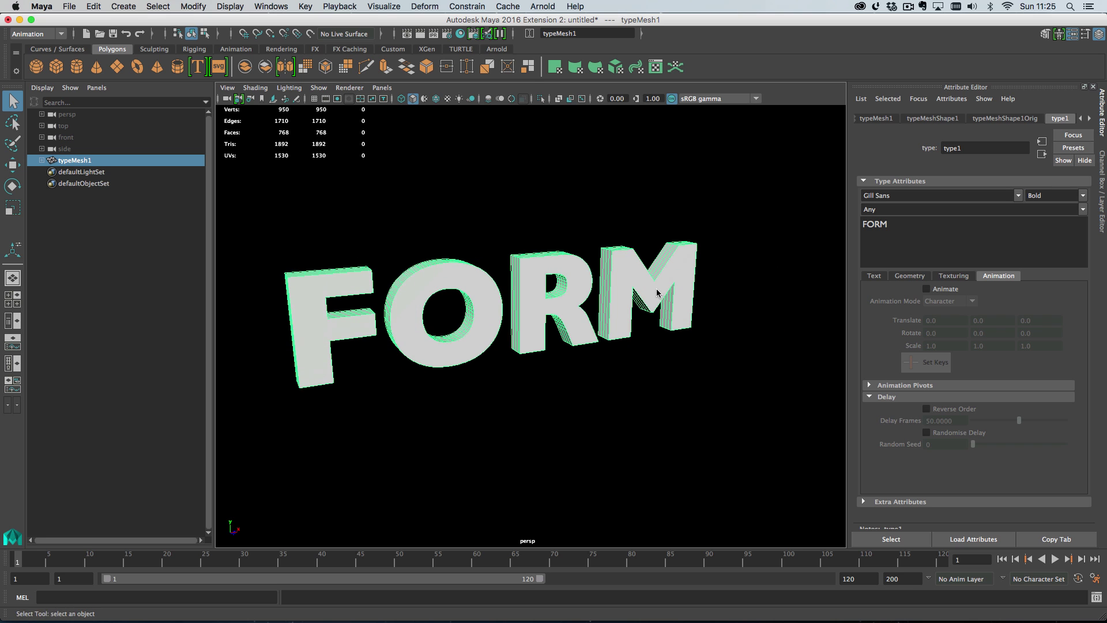
Step: Create a polygon cube at the origin and scale it down to a tiny size
click(58, 72)
key(r)
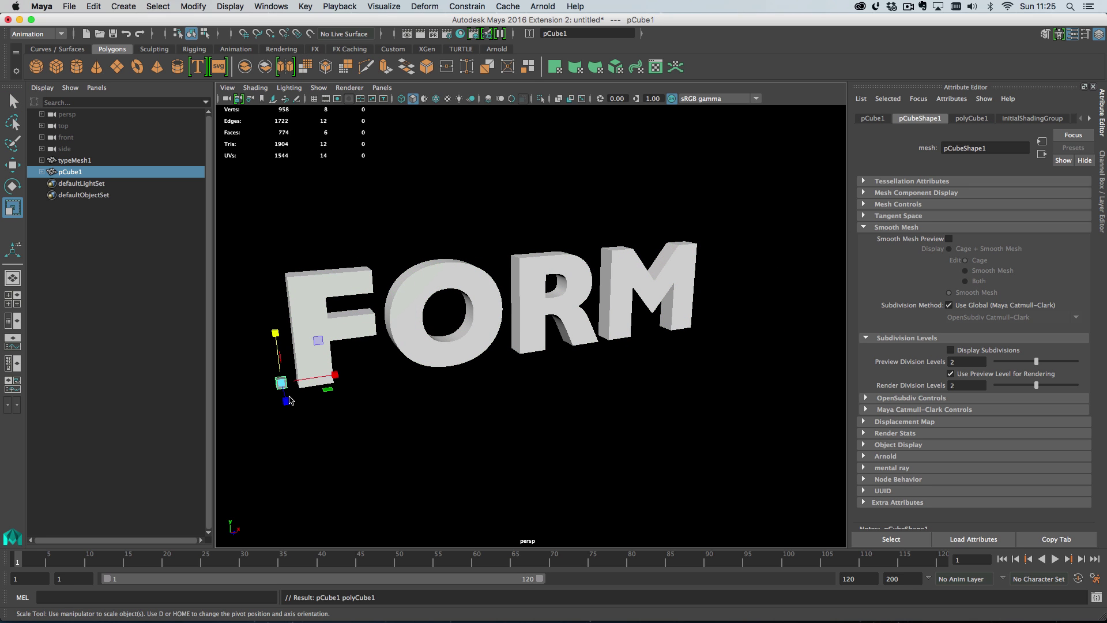
mouse_move(282, 386)
mouse_down()
mouse_move(335, 383)
mouse_move(285, 388)
mouse_move(276, 402)
mouse_up()
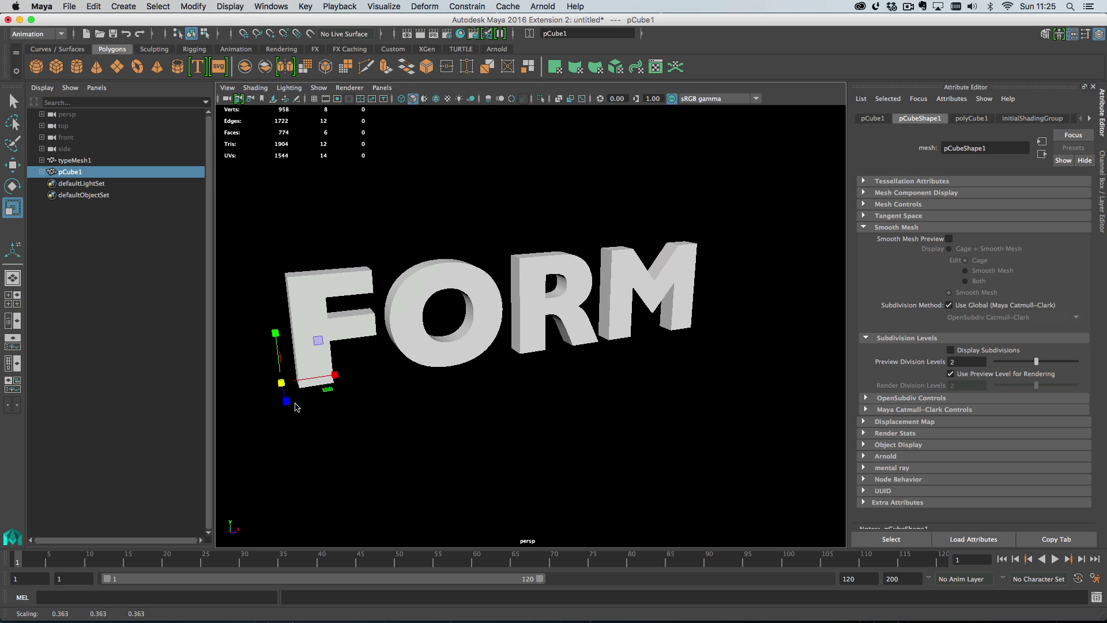
click(313, 412)
click(285, 387)
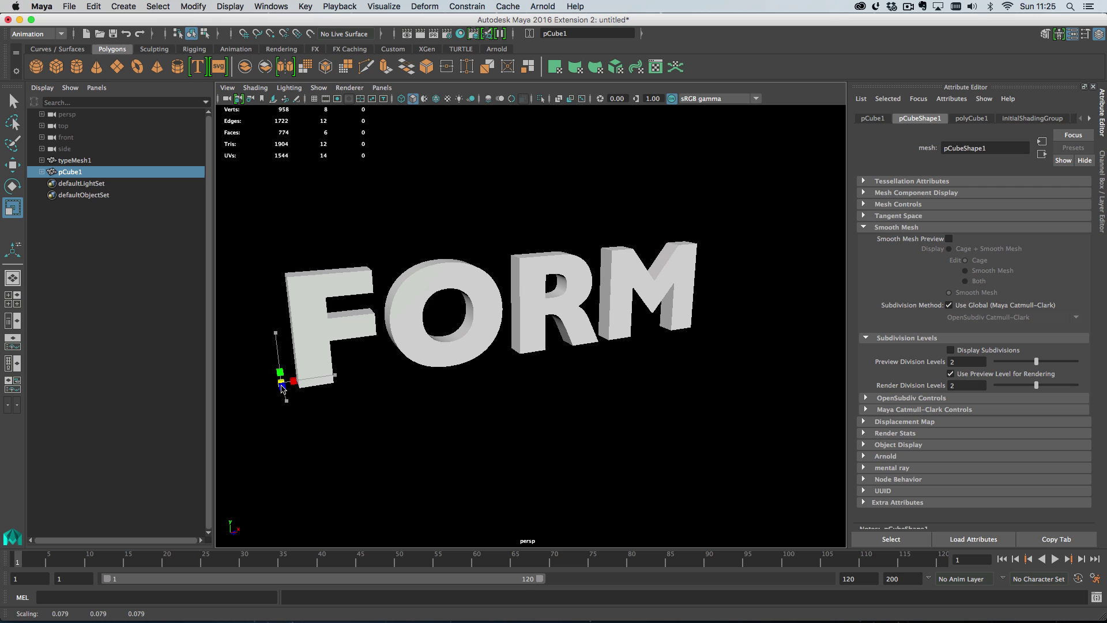
click(283, 394)
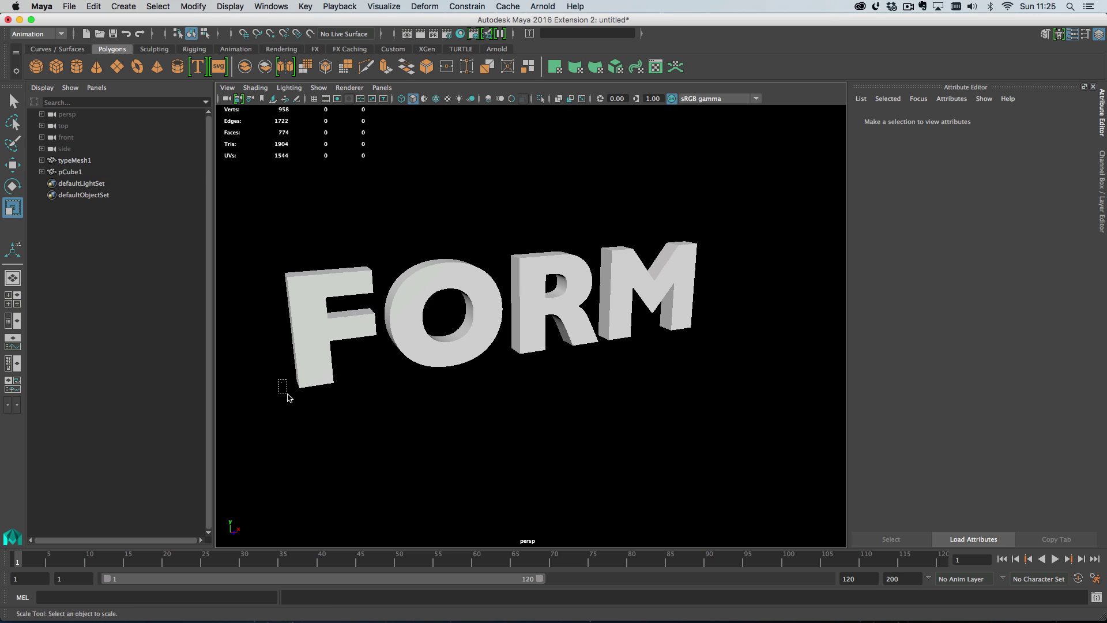
mouse_move(287, 397)
mouse_down()
mouse_move(284, 384)
mouse_move(290, 403)
mouse_up()
click(254, 413)
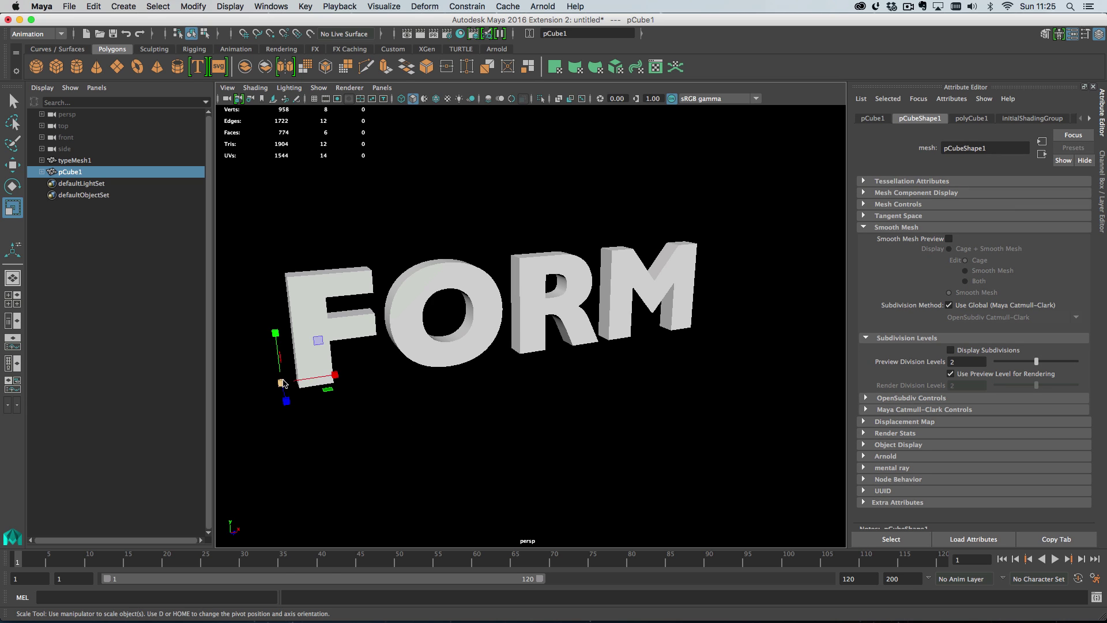
Step: Assign the cube a new Lambert material with blue incandescence
right_drag(283, 383, 363, 528)
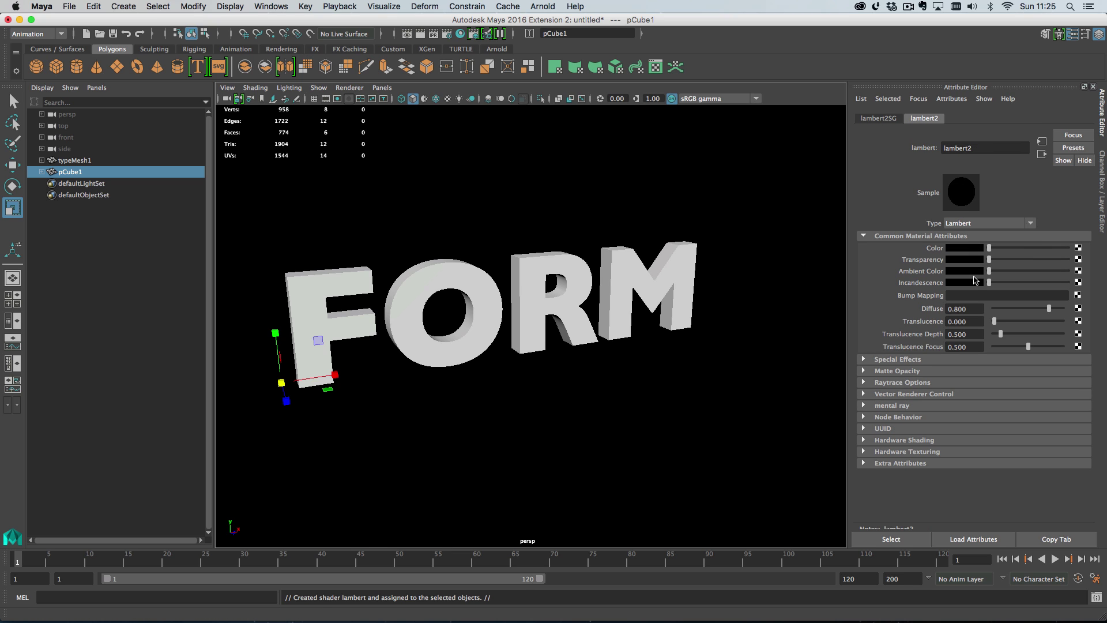
click(973, 283)
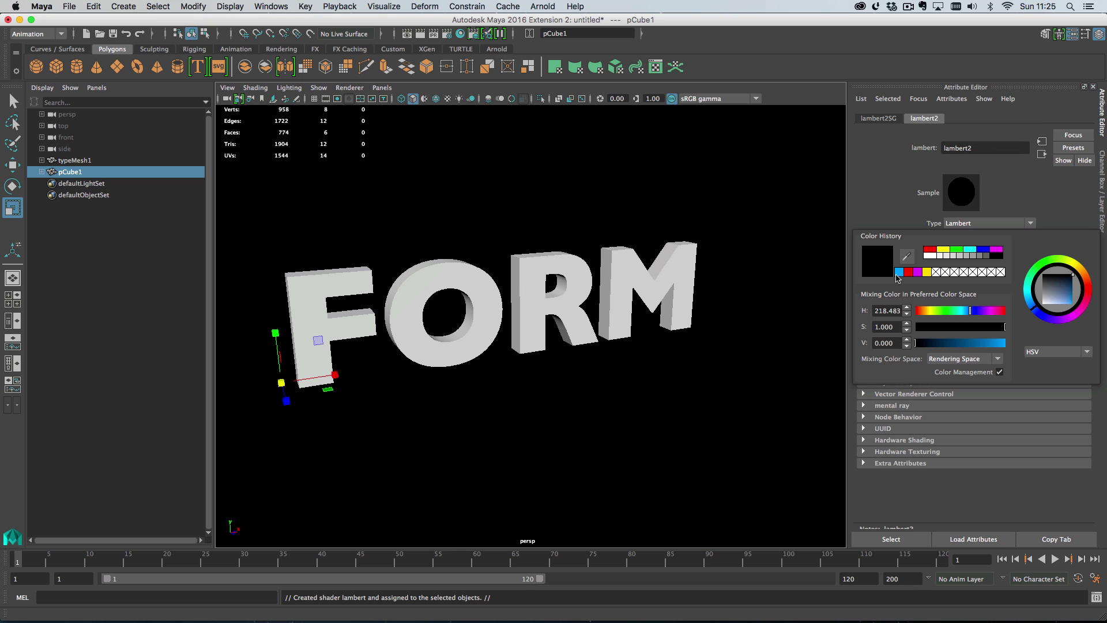
click(898, 274)
alt+drag(508, 449, 493, 425)
Step: Create a MASH network from the cube with 15000 distributed points
click(123, 6)
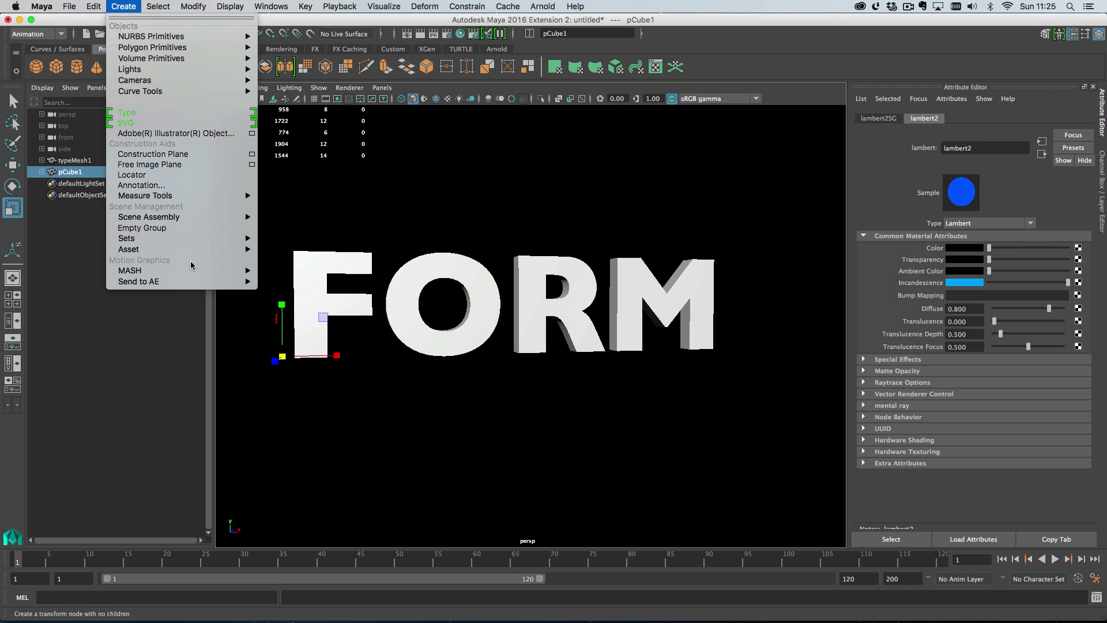
mouse_move(196, 271)
click(286, 278)
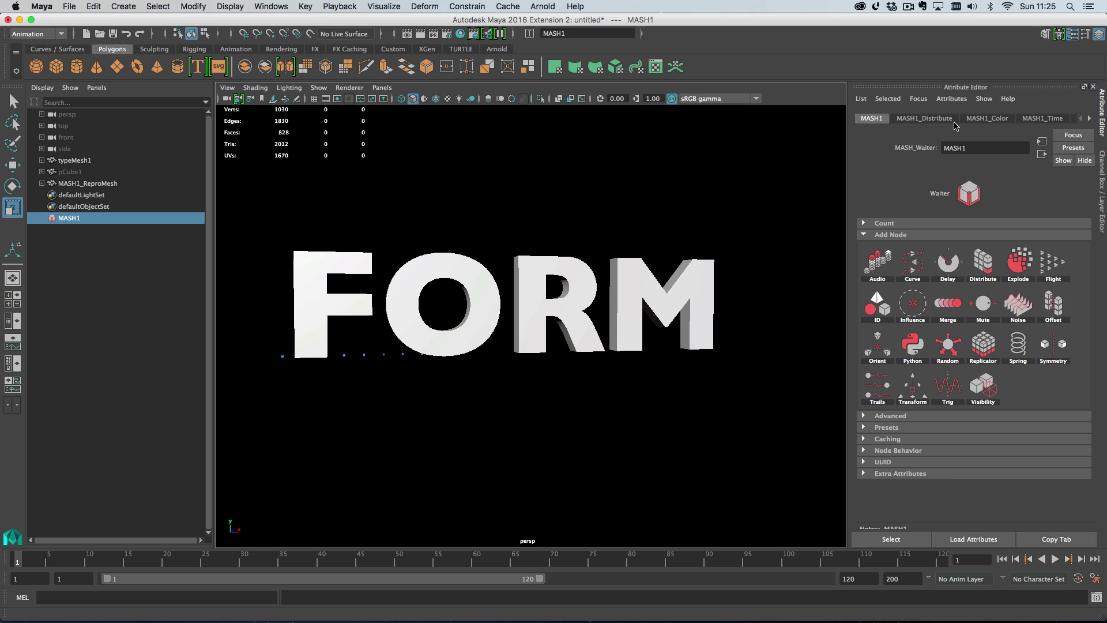
click(953, 120)
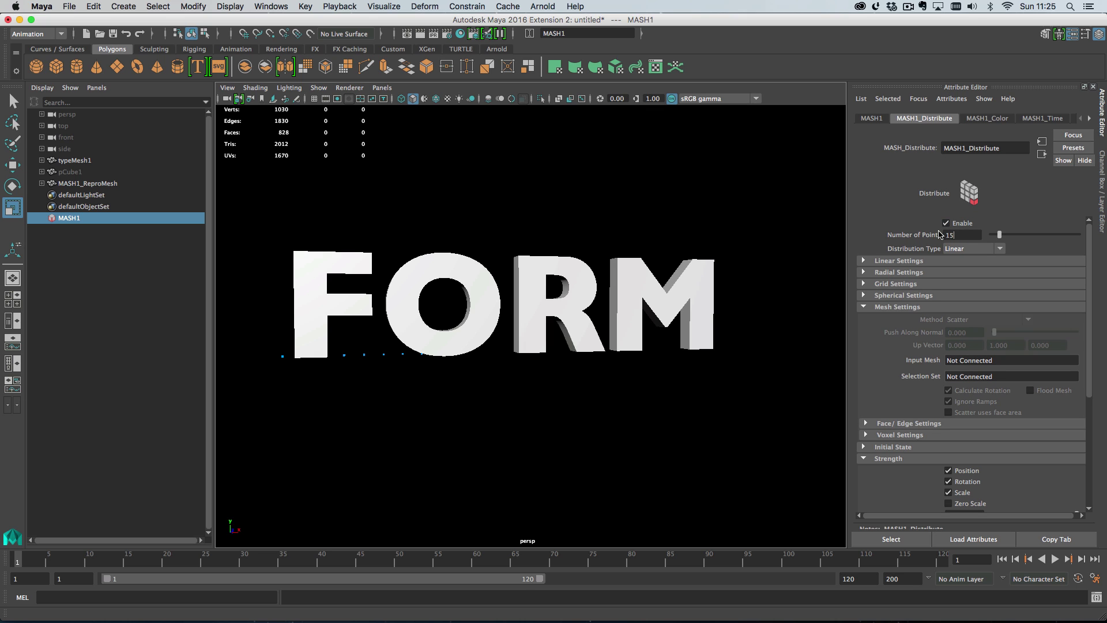
click(940, 235)
text(15000)
key(Return)
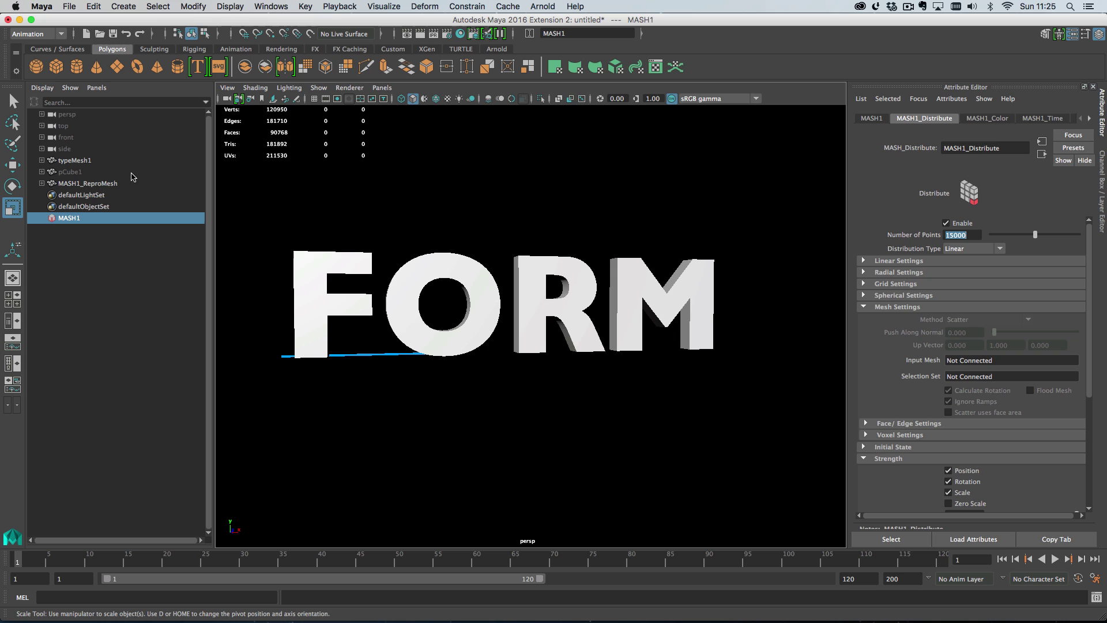
Step: Use typeMesh1 as the Input Mesh and hide the solid FORM text
click(888, 310)
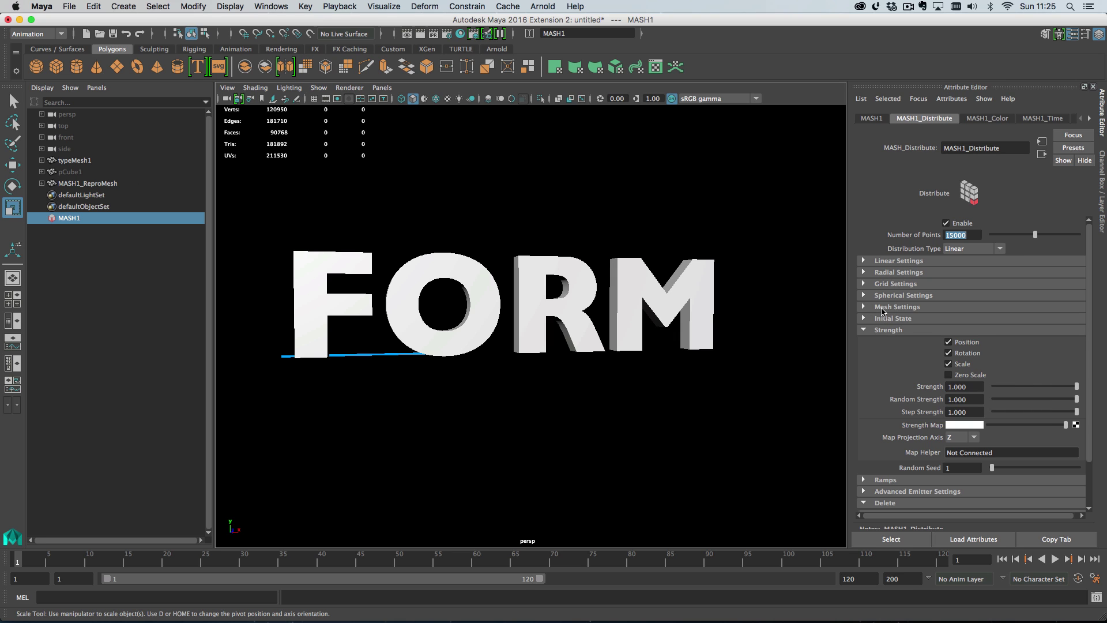
click(882, 310)
middle_drag(78, 161, 980, 360)
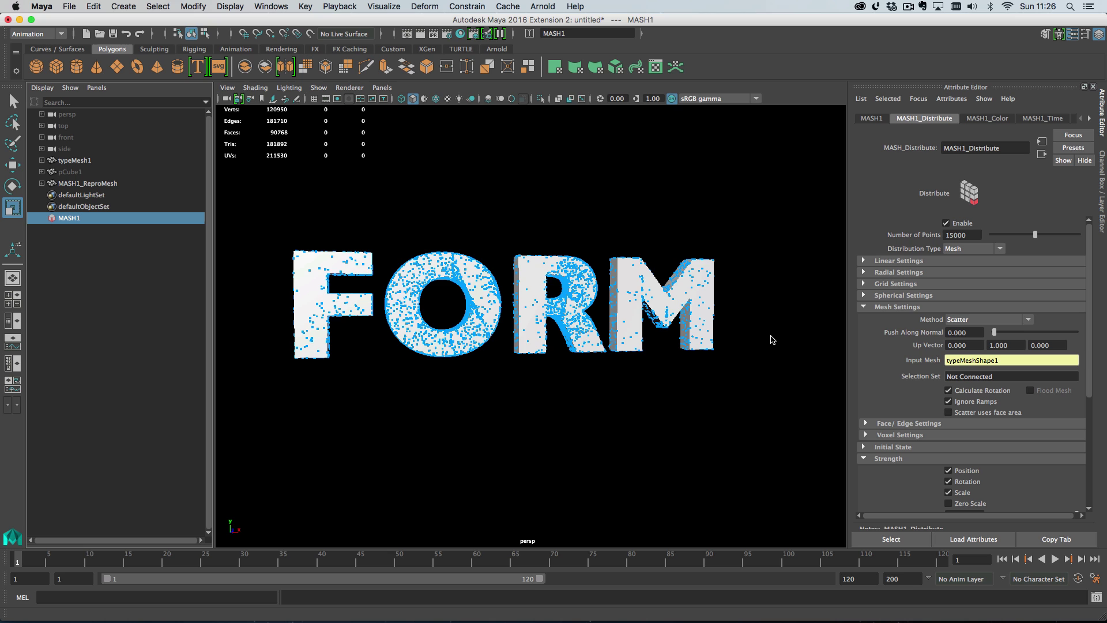
alt+drag(774, 339, 531, 280)
click(532, 279)
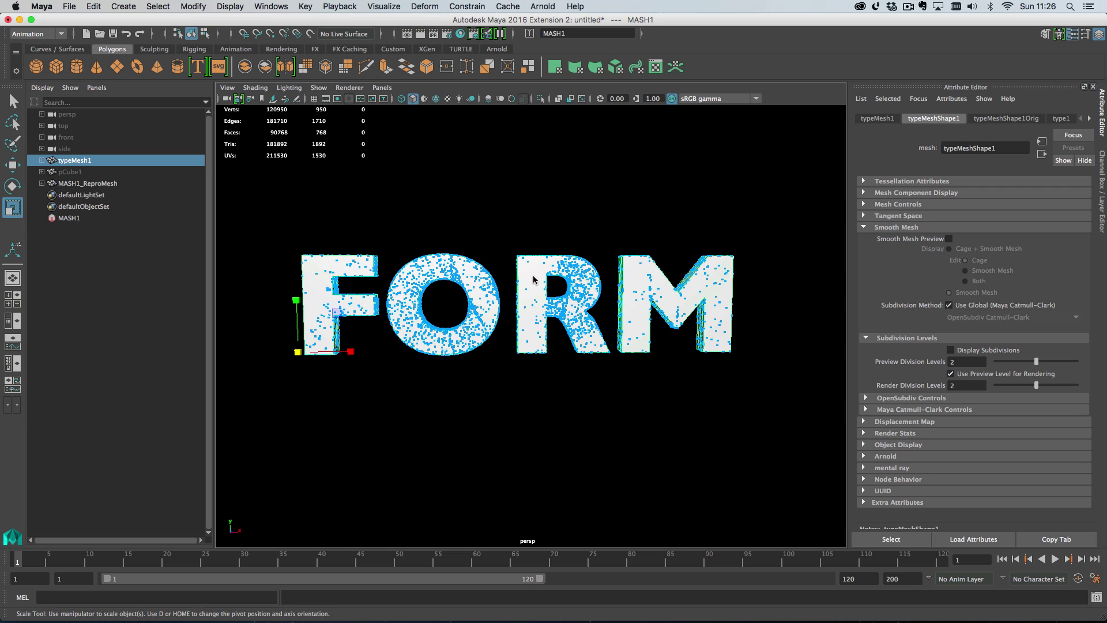
key(ctrl+h)
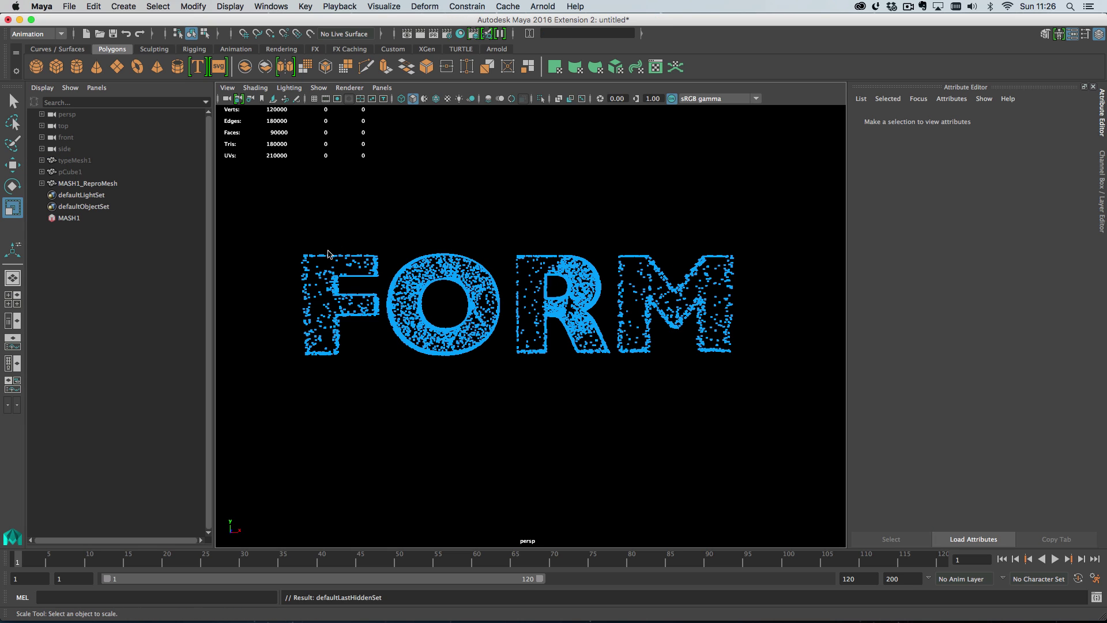
Step: Enable Scatter uses face area on MASH1 so points spread evenly over FORM
alt+drag(328, 254, 544, 293)
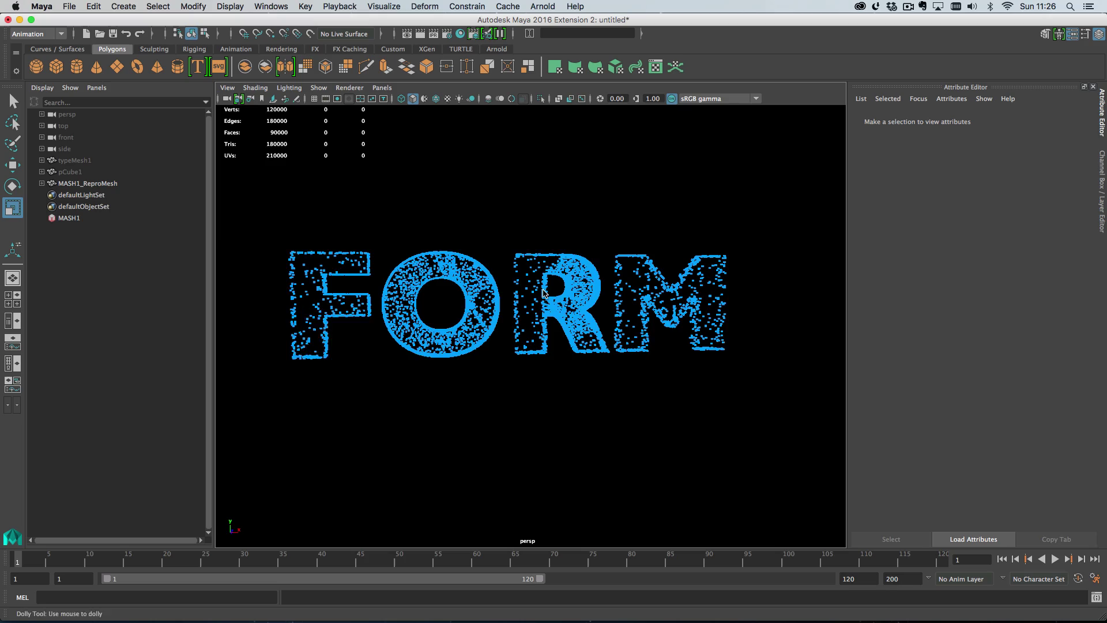
scroll(543, 292, up, 3)
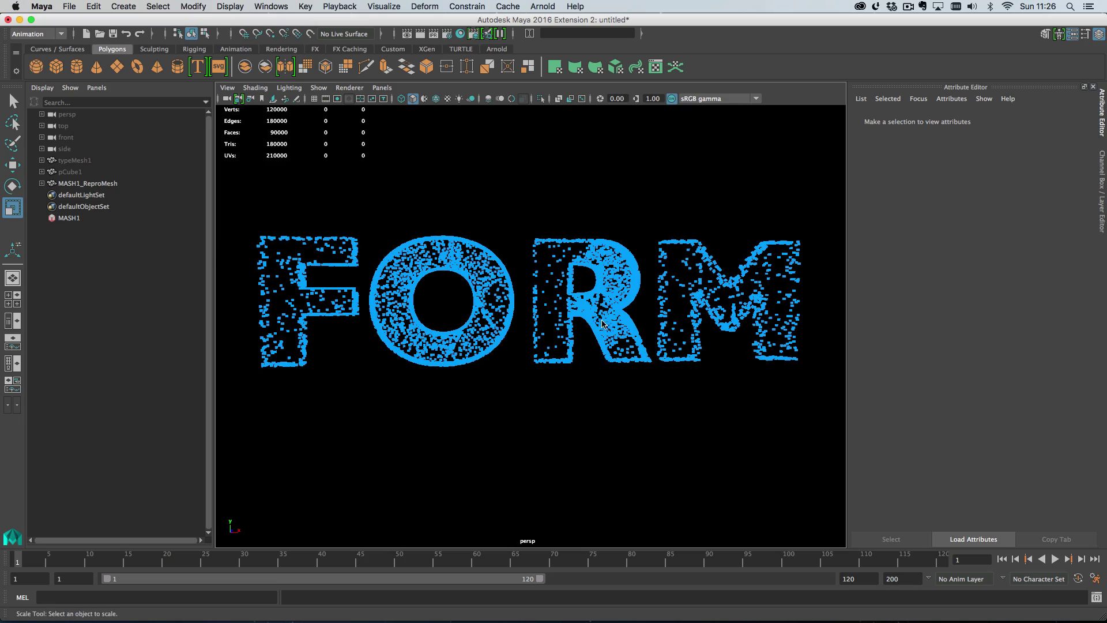
alt+drag(603, 323, 604, 261)
mouse_move(649, 362)
alt+mouse_down()
mouse_move(669, 358)
mouse_move(646, 362)
alt+mouse_up()
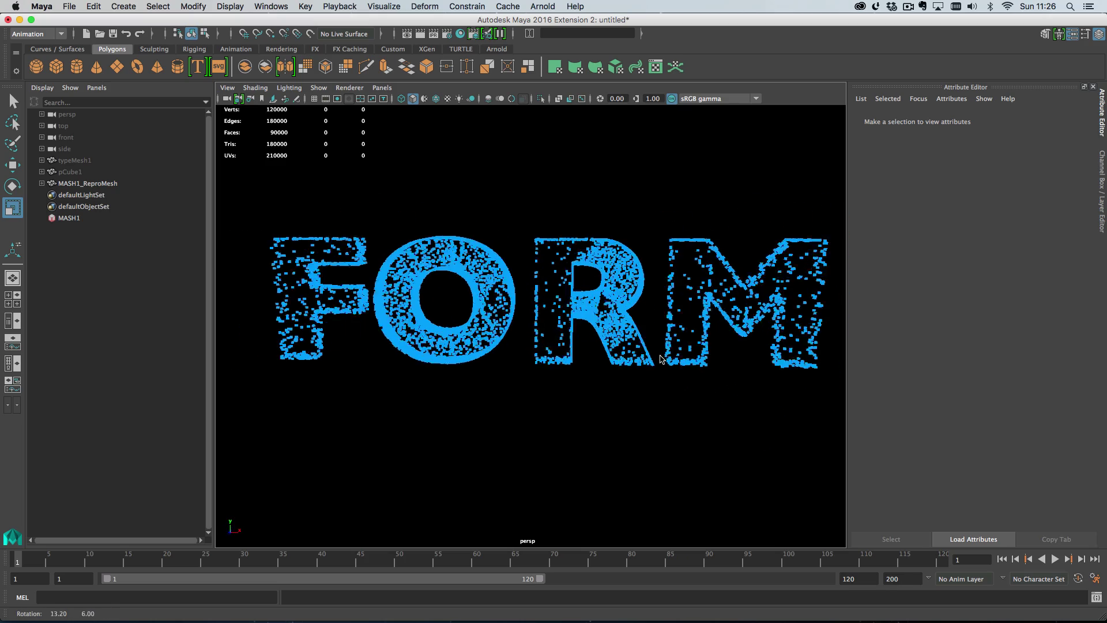
alt+middle_drag(646, 362, 629, 366)
alt+drag(629, 366, 646, 340)
alt+right_drag(646, 340, 655, 339)
alt+drag(655, 339, 502, 279)
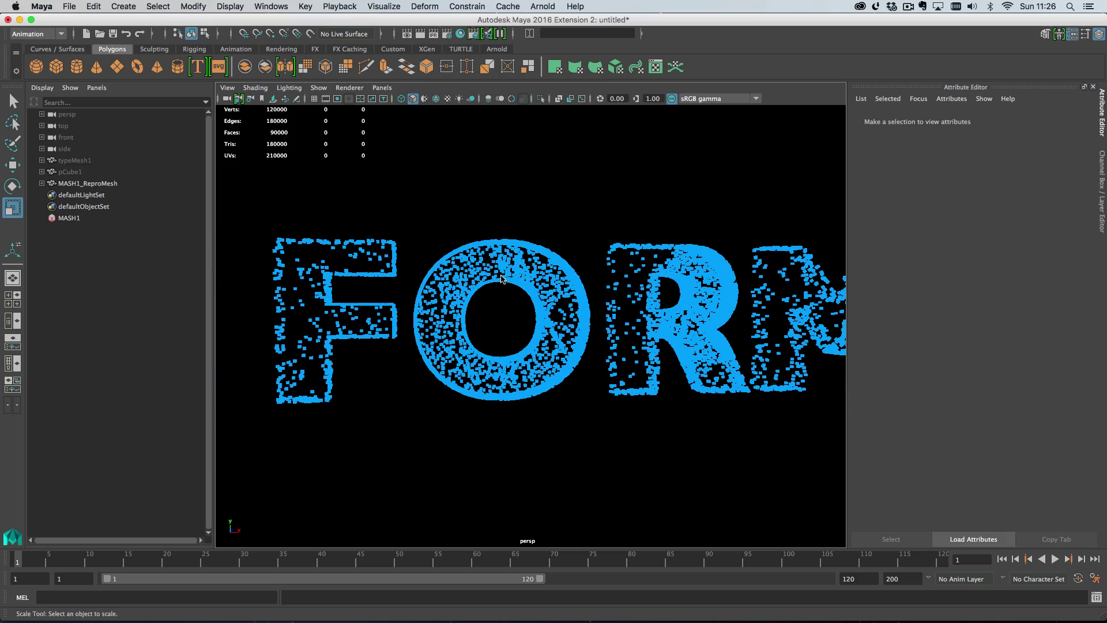
key(f)
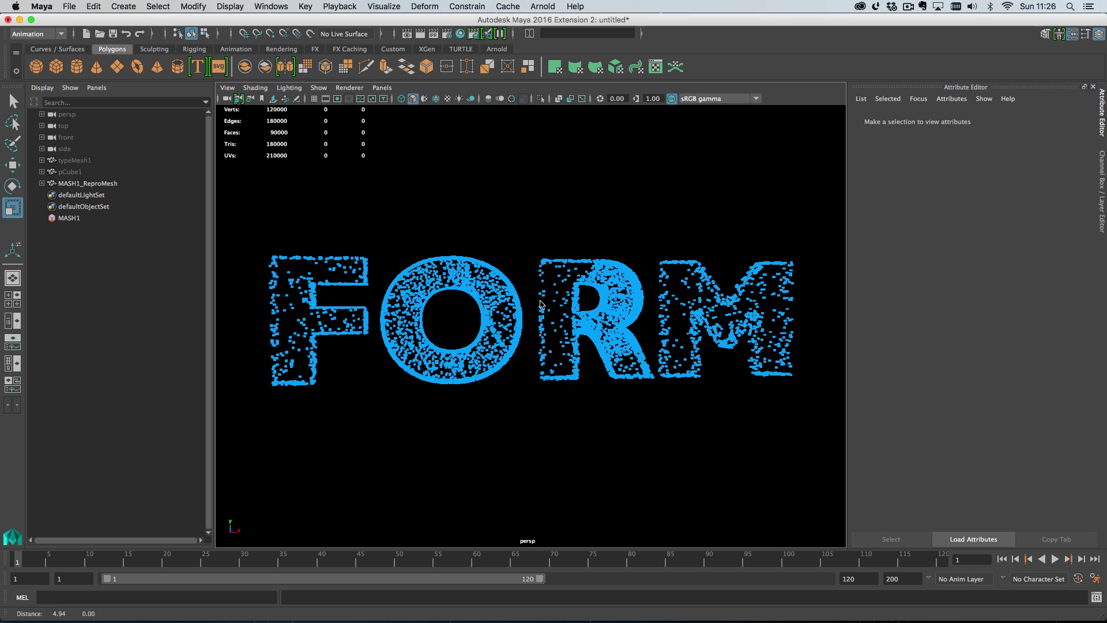
alt+right_drag(598, 316, 613, 322)
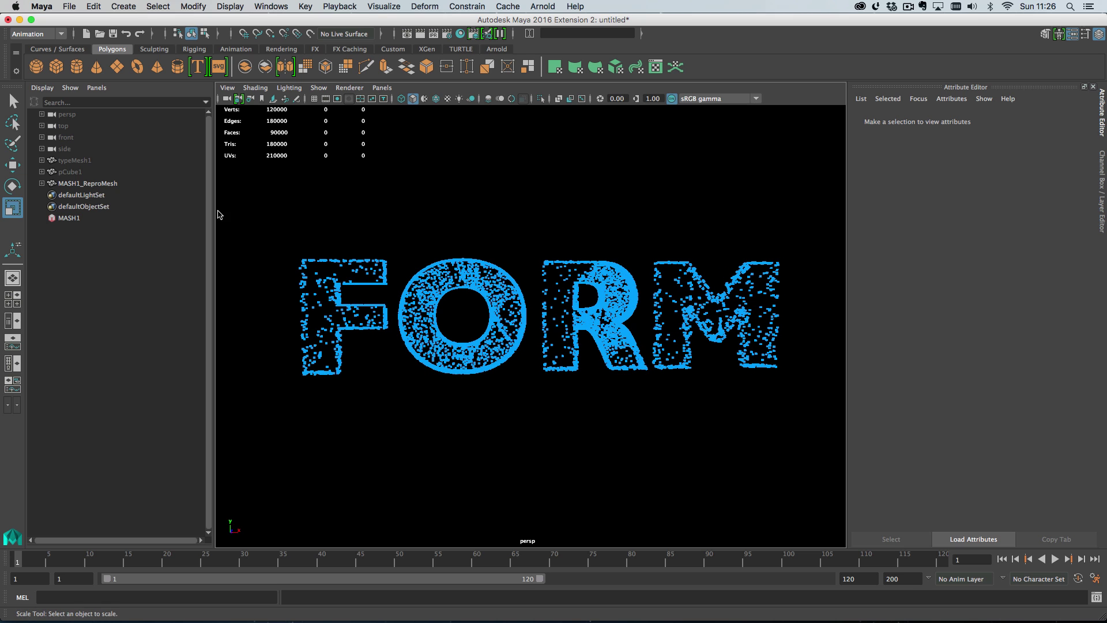
click(154, 218)
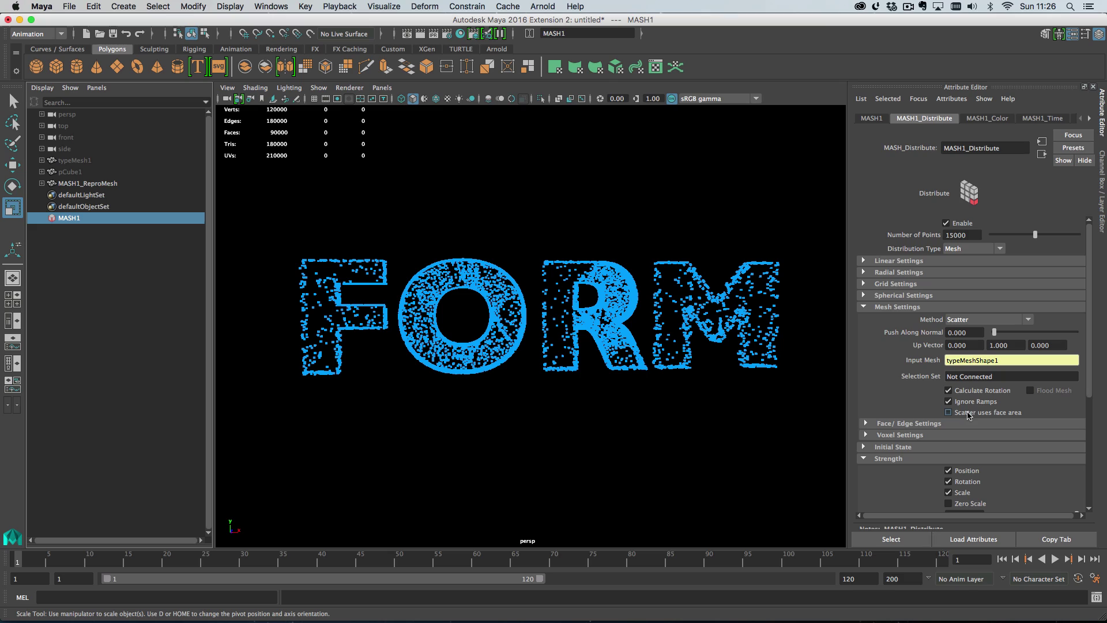
click(964, 412)
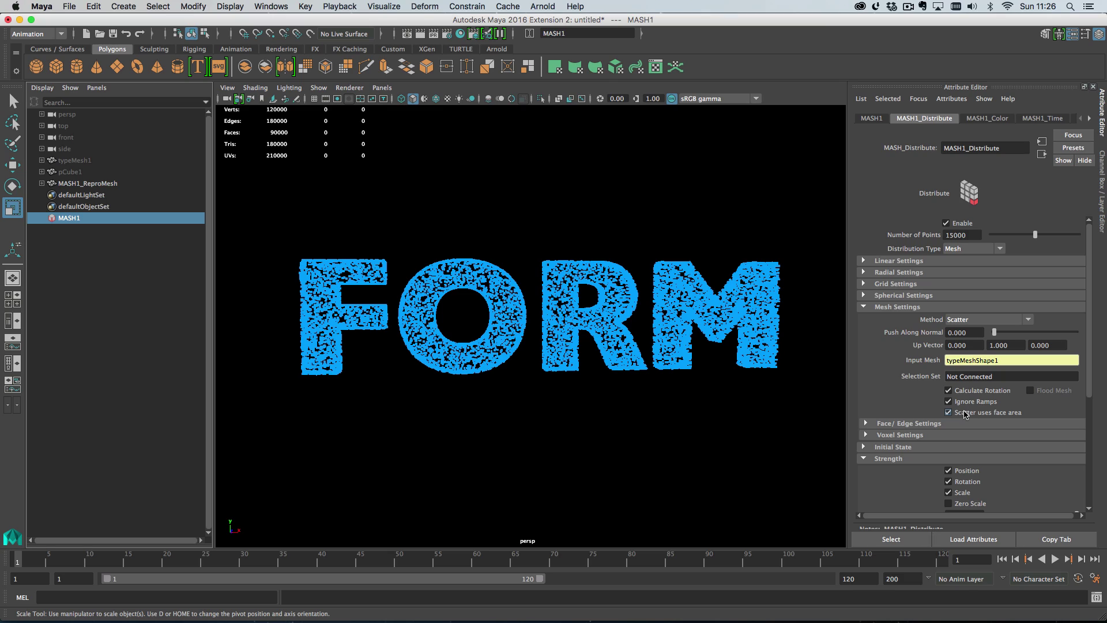
alt+drag(449, 346, 588, 370)
key([)
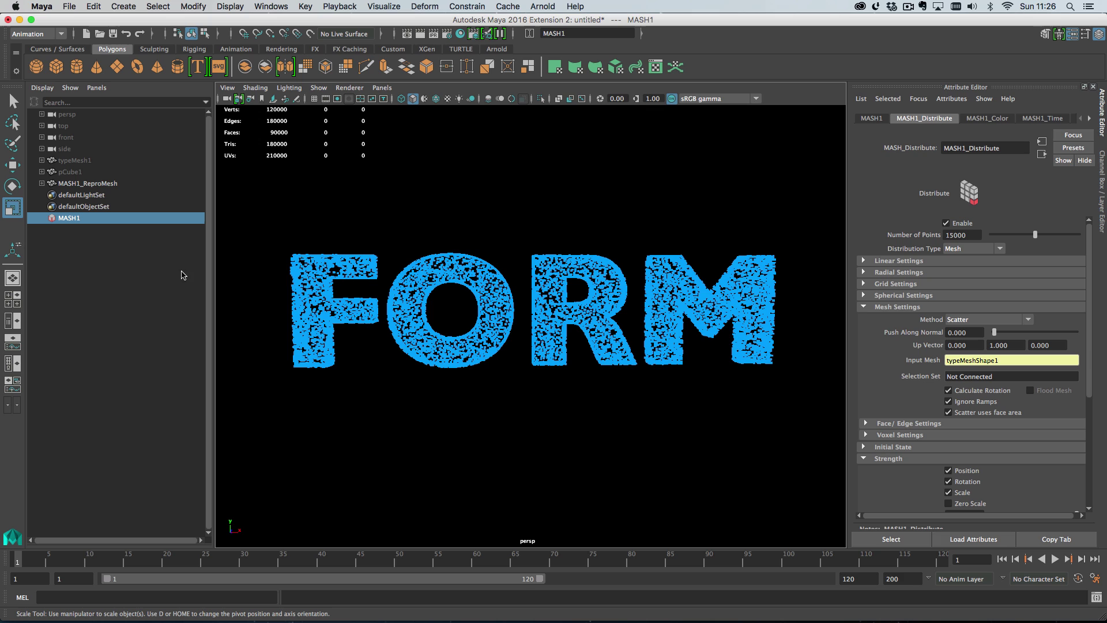
Step: Scale pCube1 uniformly down to about 0.099
click(103, 173)
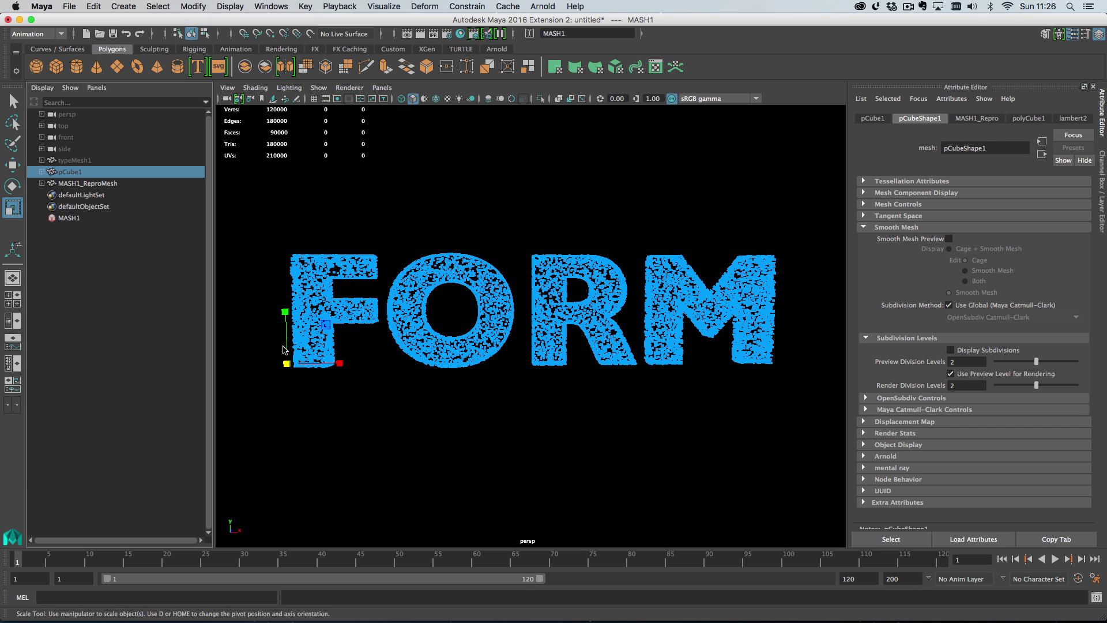
drag(287, 367, 268, 368)
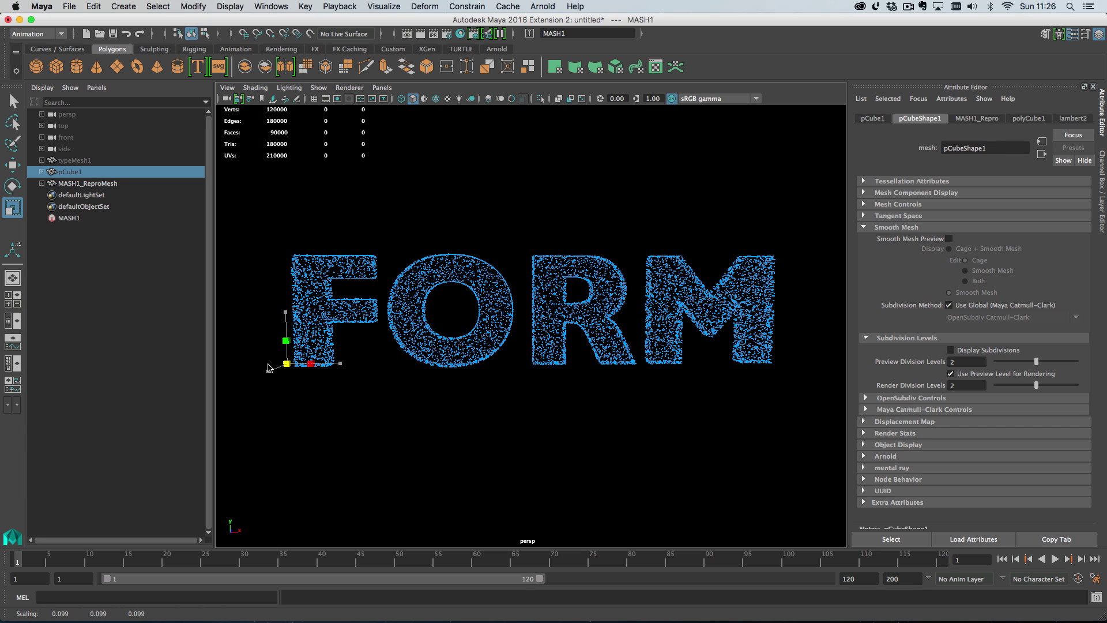
alt+drag(470, 390, 430, 318)
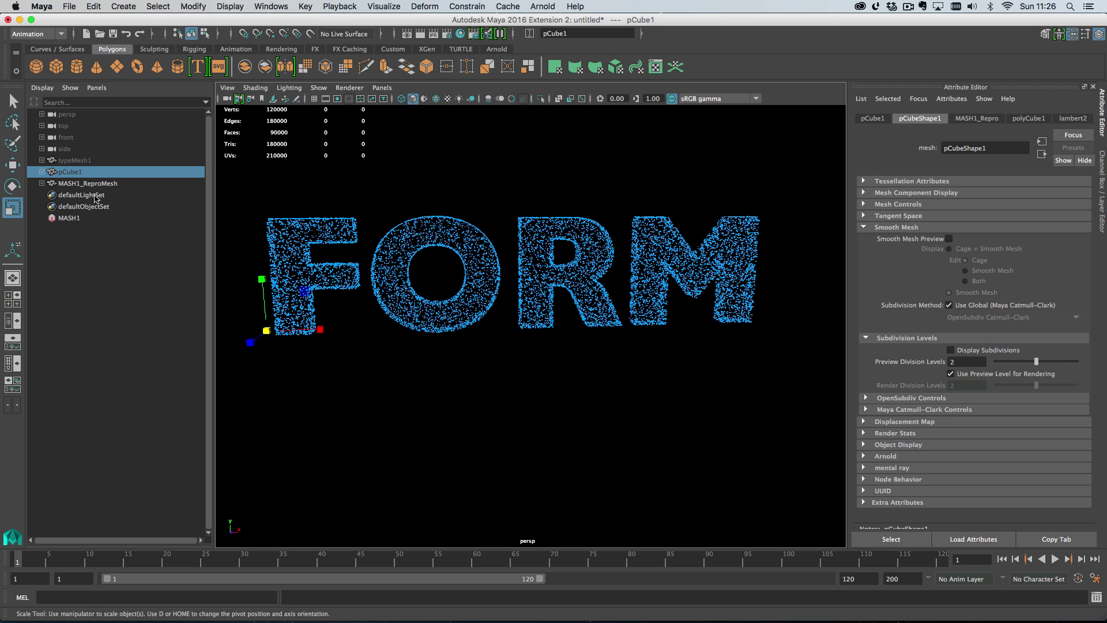
click(91, 171)
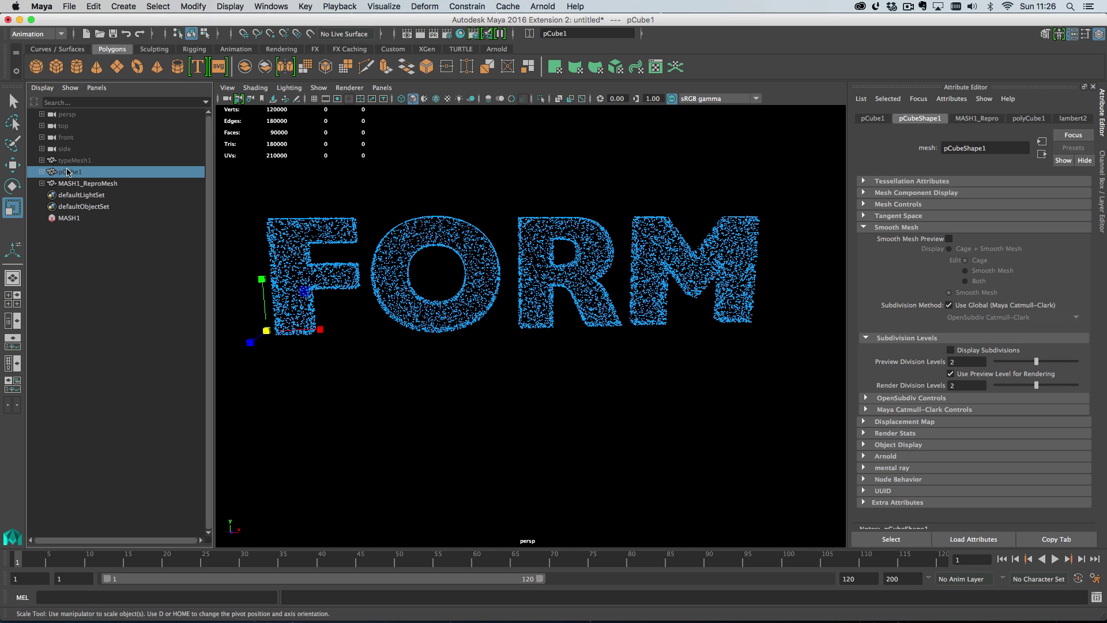
Step: Build MASH2 from pCube1 with 15000 points and linear Distance X set to 0
click(127, 5)
mouse_move(248, 271)
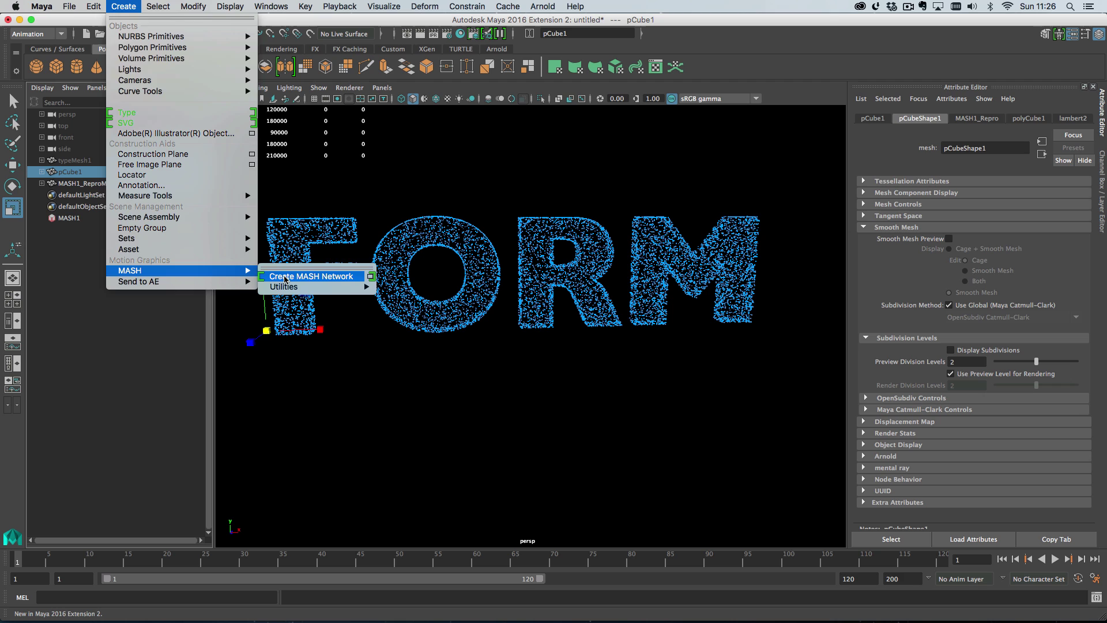
click(319, 282)
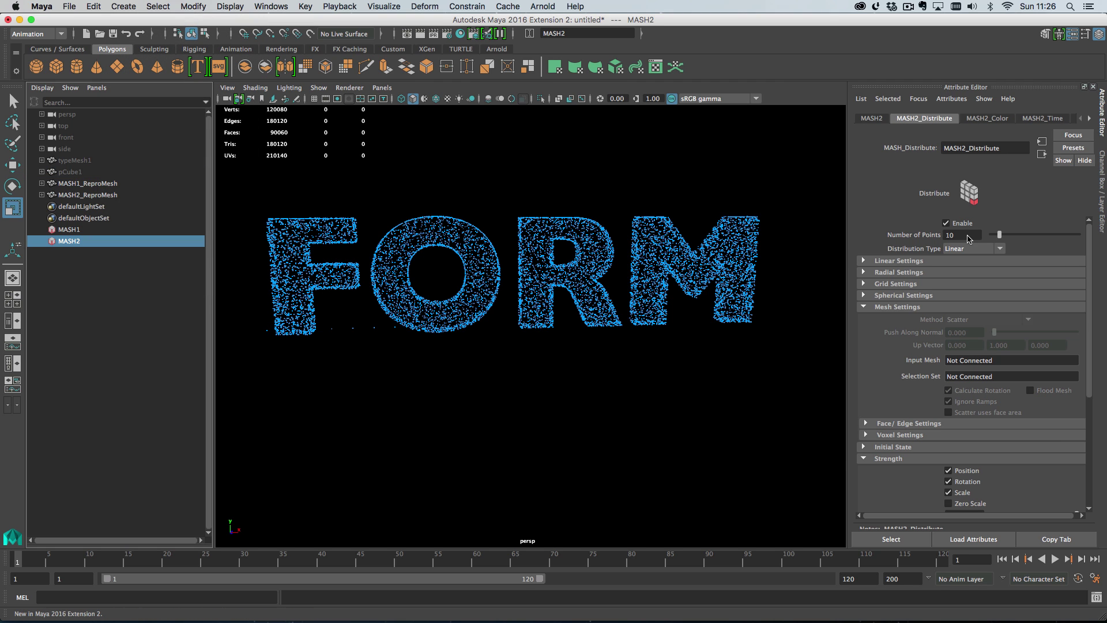
click(940, 236)
text(15000)
key(Return)
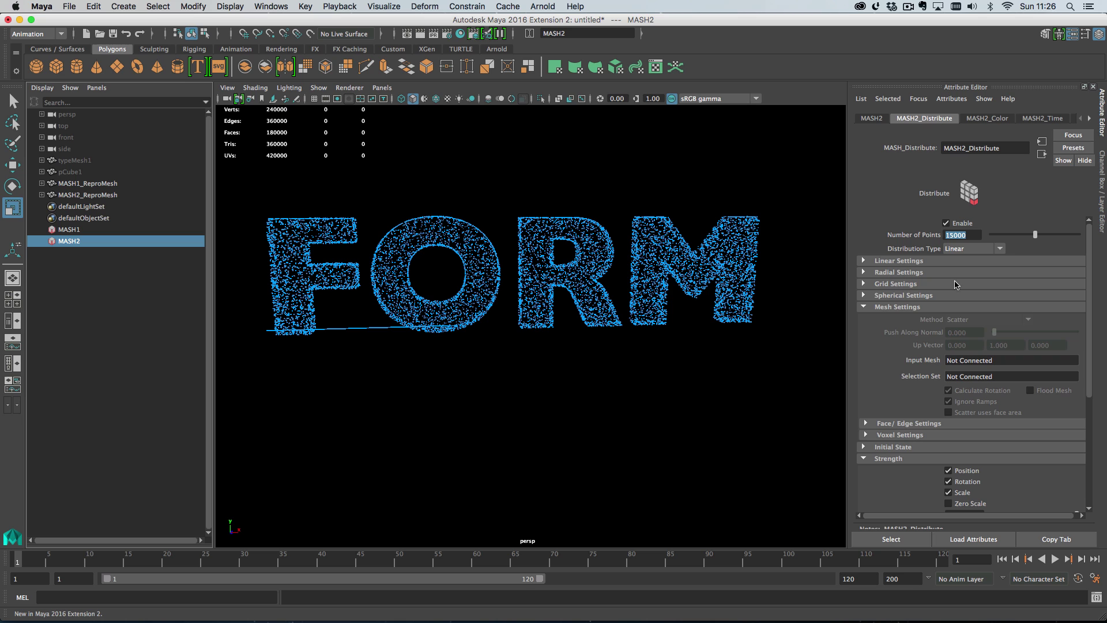
click(940, 260)
ctrl+drag(991, 274, 949, 275)
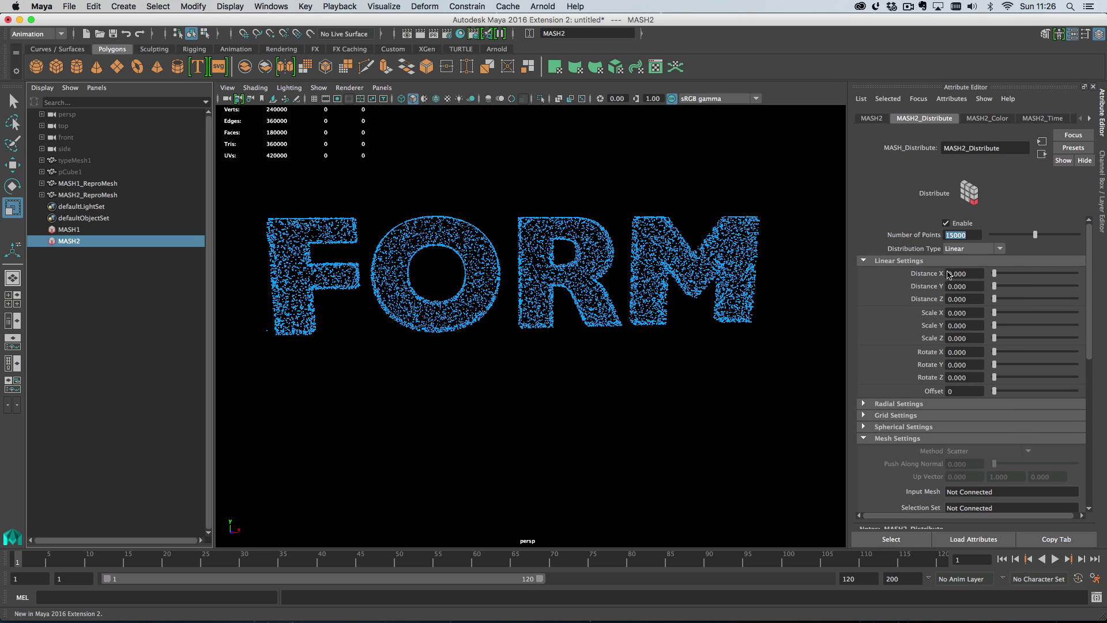
Step: Add a Random position node to MASH2 with minimum -40 and maximum 40
click(871, 118)
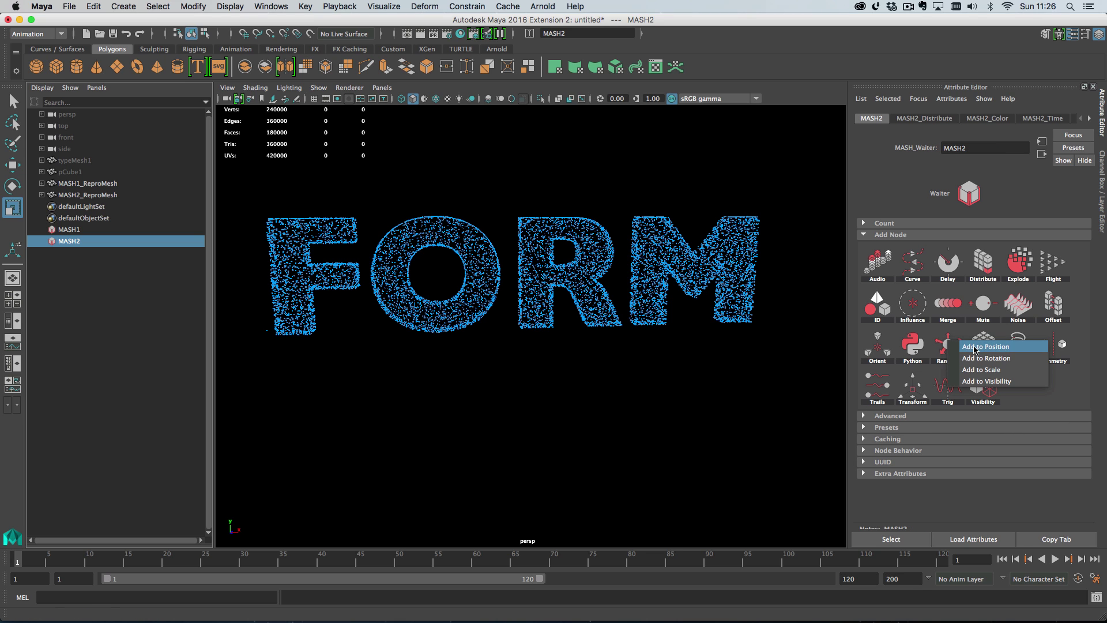
click(947, 345)
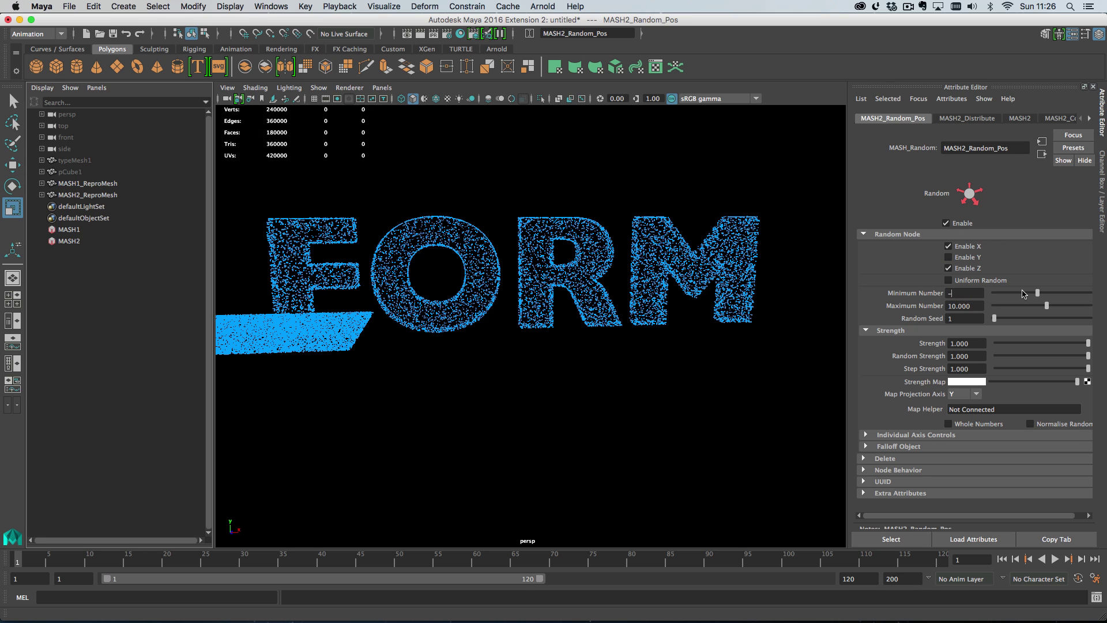
key(Tab)
text(40)
key(Return)
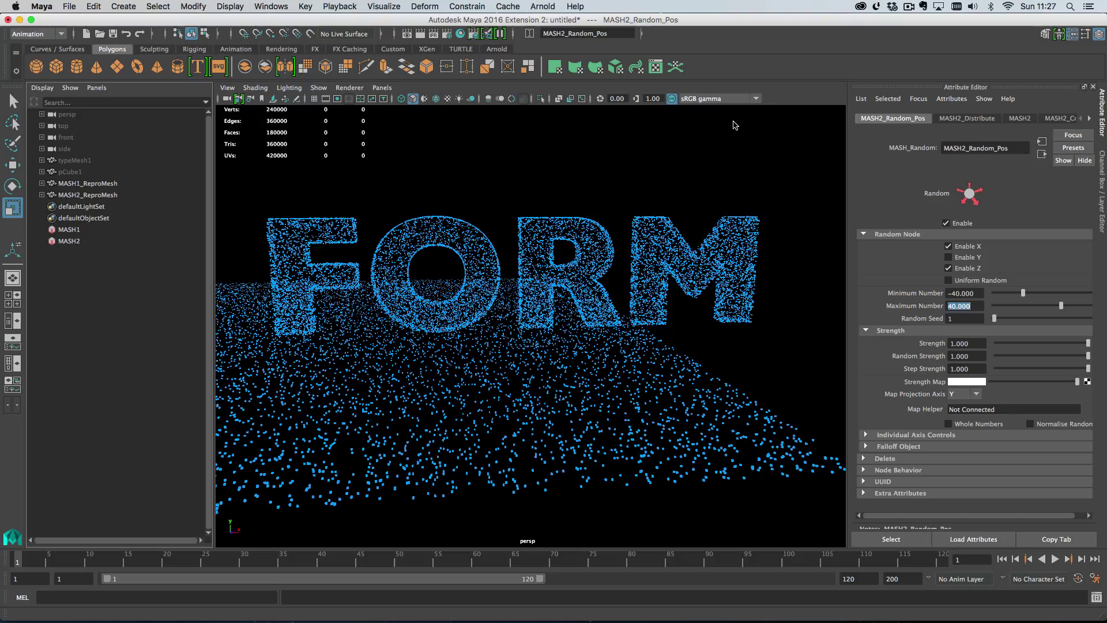
alt+drag(773, 109, 897, 172)
Step: Add a Transform node with a Controller Null locator and move the field beneath FORM
click(1009, 118)
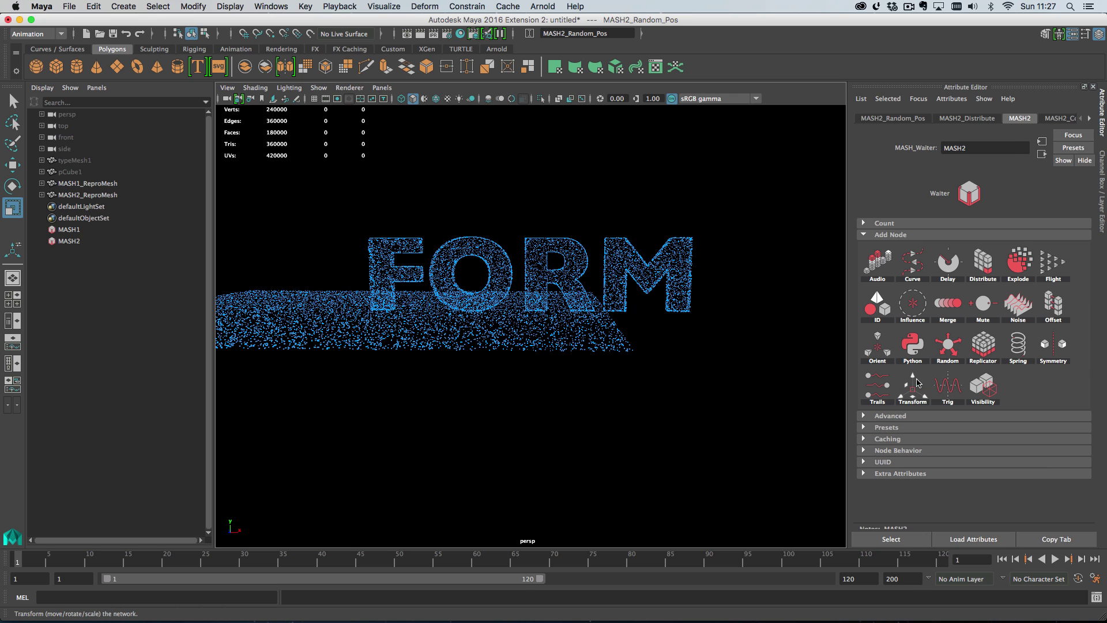
click(914, 386)
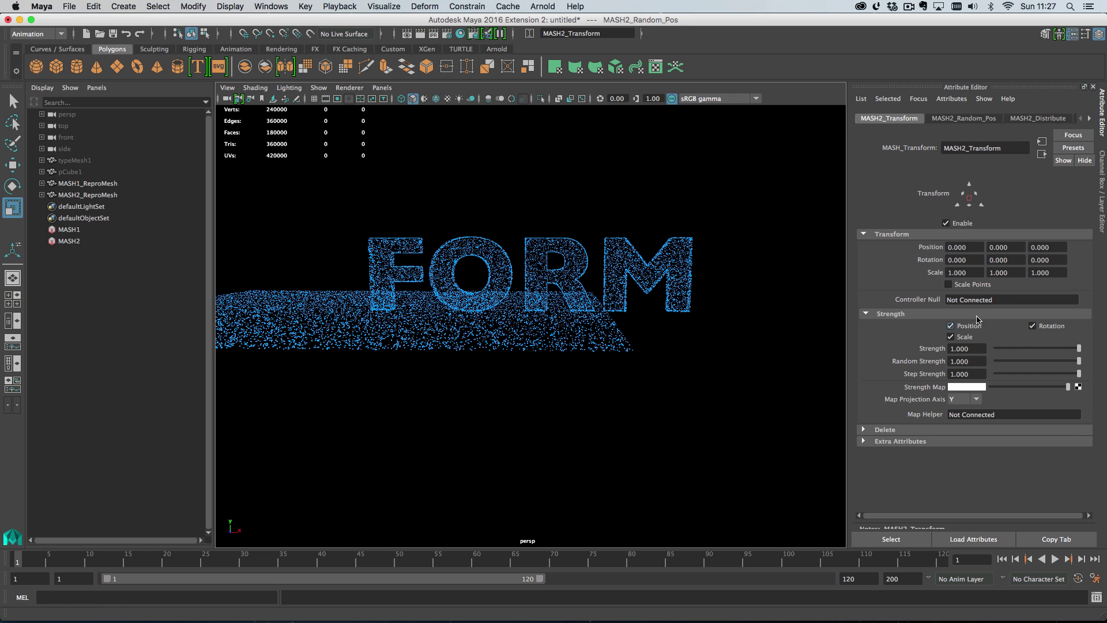
right_click(991, 300)
click(1004, 319)
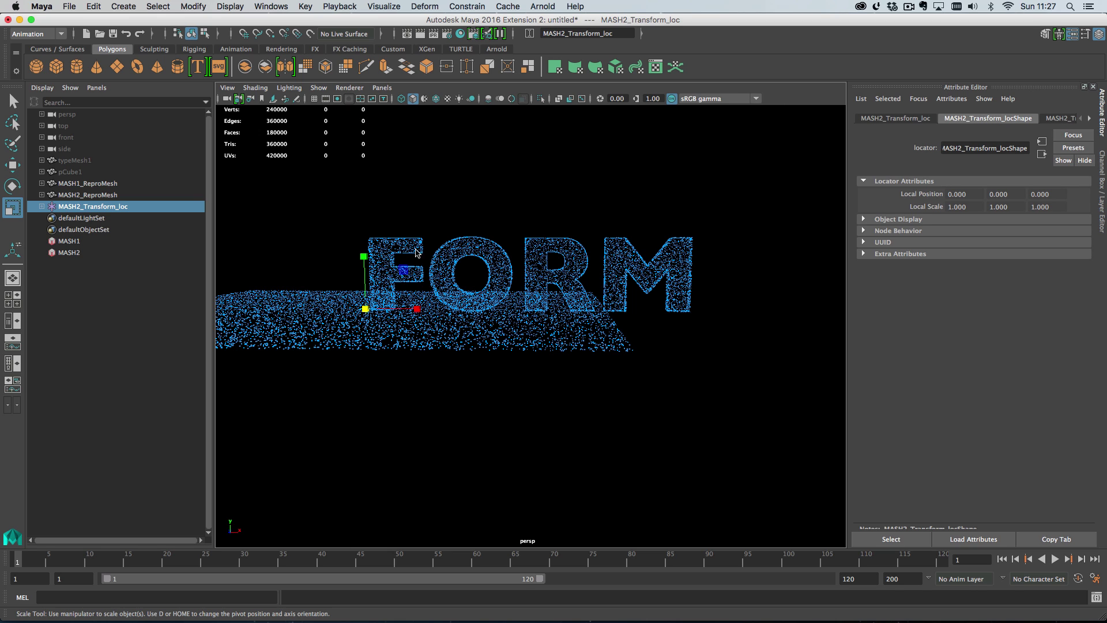
key(w)
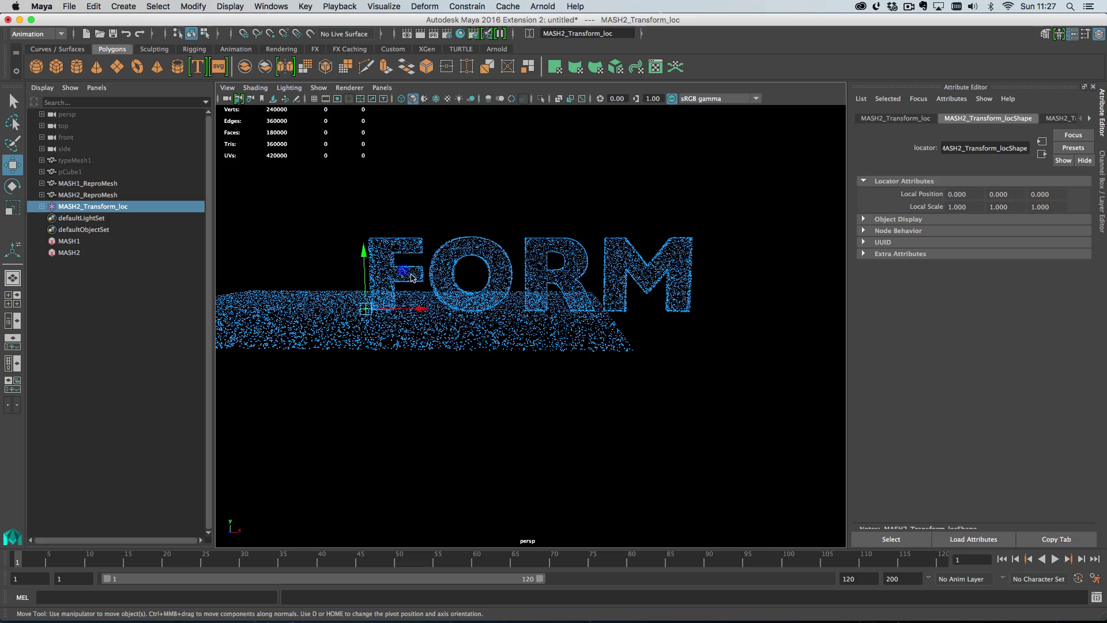
drag(411, 278, 560, 312)
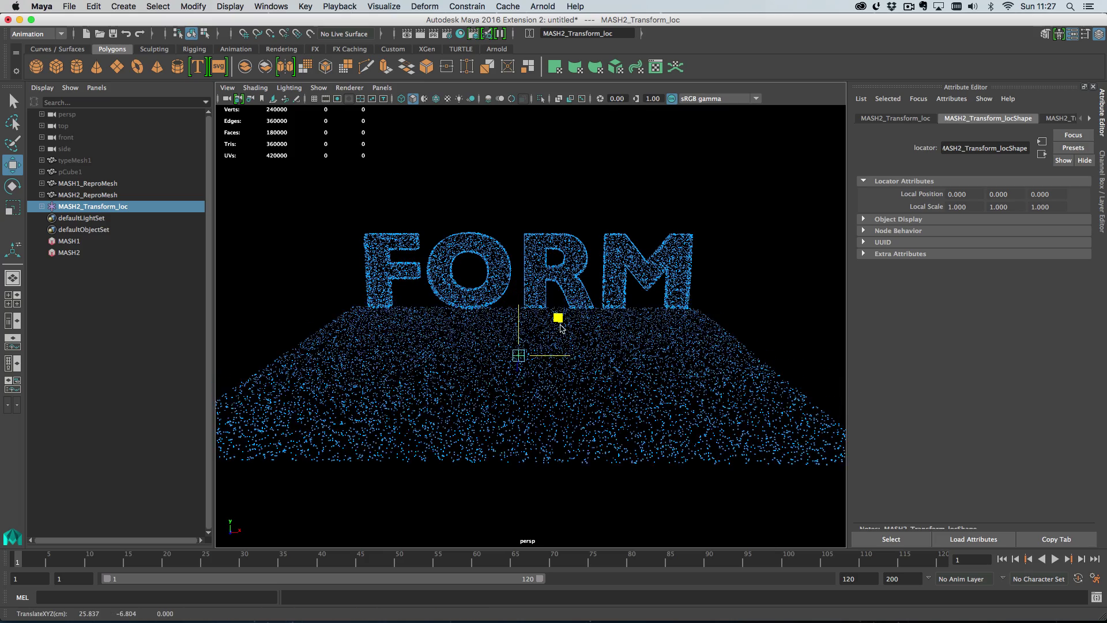
alt+drag(560, 327, 542, 253)
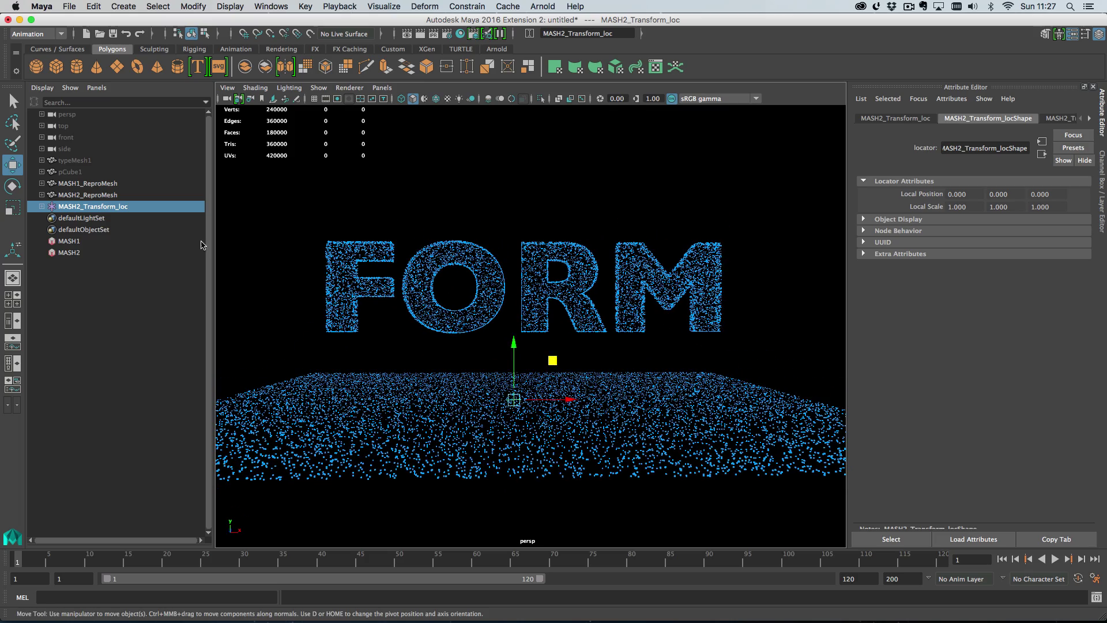
Step: Add a Merge node to MASH1, connect MASH2 to it, and drag Strength to 0
click(132, 243)
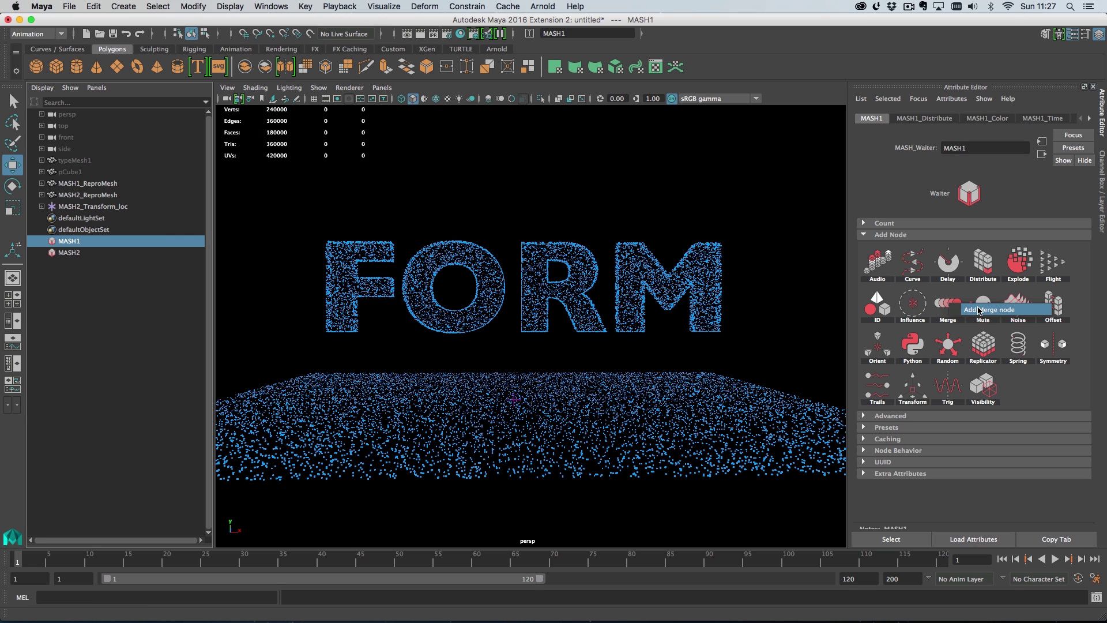
click(981, 311)
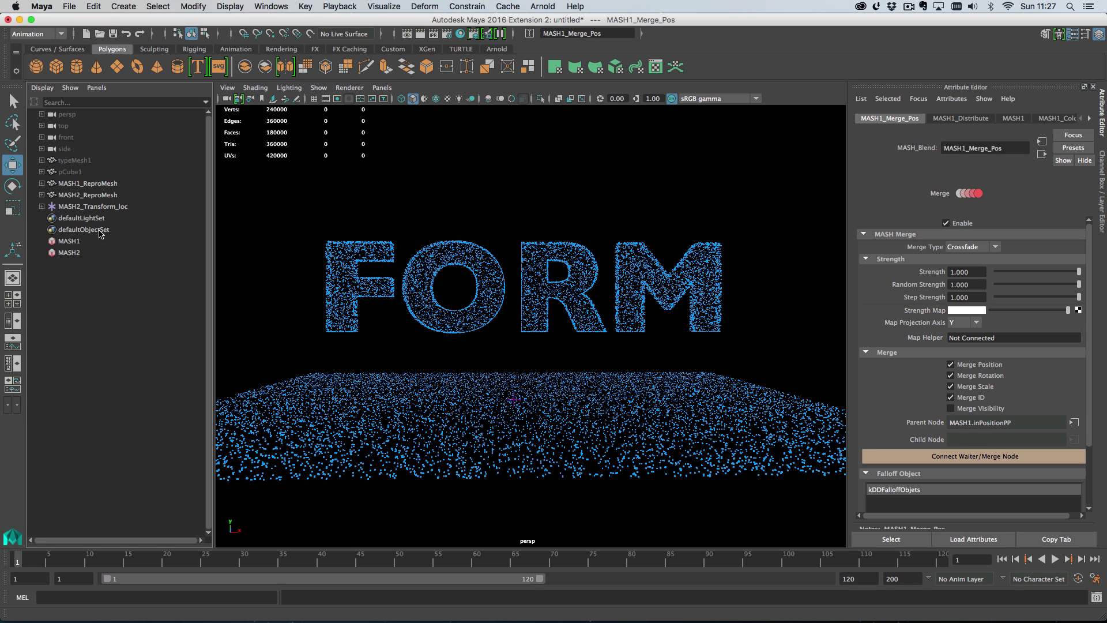
click(88, 252)
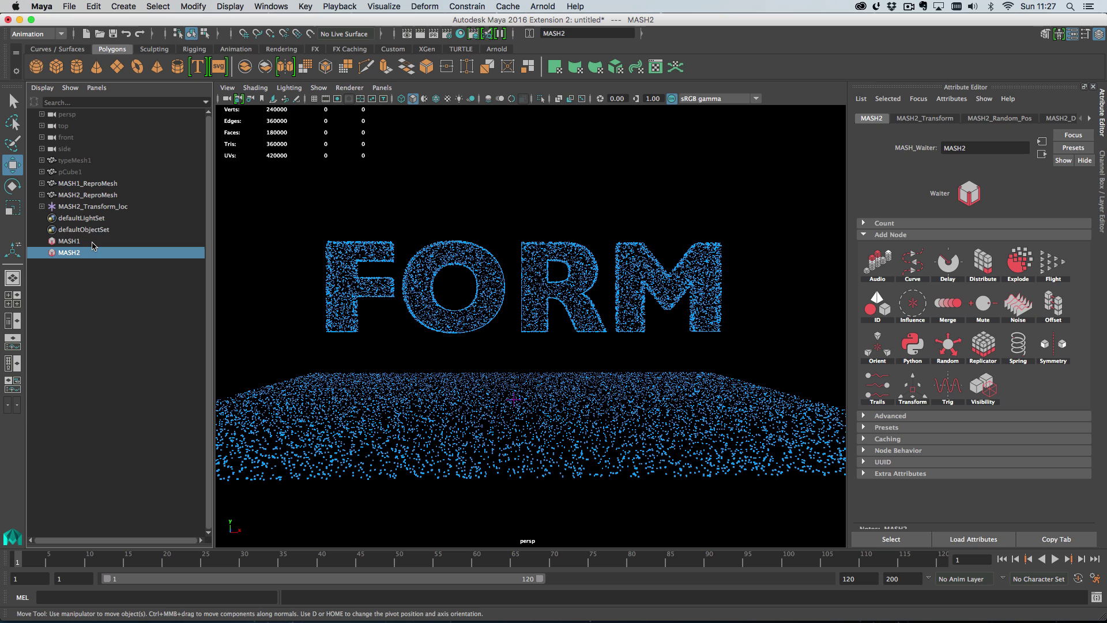
shift+click(70, 242)
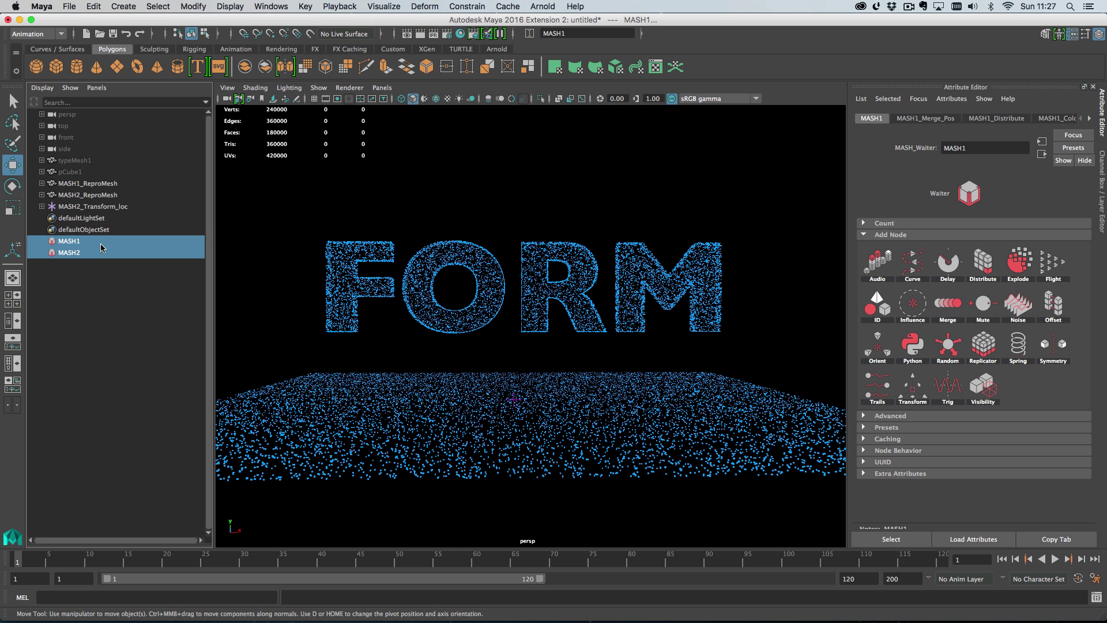
click(949, 120)
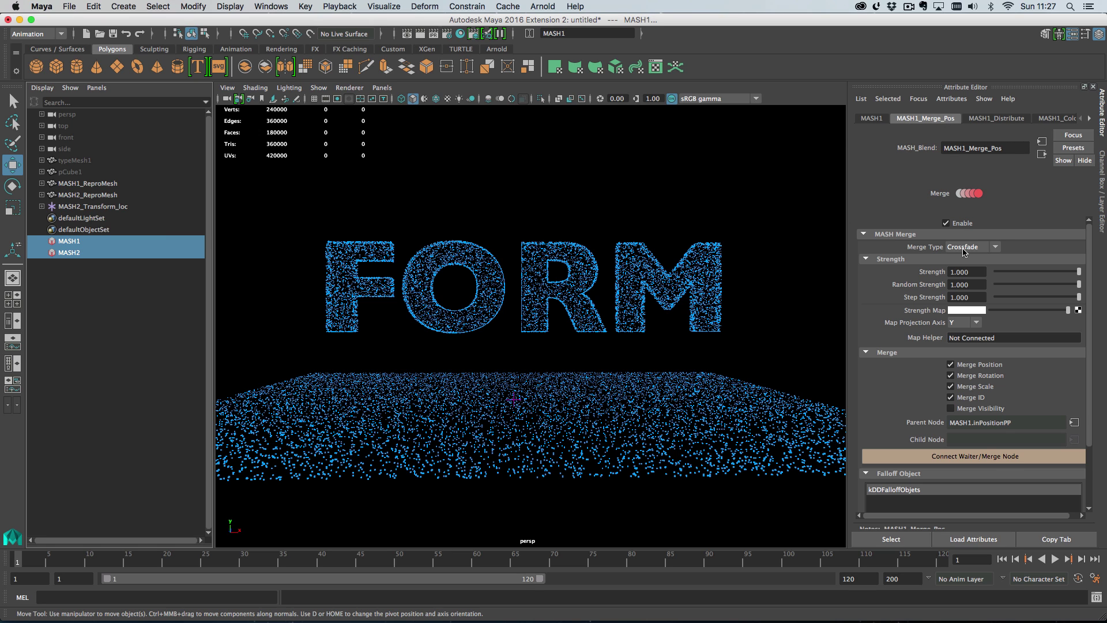
click(980, 455)
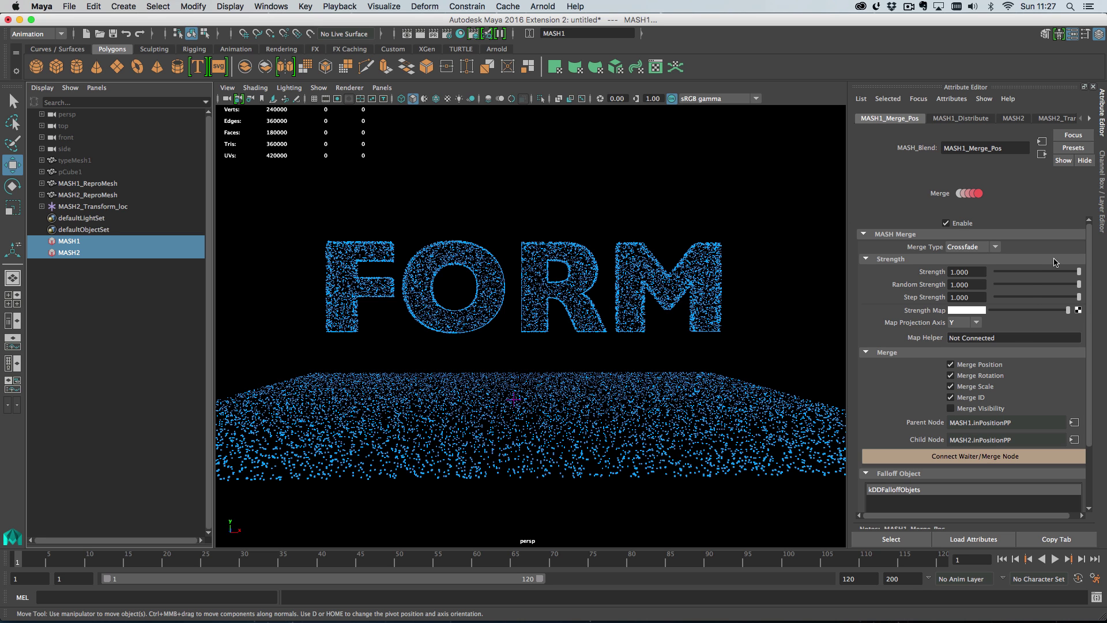
drag(1080, 272, 983, 269)
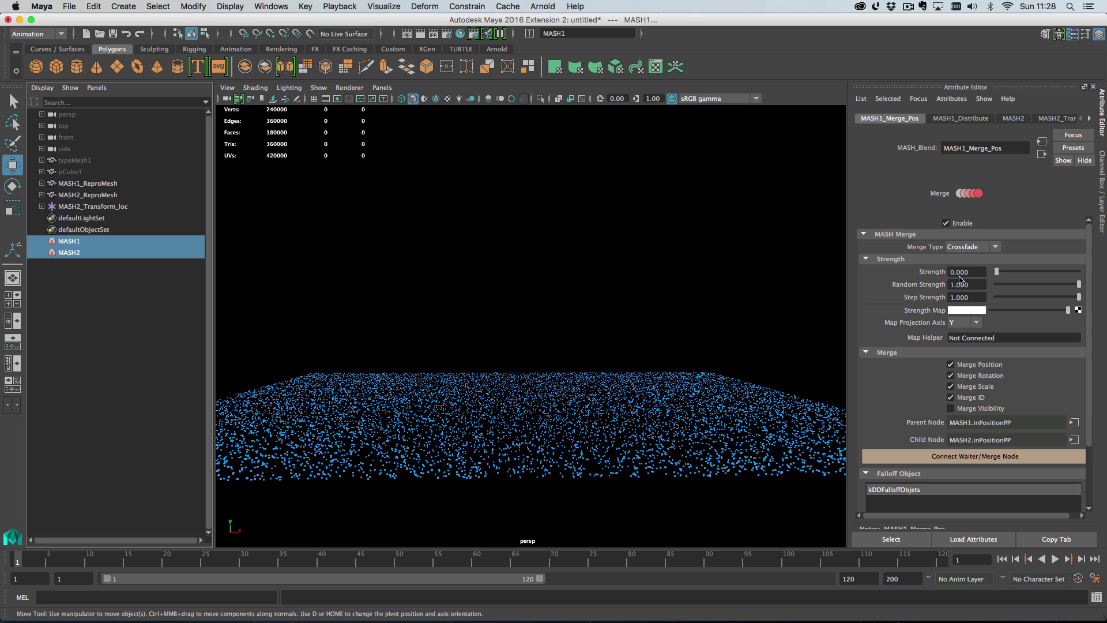
alt+drag(672, 411, 721, 369)
Step: Keep the Crossfade merge type and raise the Merge Strength
click(983, 249)
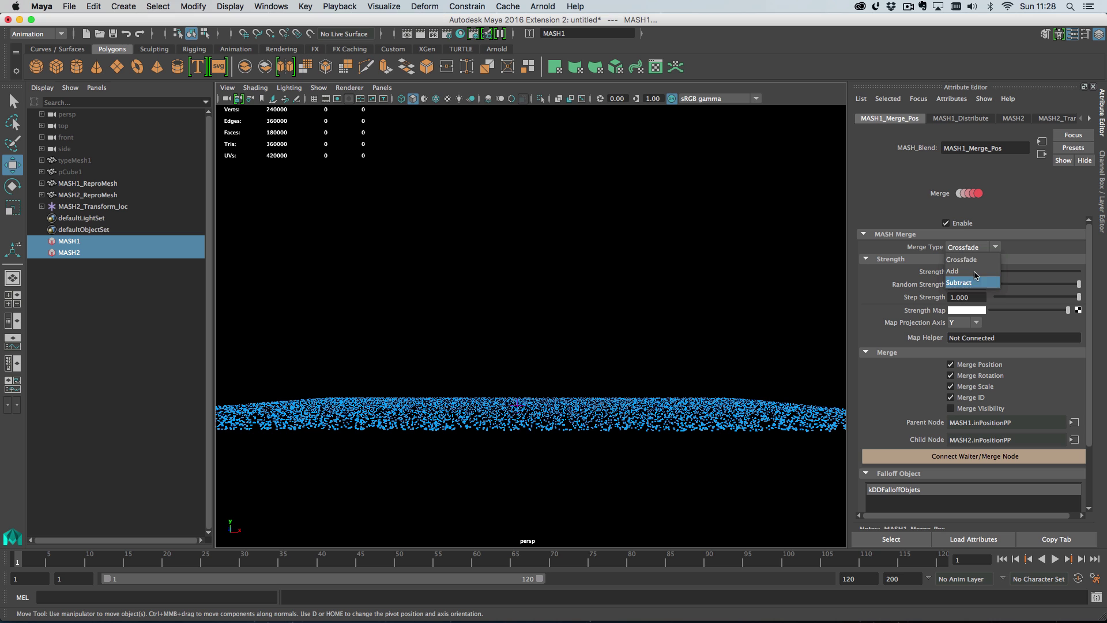
click(968, 252)
drag(1005, 271, 1079, 273)
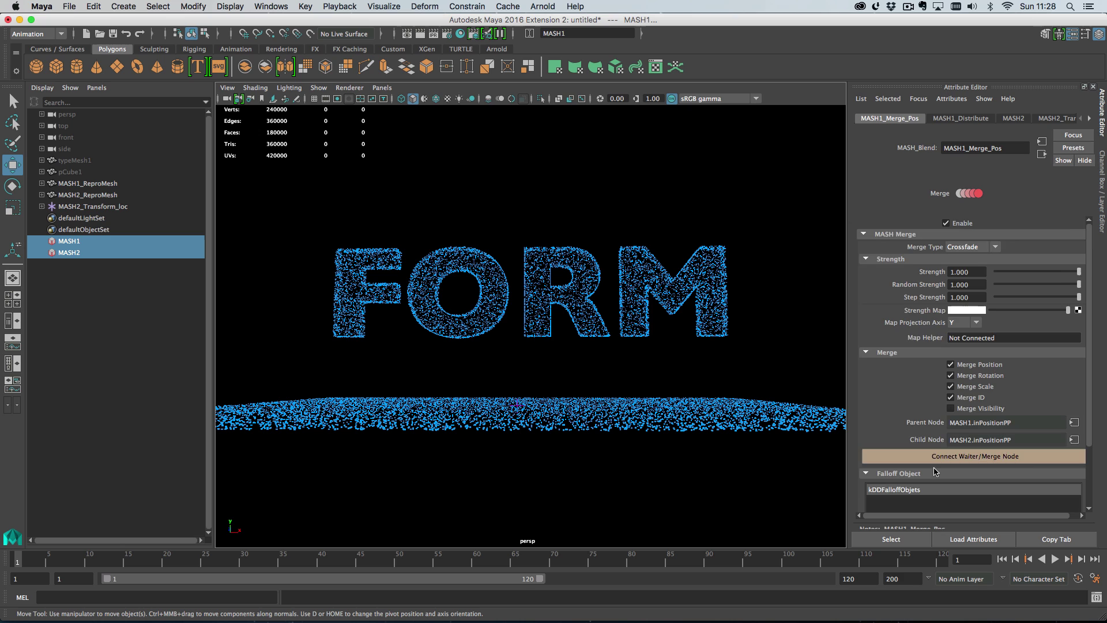
scroll(934, 472, down, 3)
Step: Create a falloff object for the merge and scale its sphere up
right_click(926, 441)
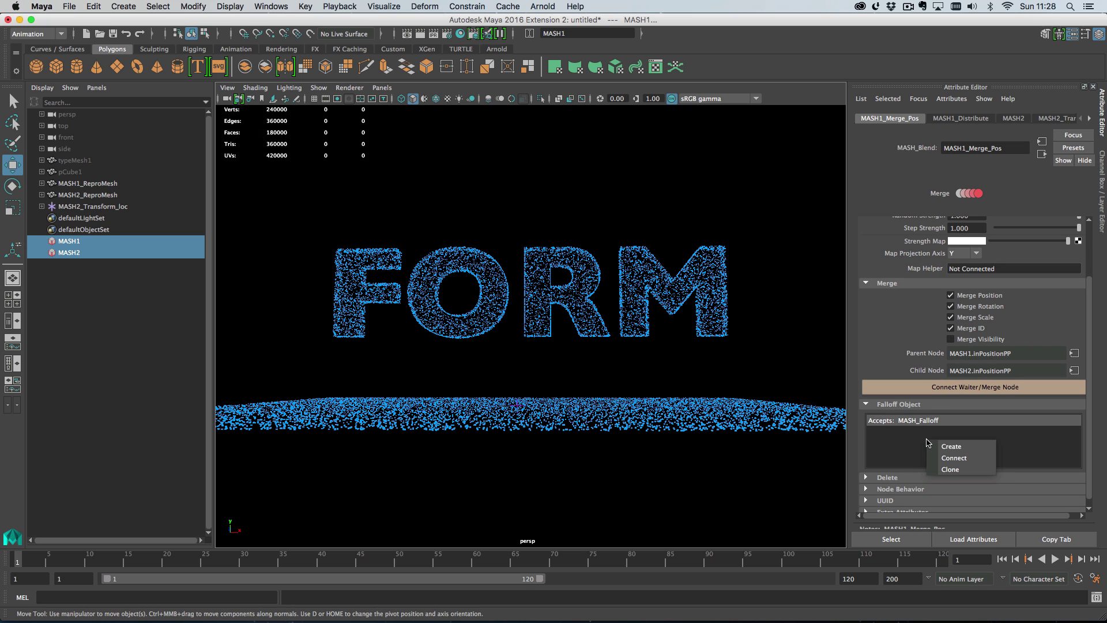
click(965, 447)
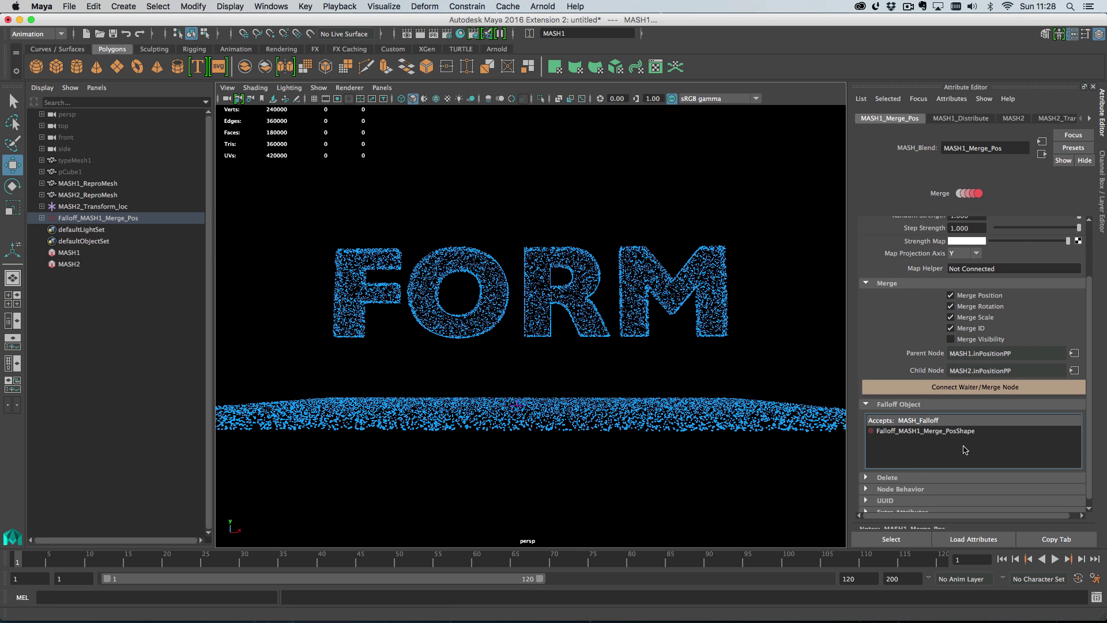
key(r)
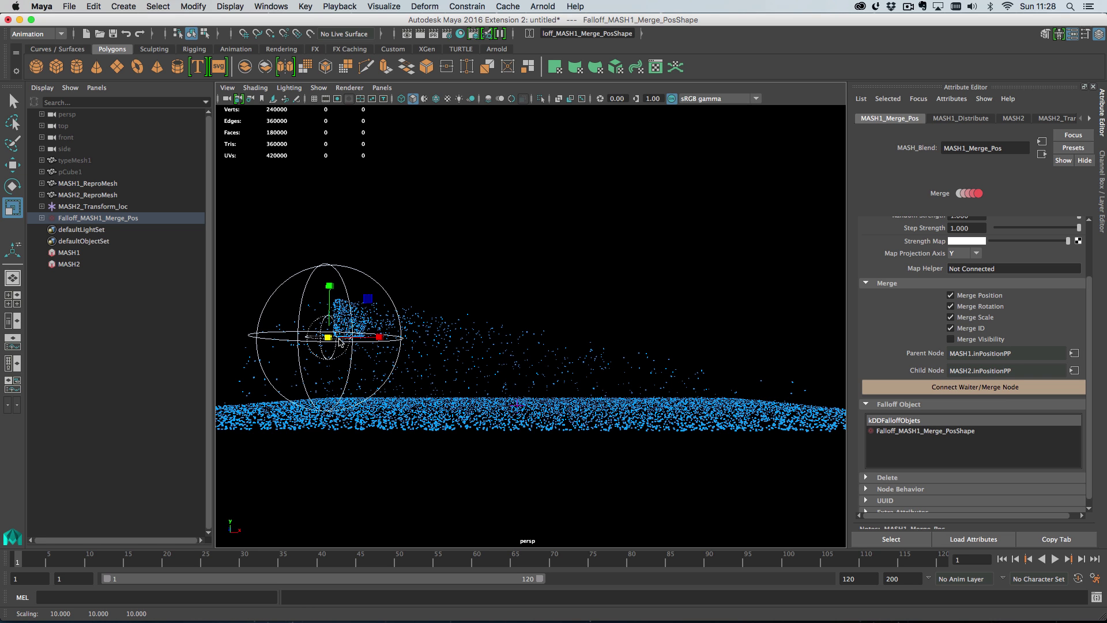
drag(369, 304, 418, 269)
key(w)
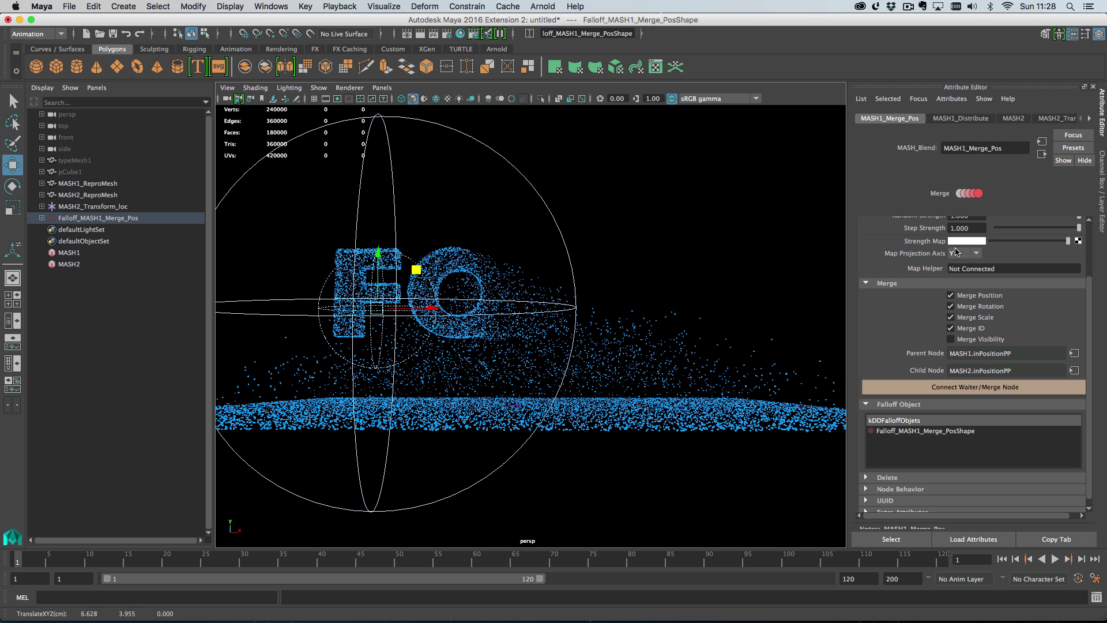
Step: Change the falloff shape to Cube, flatten it and slide it across FORM
click(135, 219)
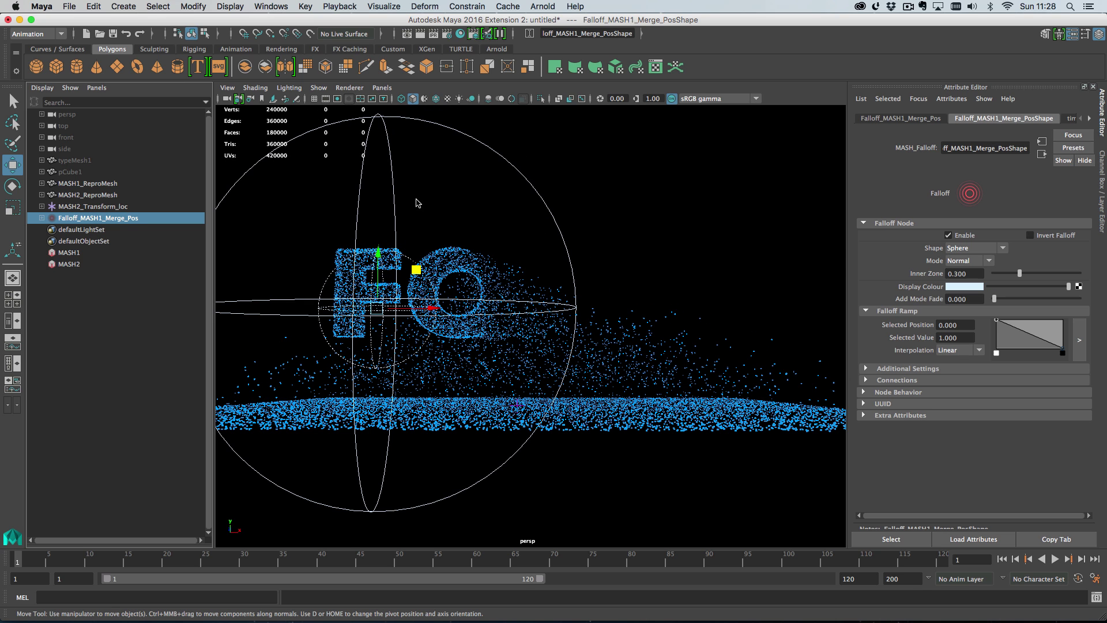
click(974, 248)
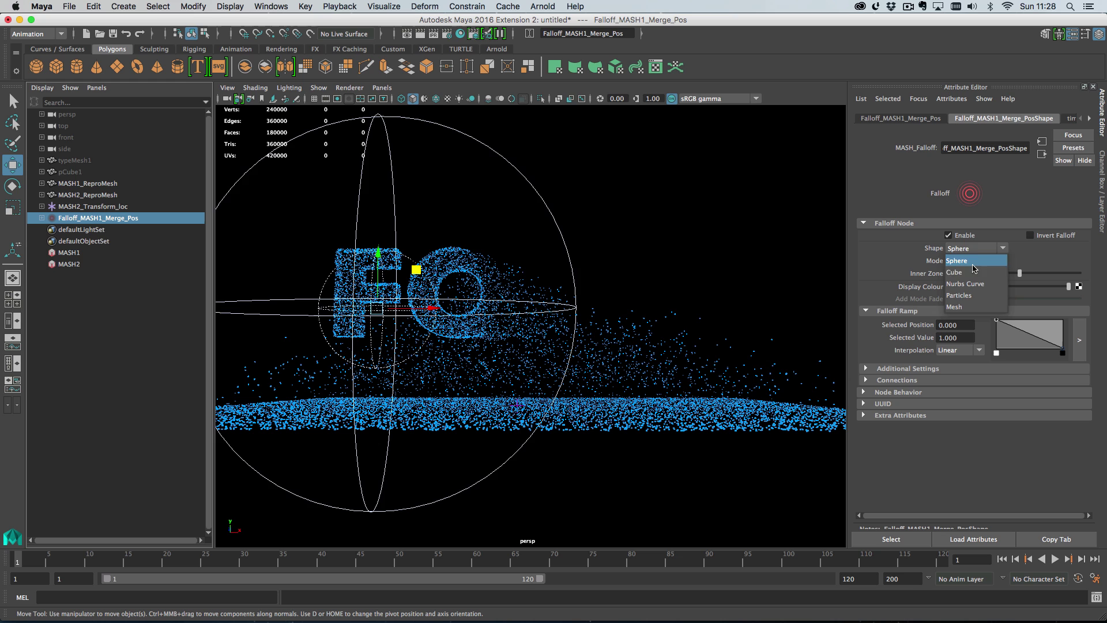
click(969, 261)
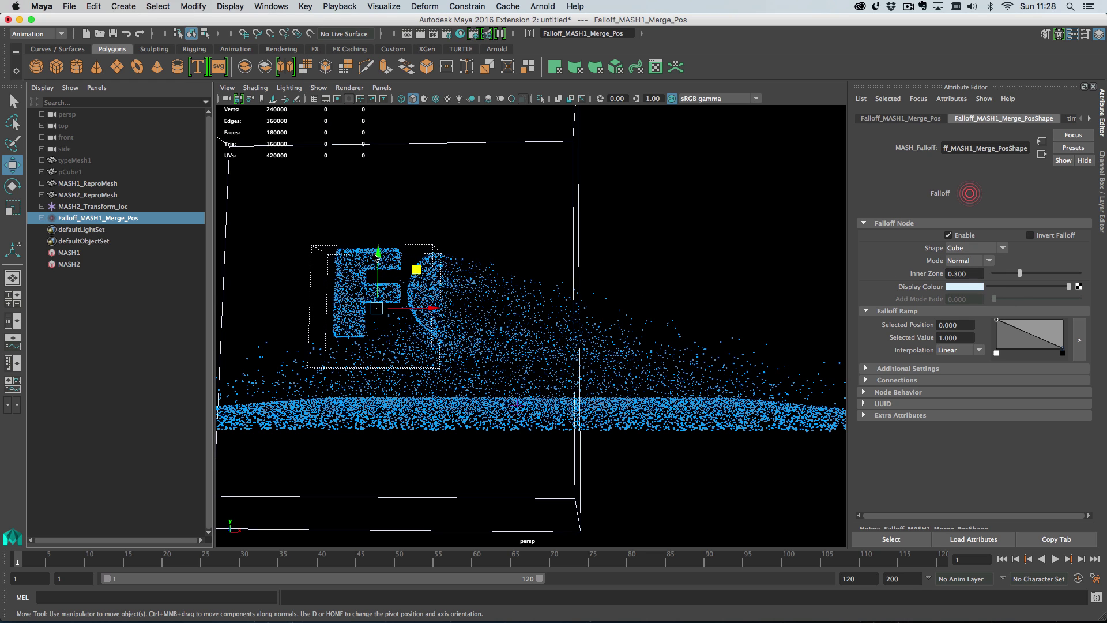
key(r)
drag(378, 257, 606, 321)
key(w)
drag(431, 309, 591, 308)
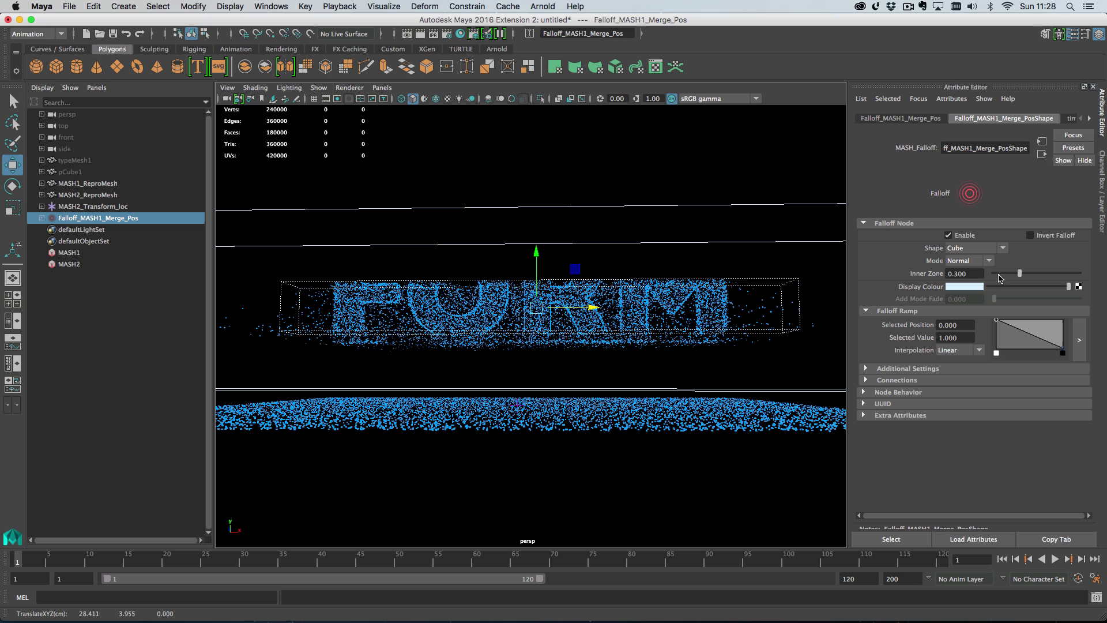
Step: Set the falloff Inner Zone to 0.150 and Interpolation to Smooth, then lower it
key(Return)
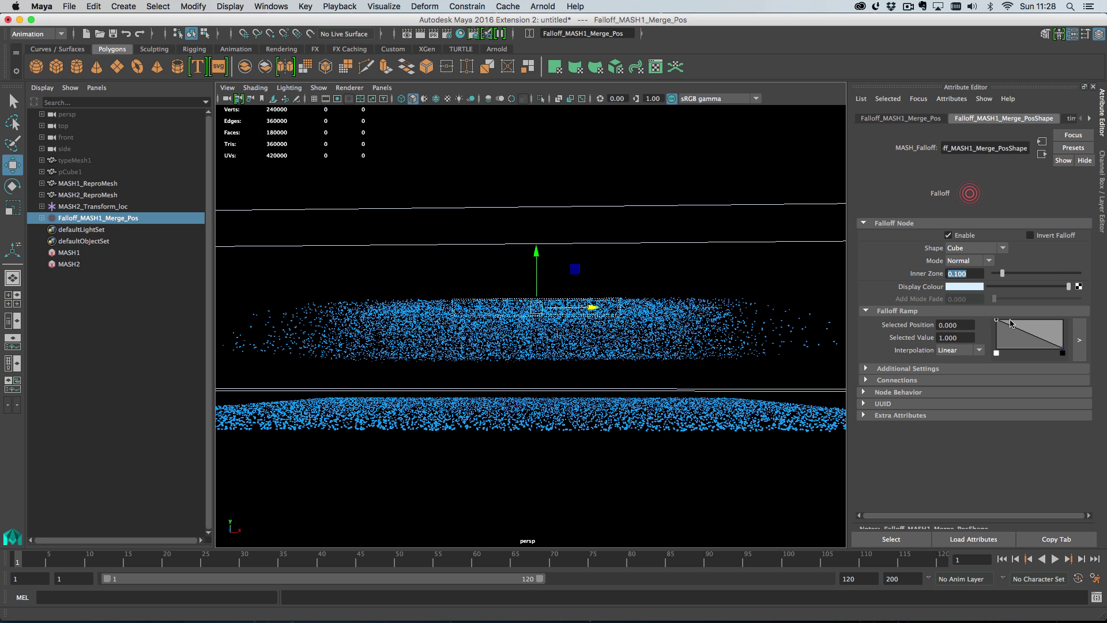
click(967, 350)
click(954, 384)
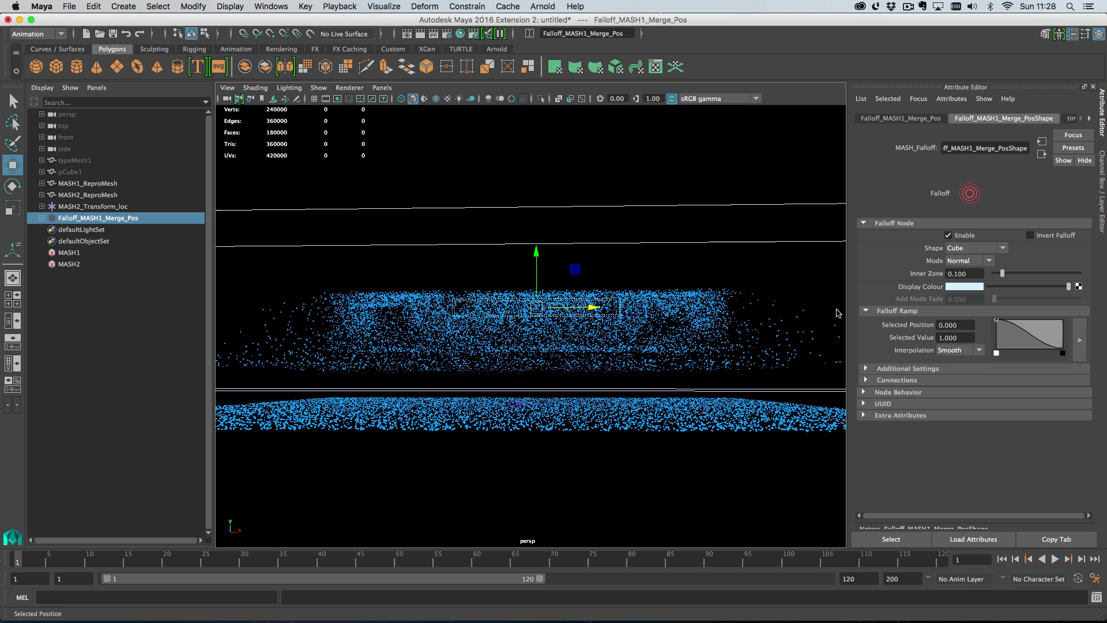
drag(537, 259, 614, 314)
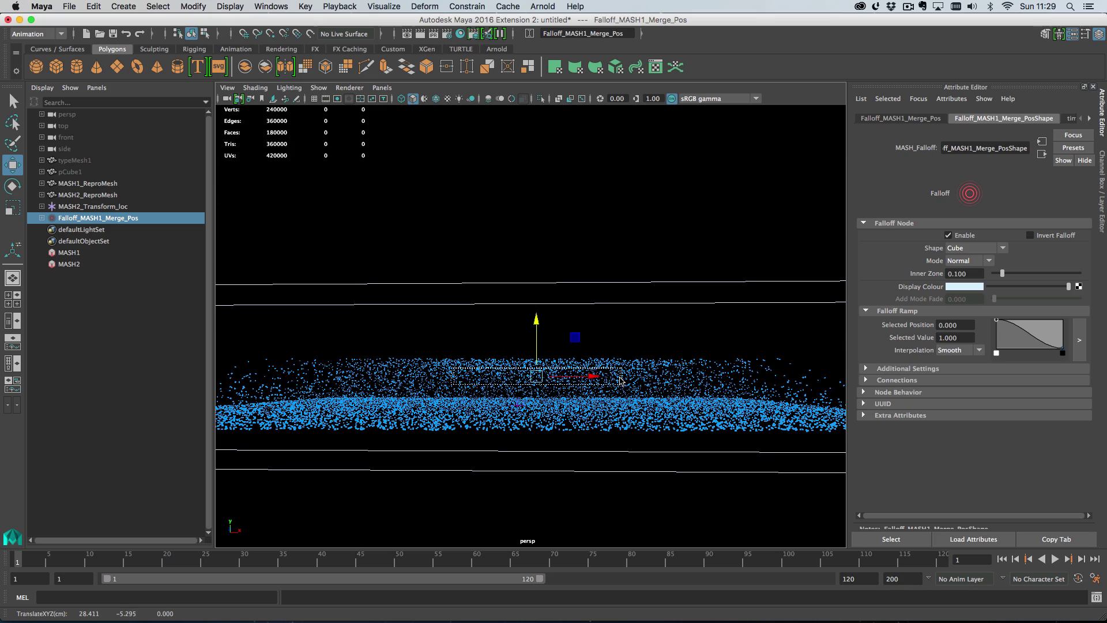
Step: Stretch the falloff box wide along X and raise it above the field
key(r)
drag(599, 379, 681, 382)
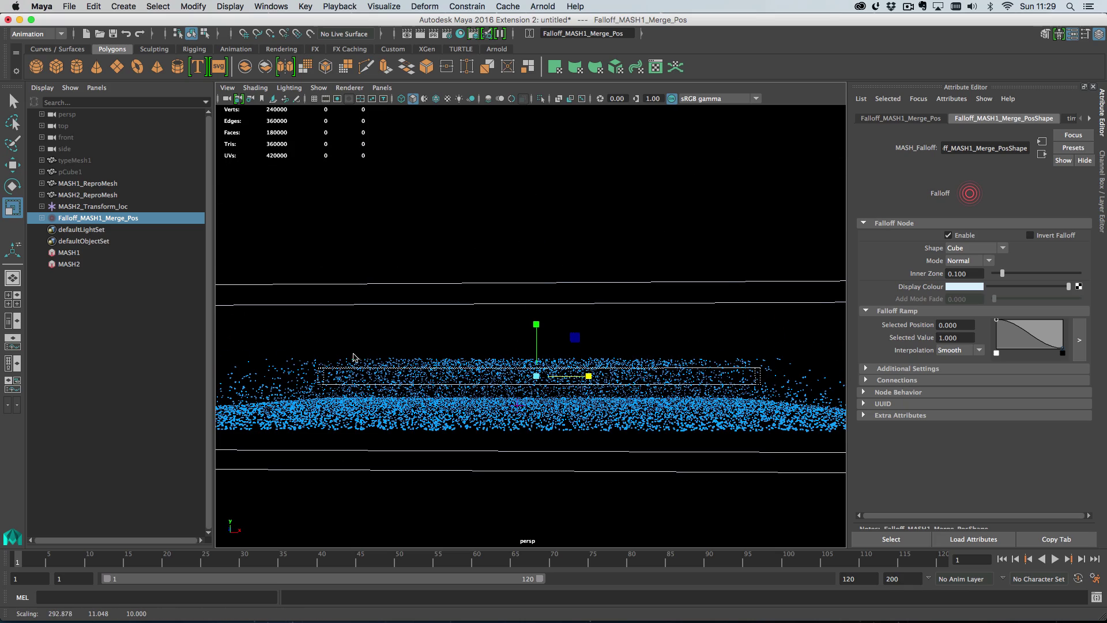
key(w)
drag(533, 321, 531, 264)
key(r)
drag(579, 307, 593, 309)
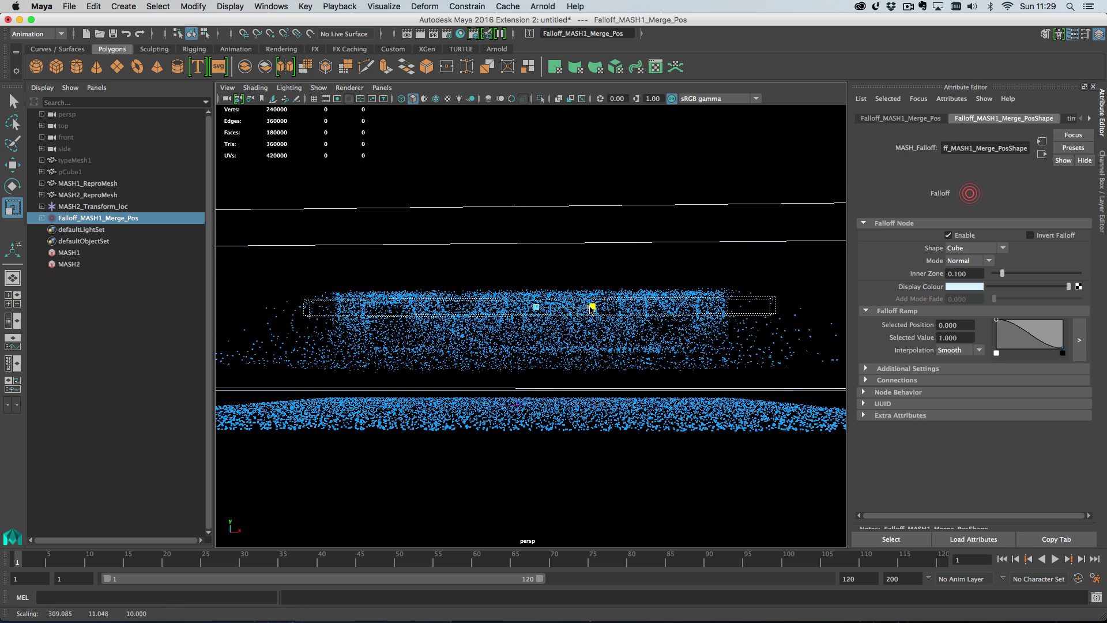
key(w)
mouse_move(539, 257)
mouse_down()
mouse_move(533, 239)
mouse_move(534, 253)
mouse_up()
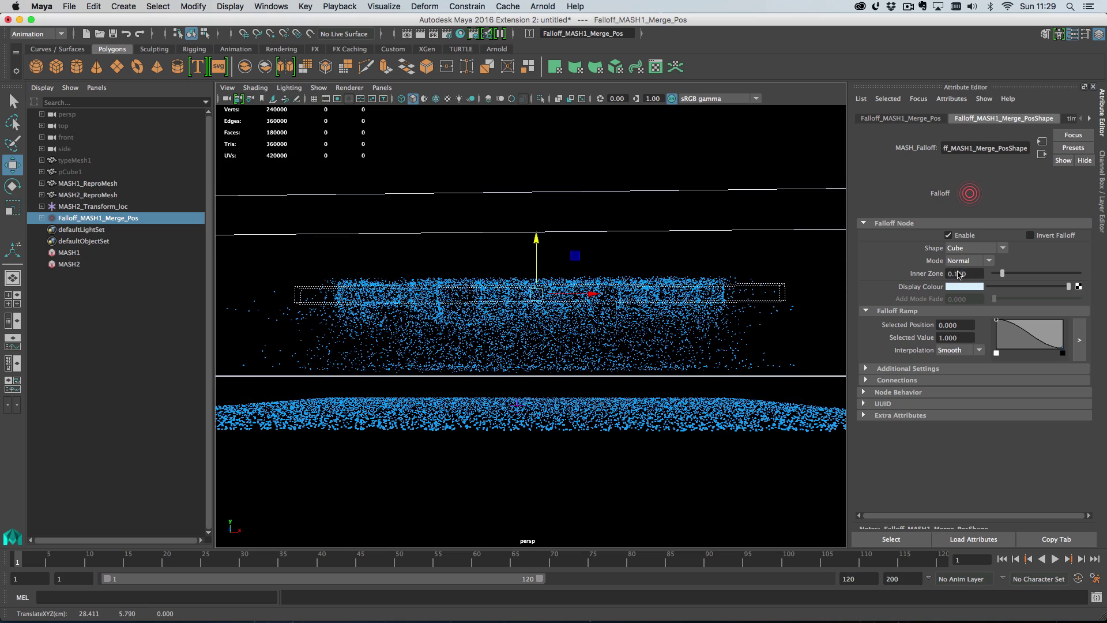
drag(536, 237, 532, 125)
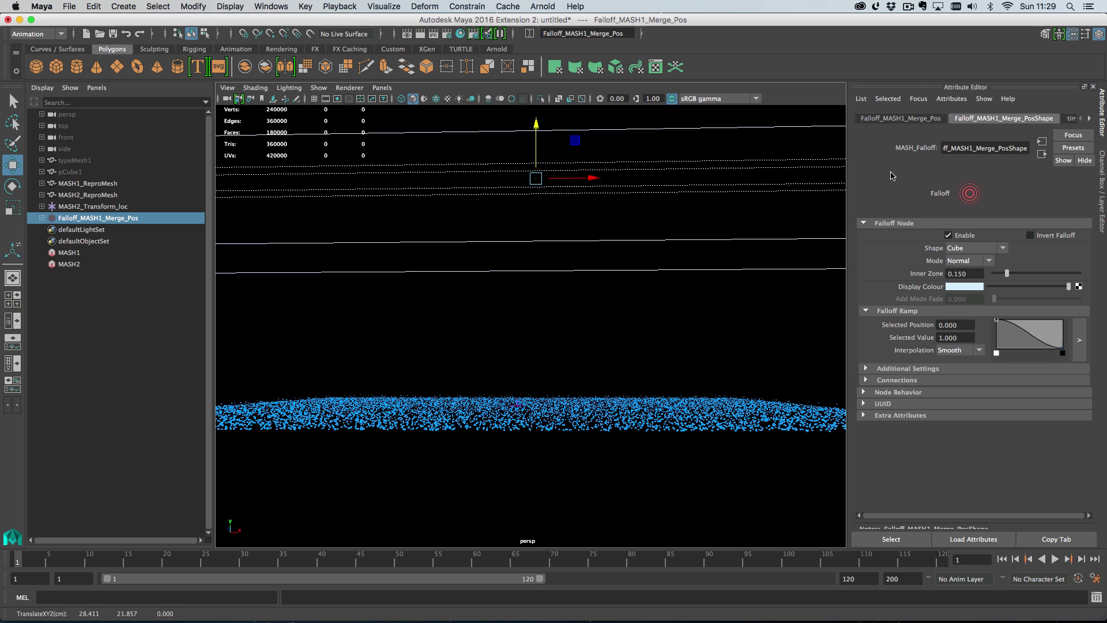
Step: Set a Translate Y key on the falloff cube at frame 10, at height 21.857
click(901, 118)
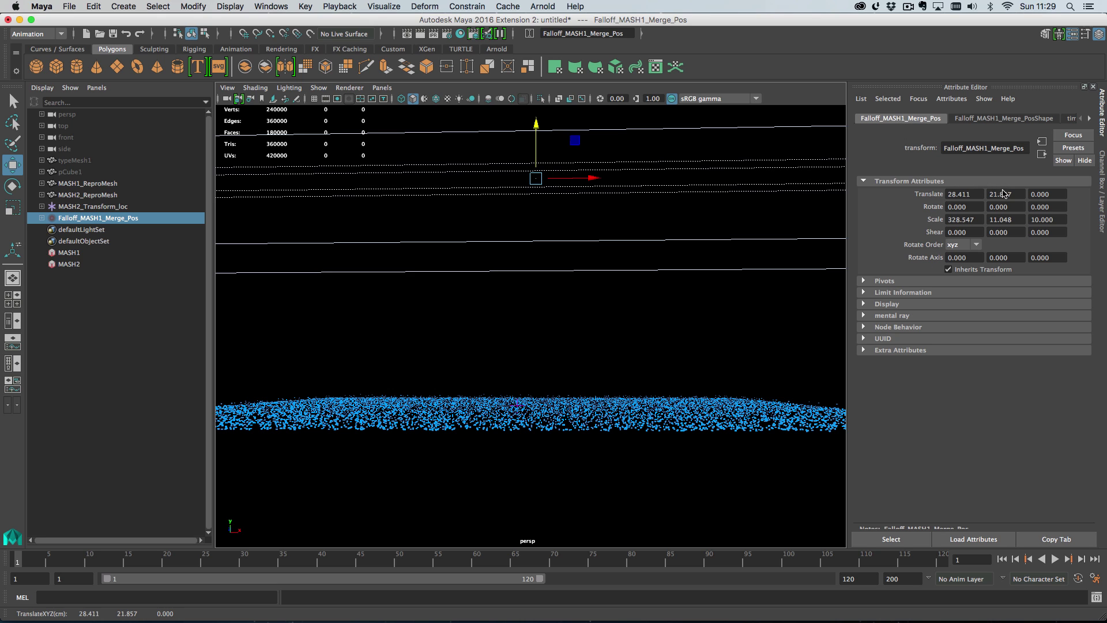
right_click(1003, 193)
click(1019, 209)
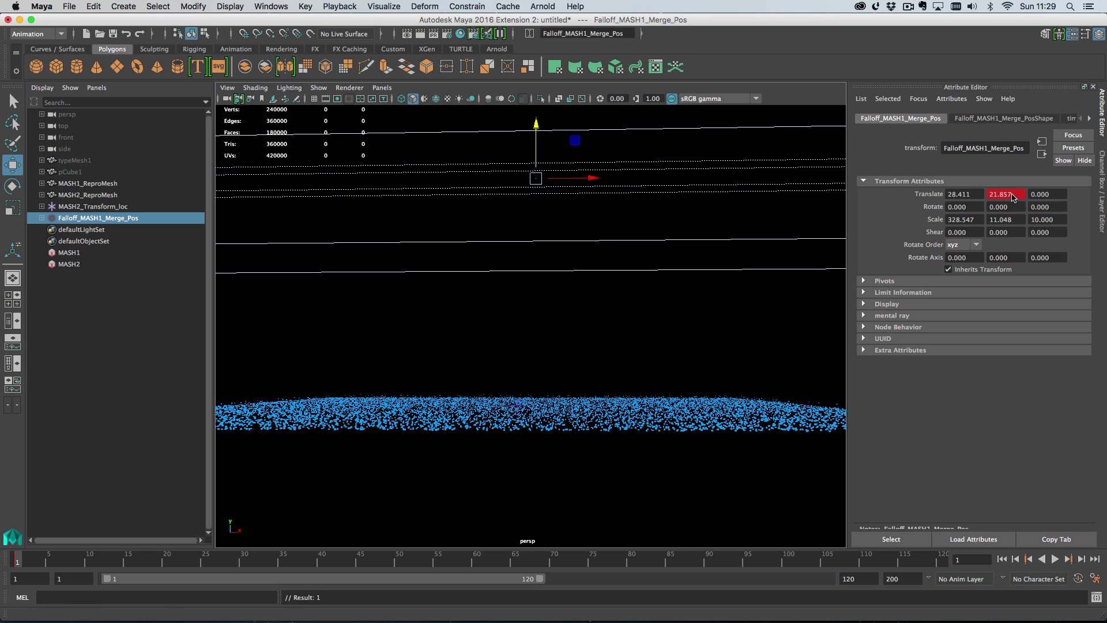
right_click(1007, 196)
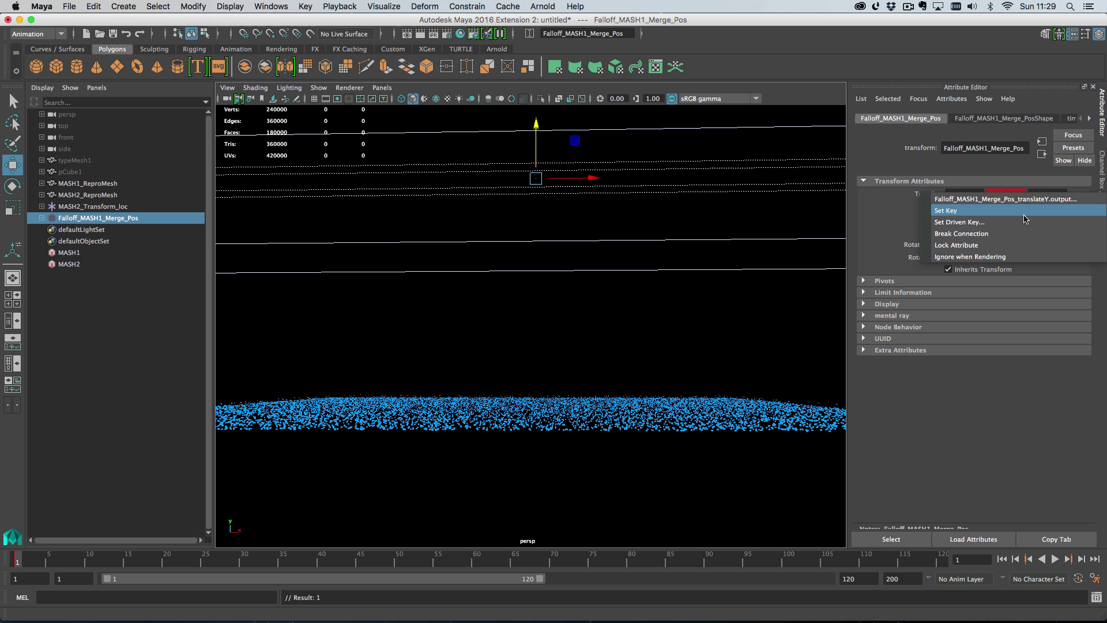
click(1025, 229)
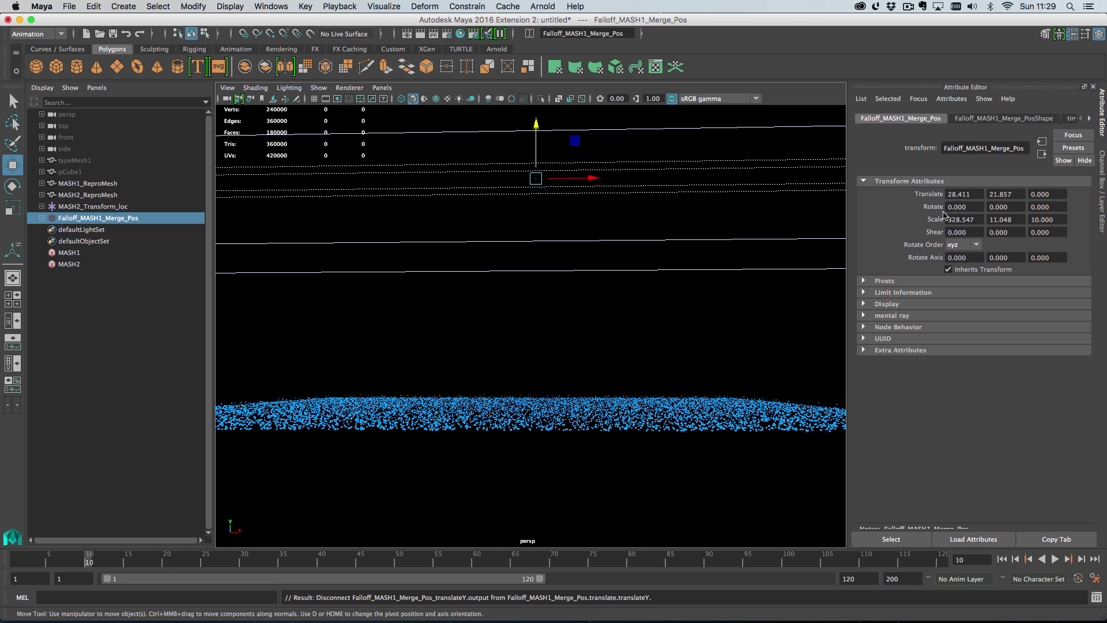
right_click(999, 196)
click(1016, 211)
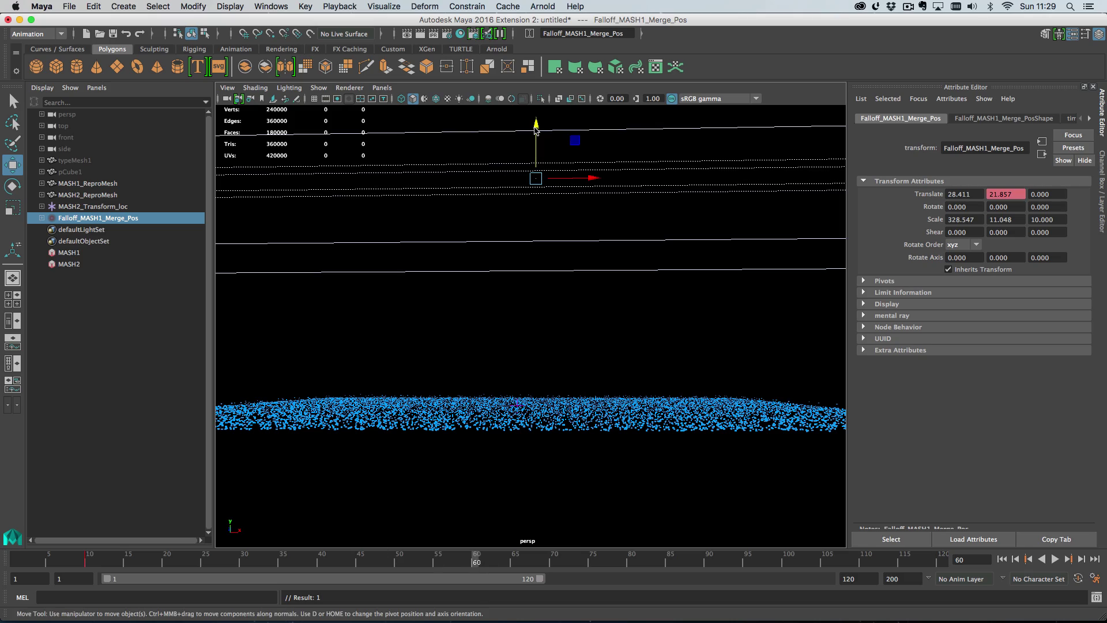
Step: Lower the falloff cube to -5.844 over the points and key Translate Y at frame 60
drag(537, 142, 554, 328)
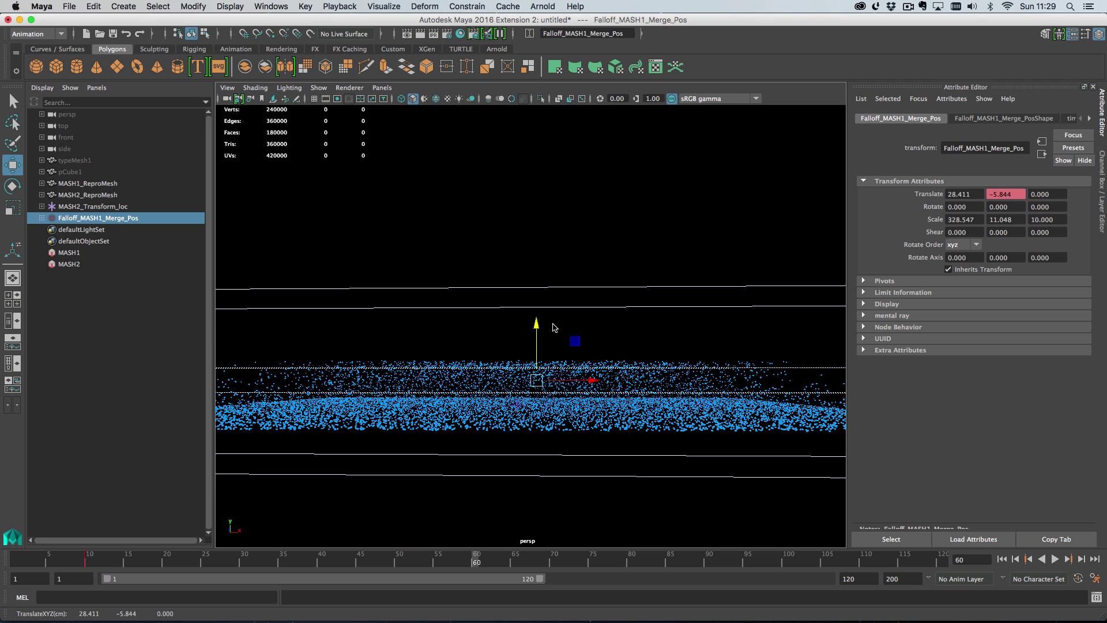
right_click(1004, 199)
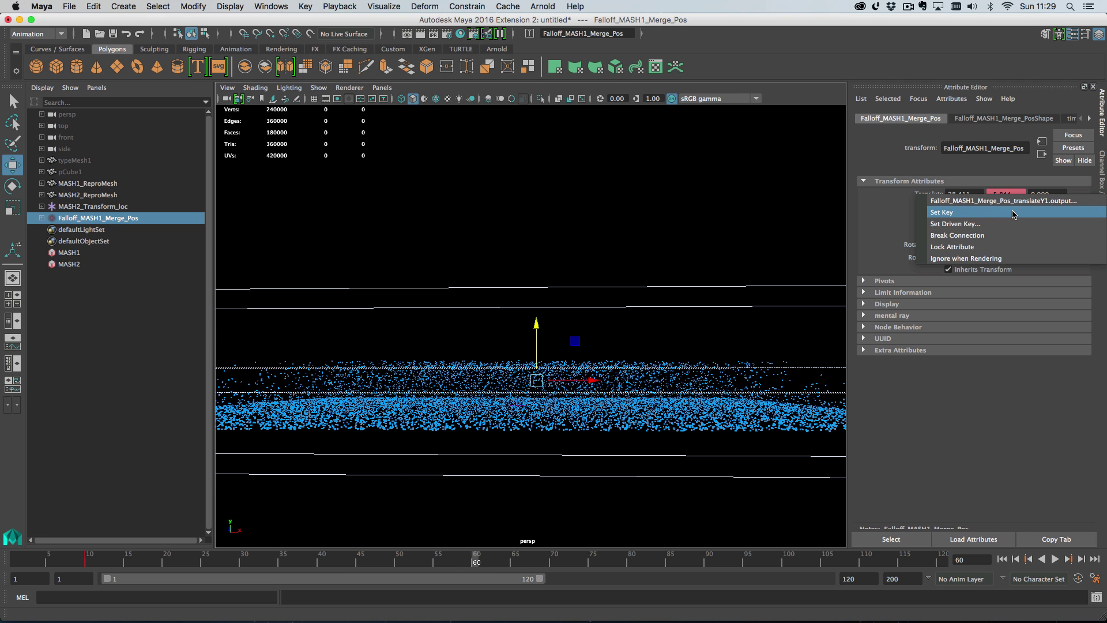
click(1006, 211)
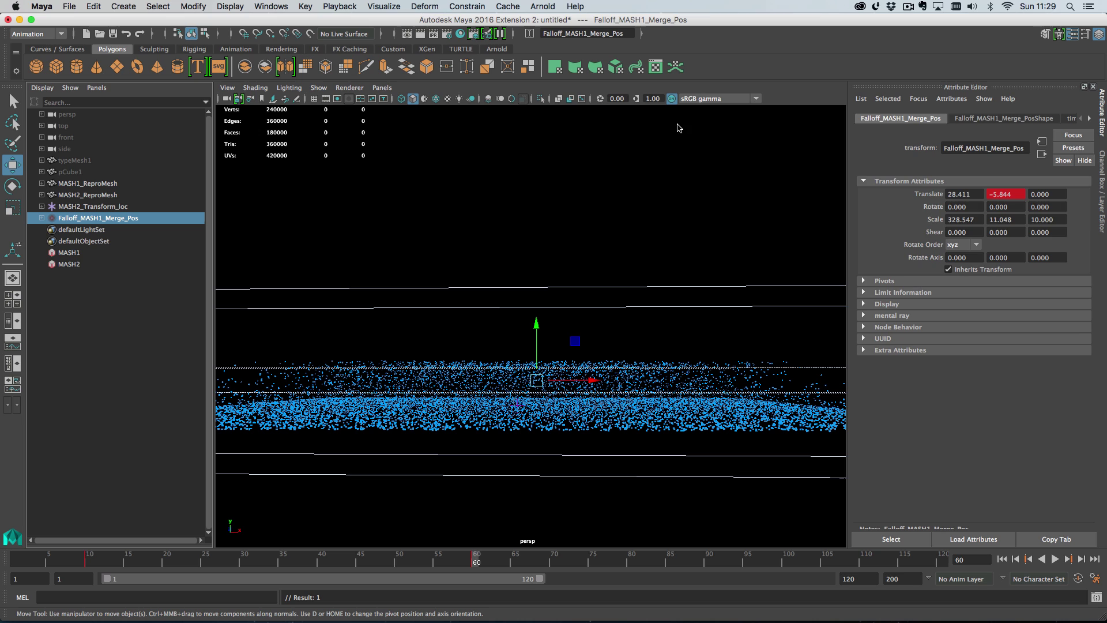
click(982, 120)
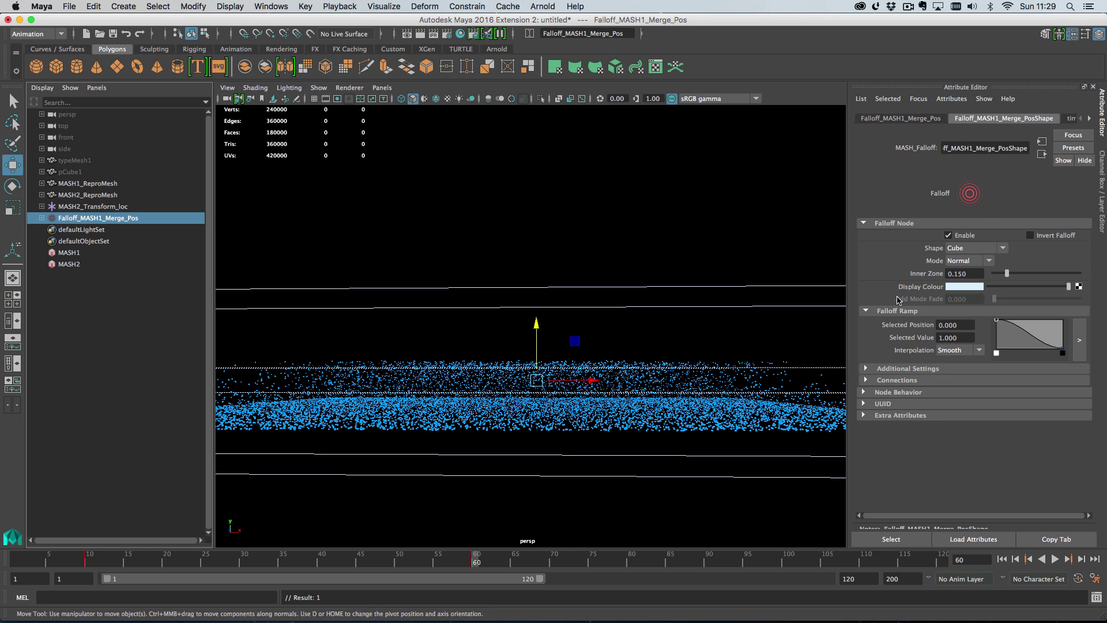
Step: Switch the falloff mode to Add and replay the animation to review the assembly
click(970, 263)
click(968, 272)
click(1003, 559)
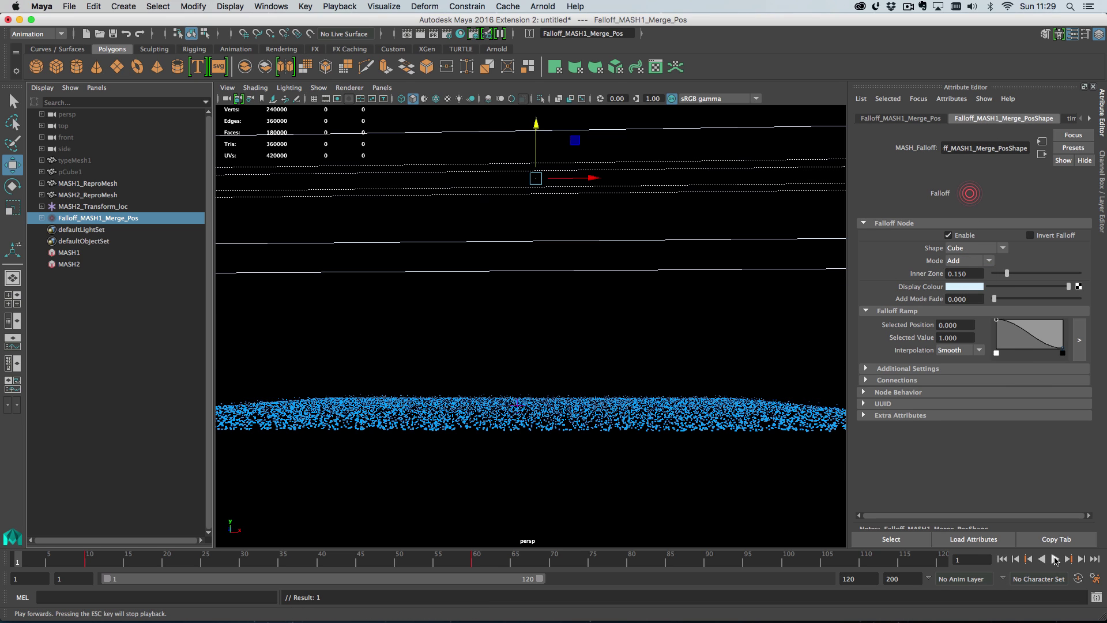
click(1055, 559)
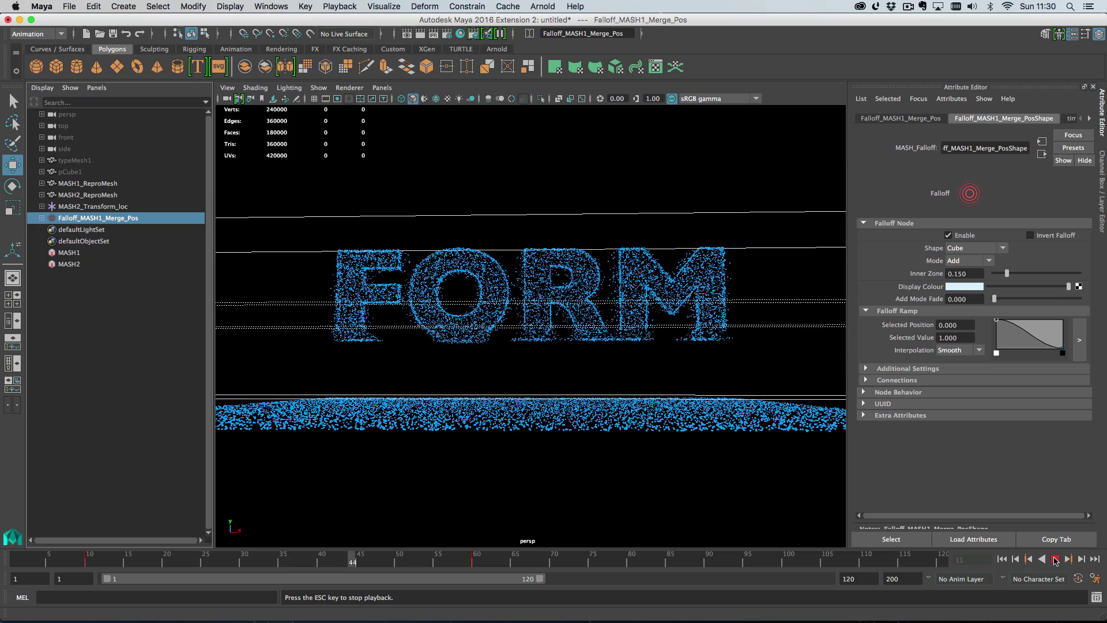
click(1056, 559)
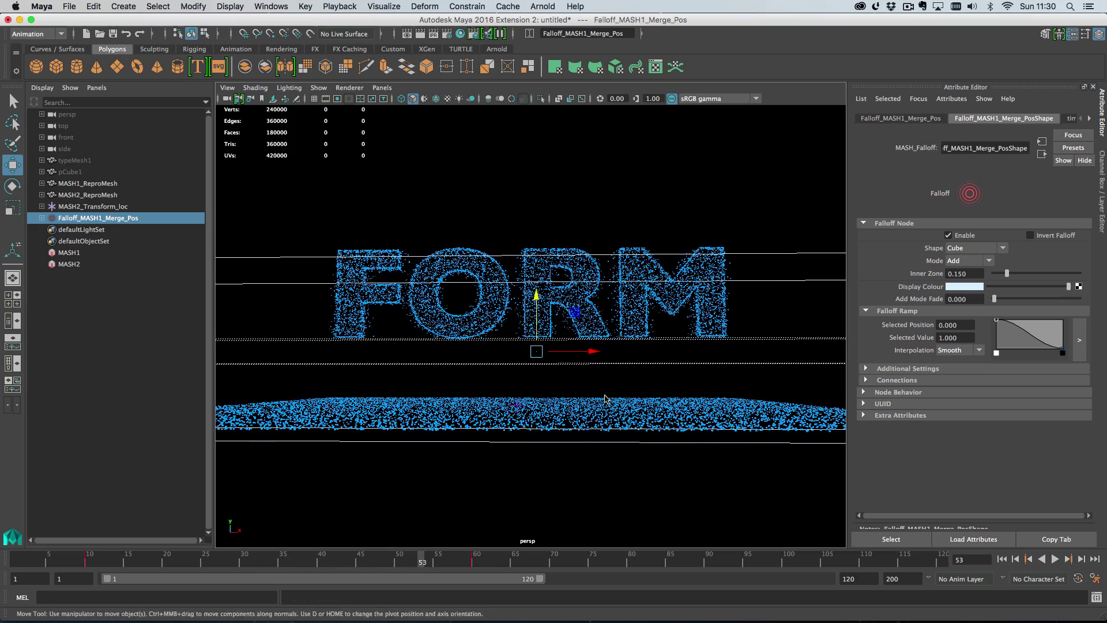
alt+drag(583, 403, 610, 401)
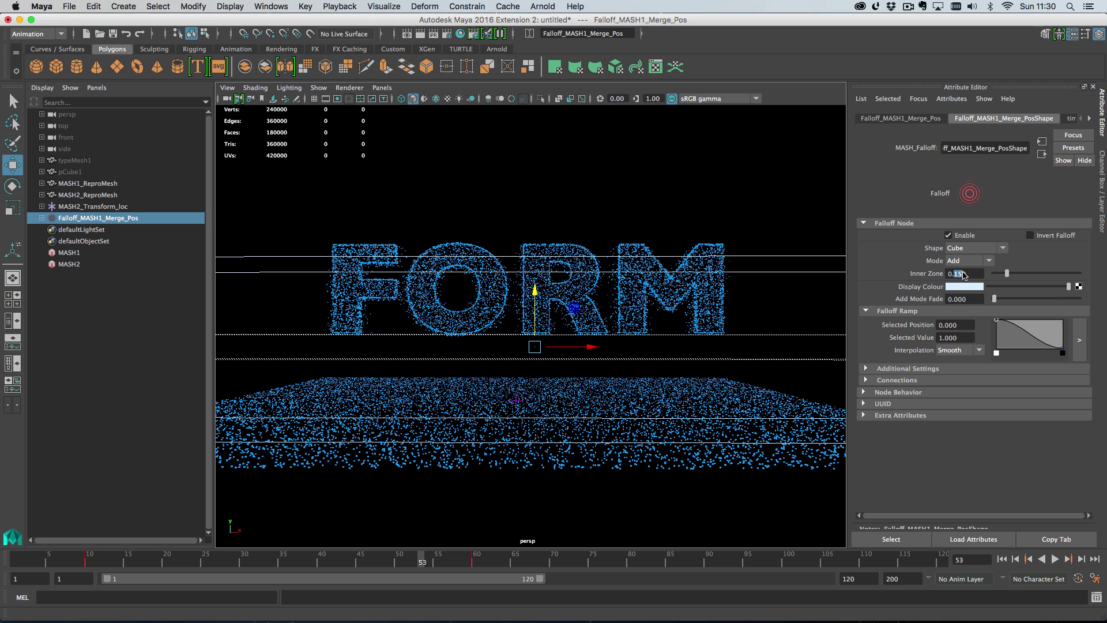
Step: Set Inner Zone to 0.2, replay the assembly, then raise Inner Zone to 0.3
text(2)
key(Return)
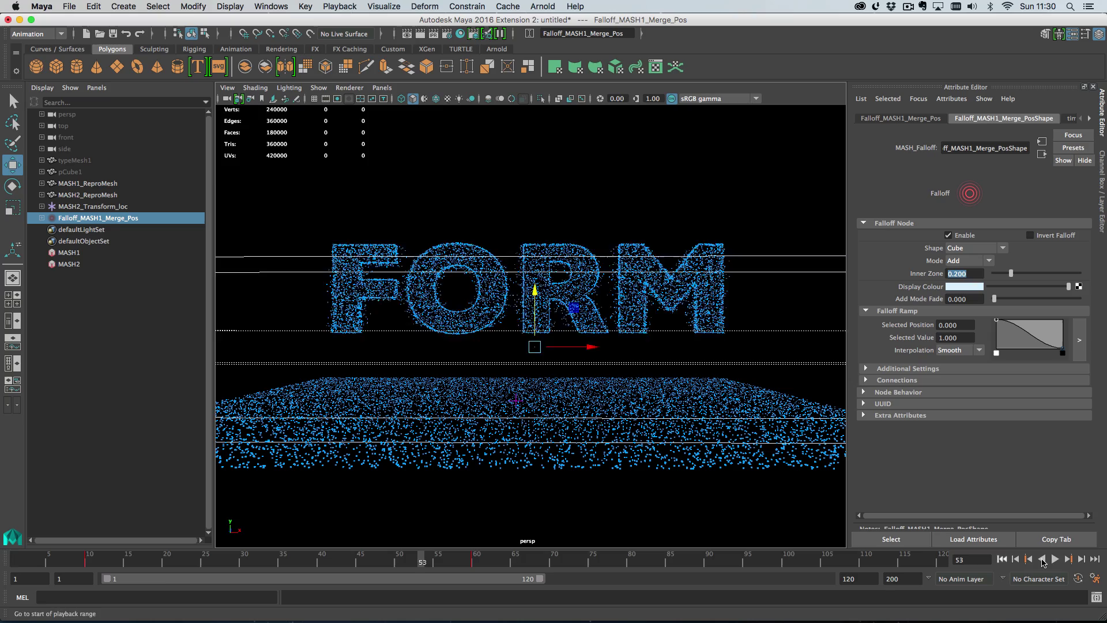
click(1056, 559)
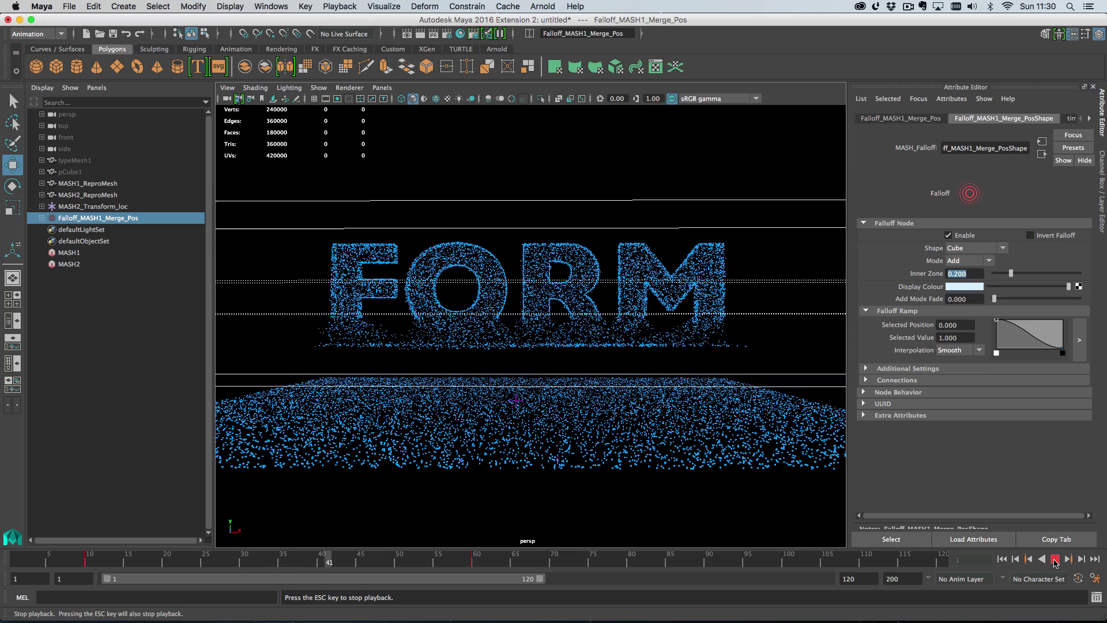
click(1055, 563)
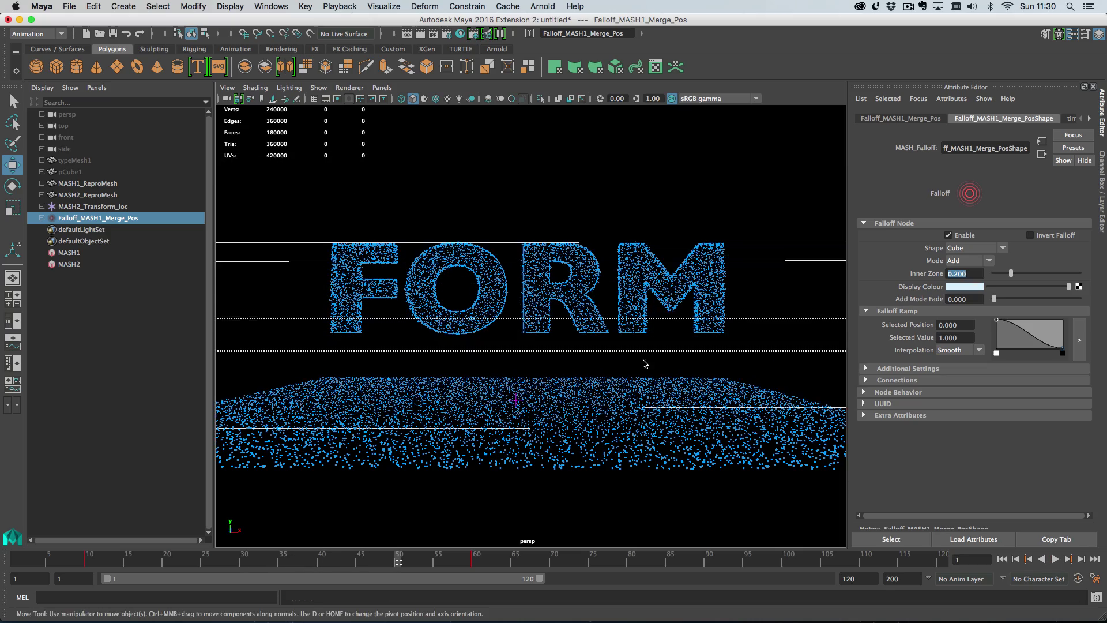
click(962, 277)
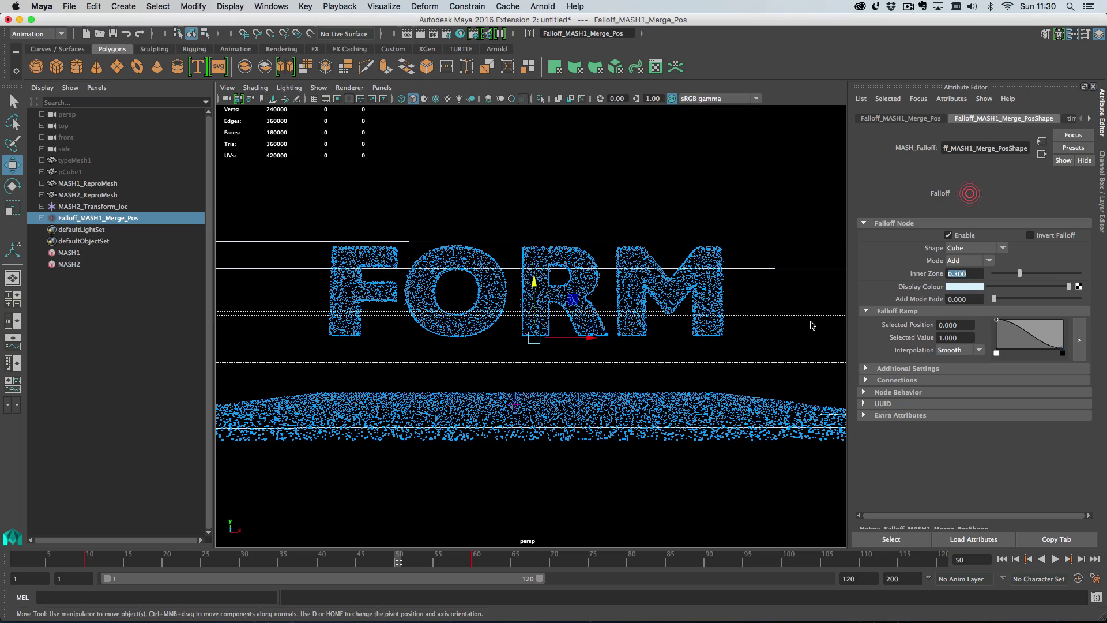
alt+drag(491, 281, 531, 279)
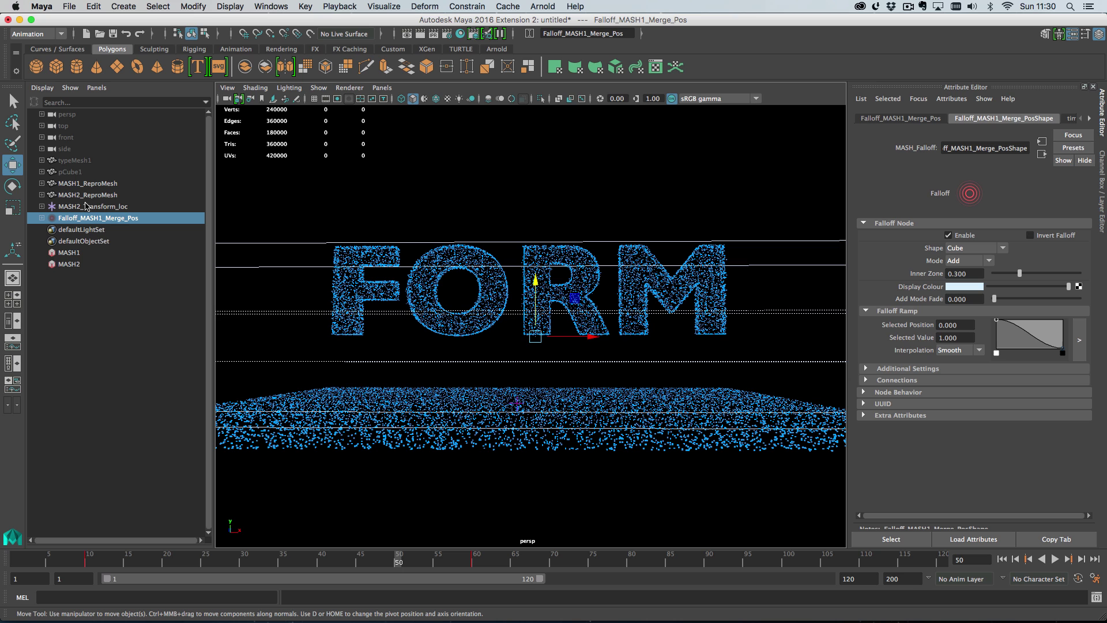
Step: Hide both MASH repro meshes with Ctrl+H
click(109, 183)
click(110, 195)
key(ctrl+h)
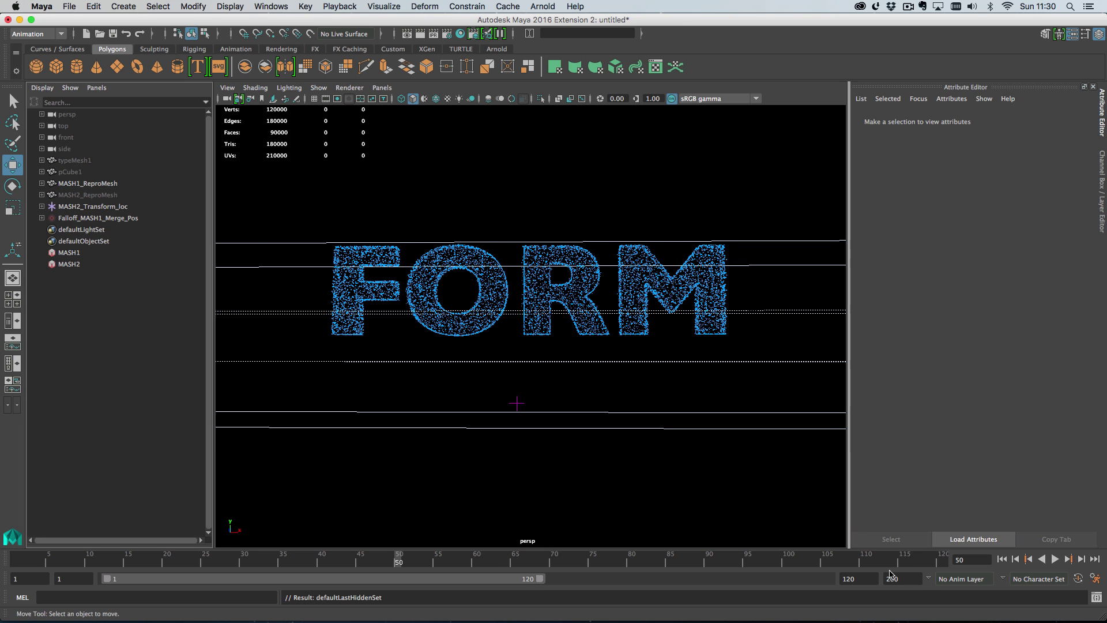
Step: Replay to frame 68, then select MASH1 and show its addable nodes
click(1001, 559)
click(1055, 559)
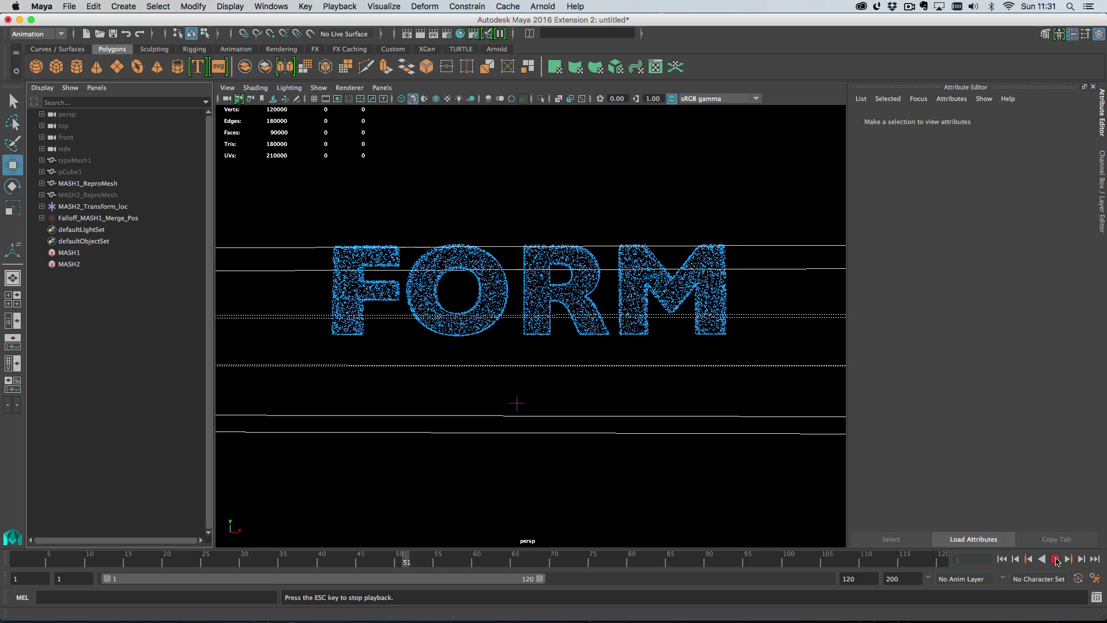
click(1056, 558)
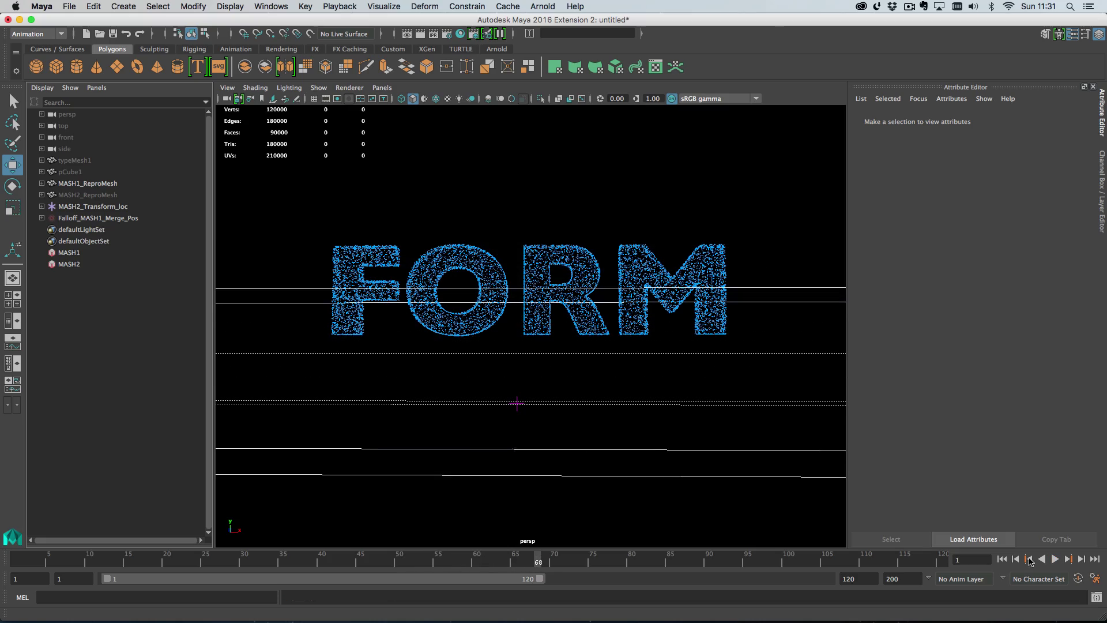
alt+drag(598, 408, 559, 396)
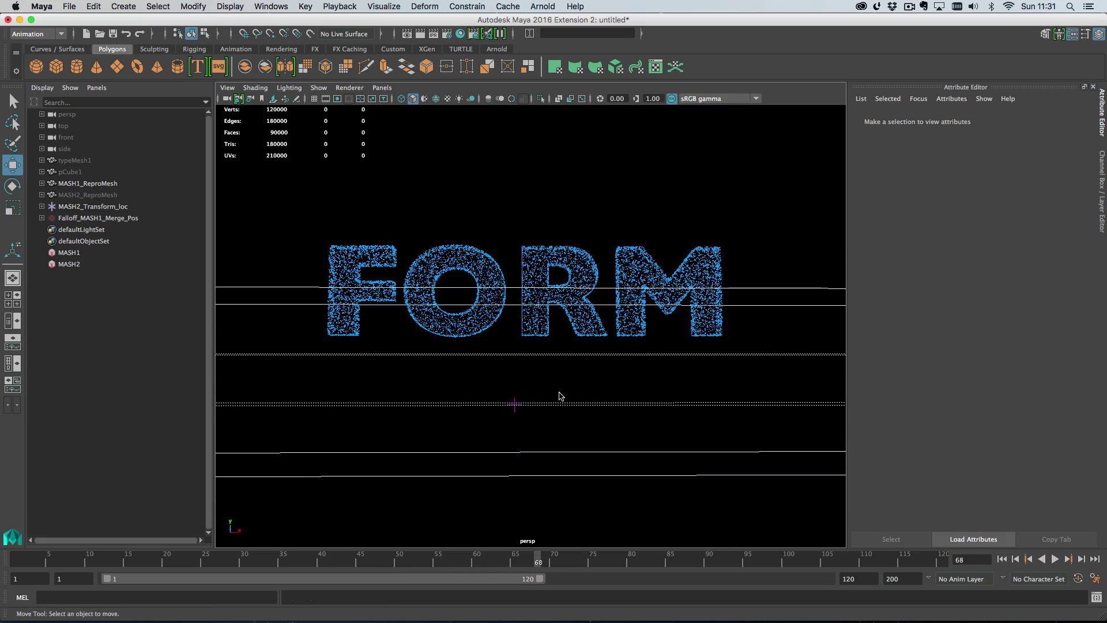
click(86, 254)
click(872, 121)
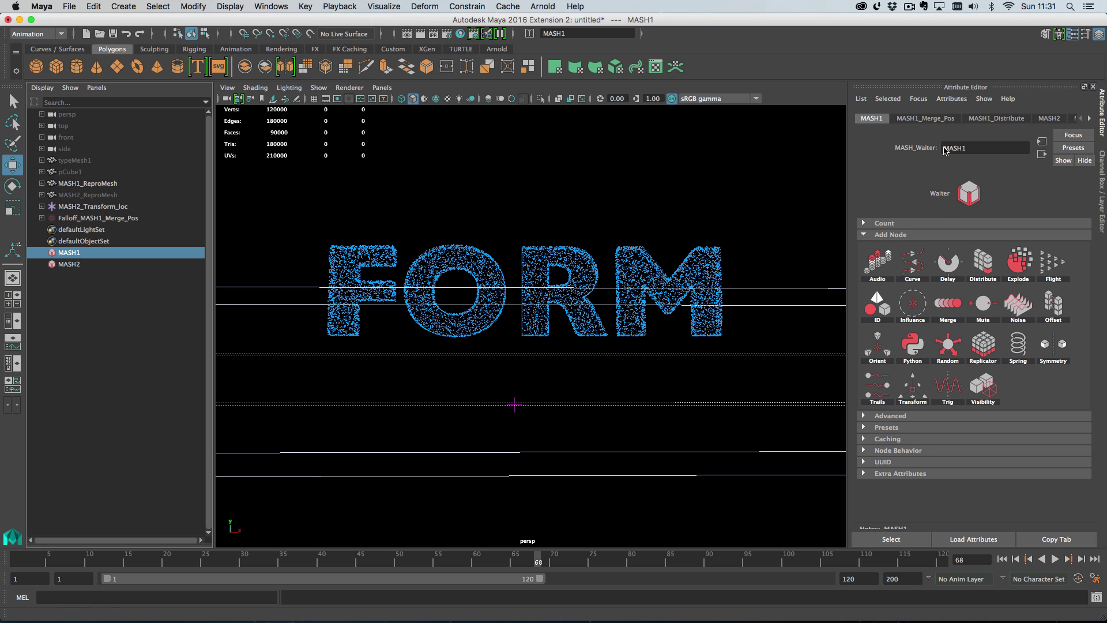
Step: Add MASH1_Spring_Pos (Damping 0.2, Stiffness 0.2) and replay the springier FORM assembly
click(1031, 341)
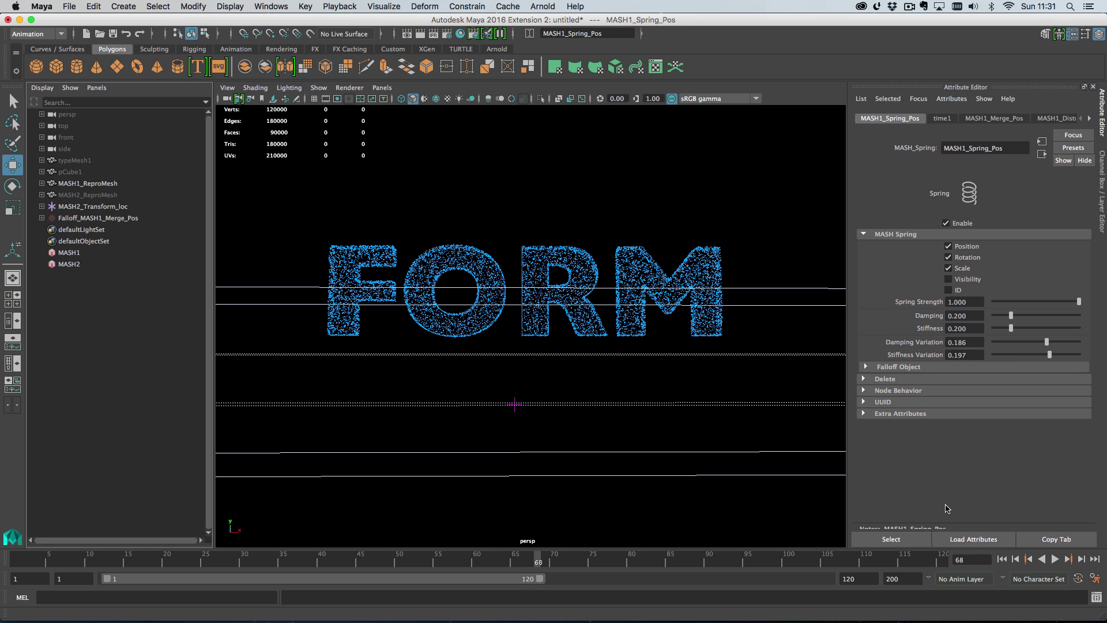
click(1001, 558)
click(1054, 558)
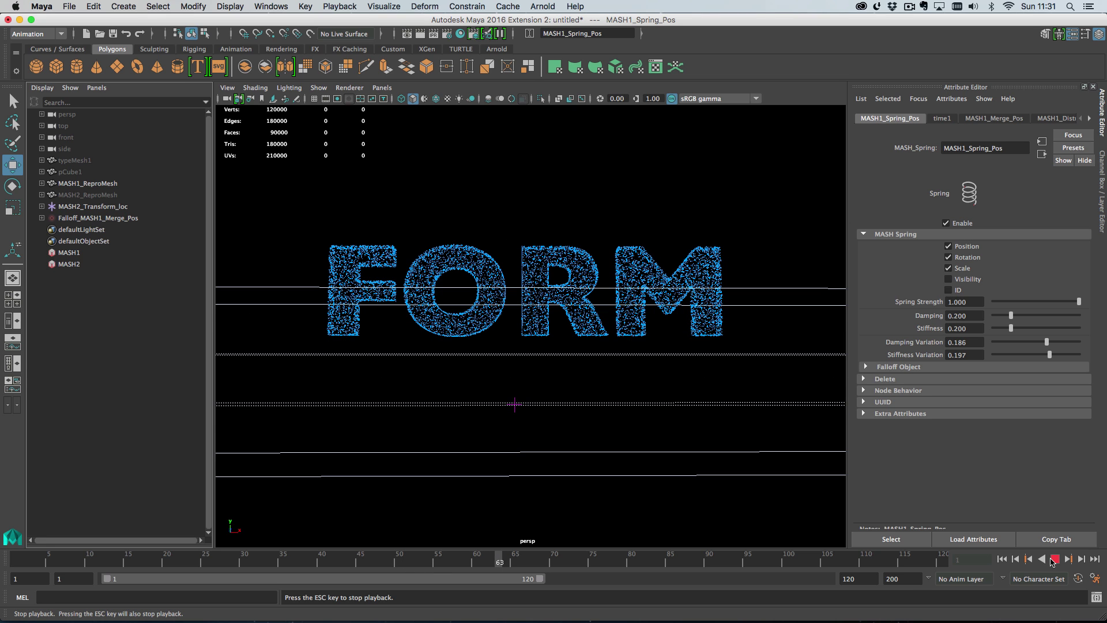
click(1054, 558)
click(1001, 559)
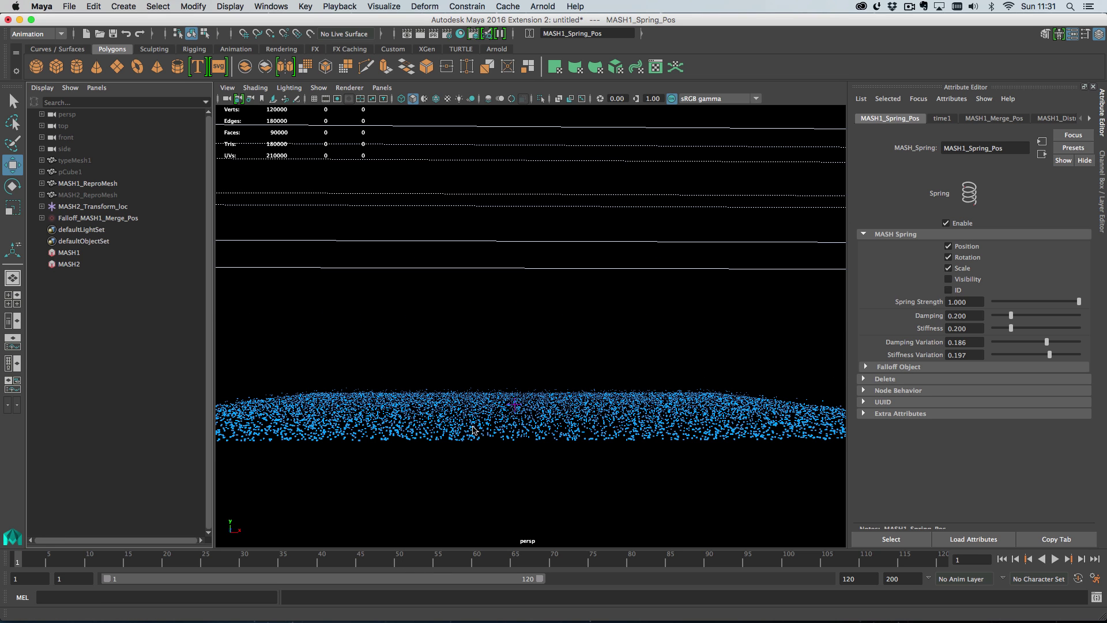
alt+drag(473, 429, 415, 395)
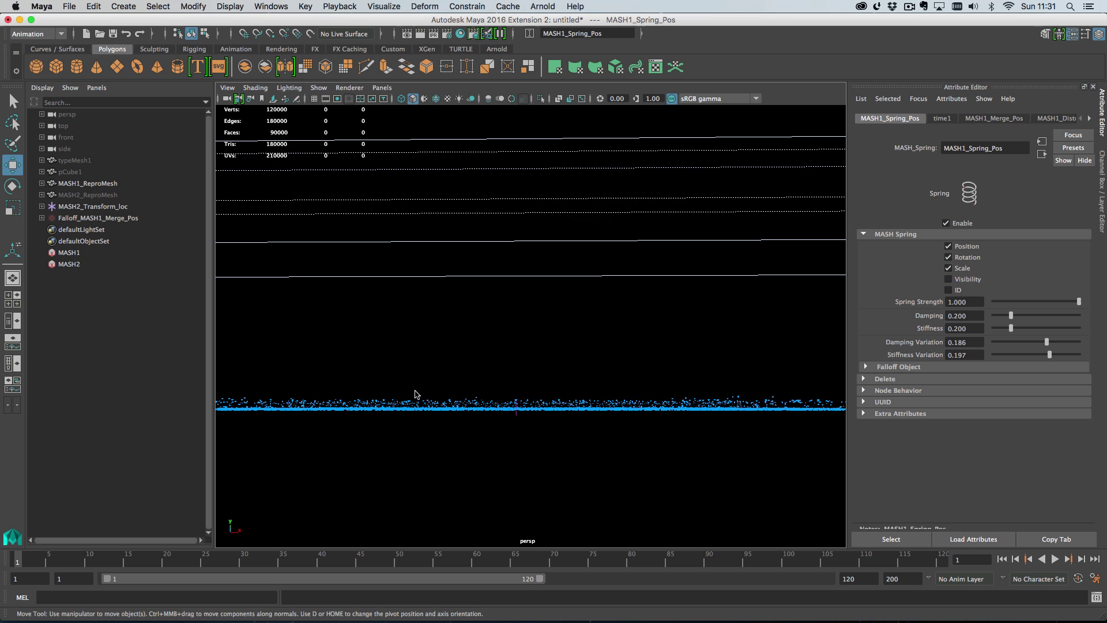
Step: At frame 10, raise Falloff_MASH1_Merge_Pos above the points and key its Translate Y
click(133, 217)
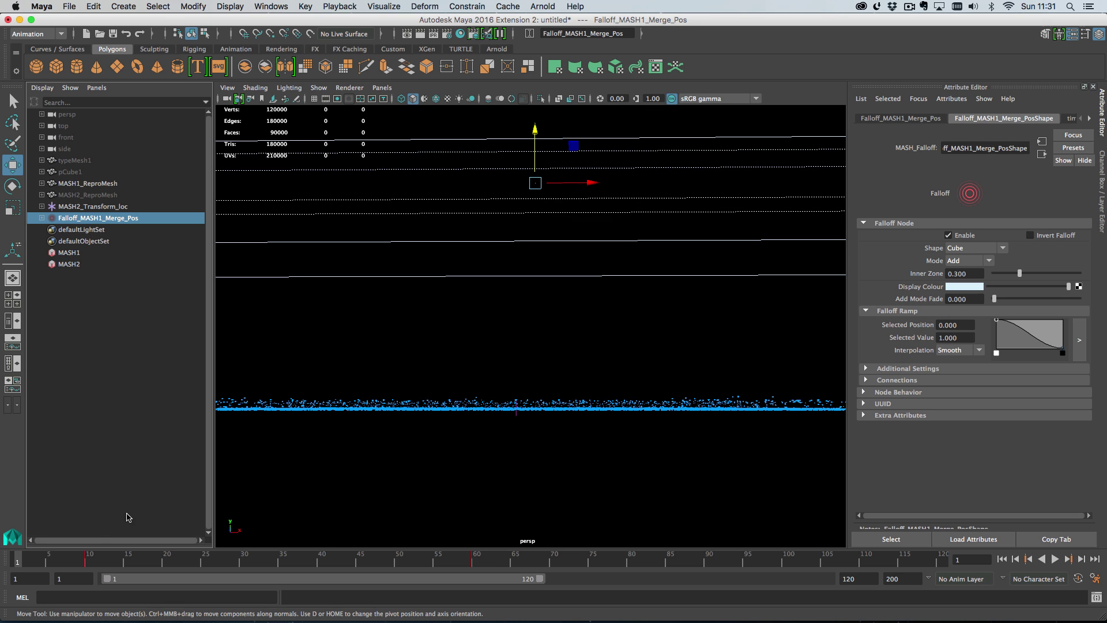
click(91, 557)
drag(535, 129, 538, 95)
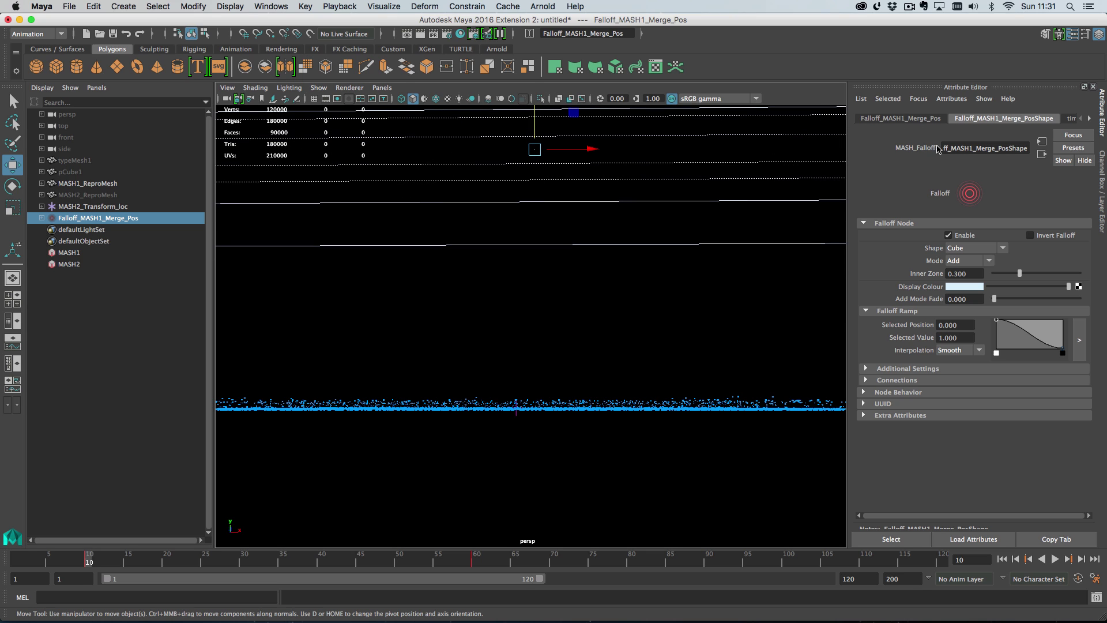
click(923, 124)
right_click(1004, 194)
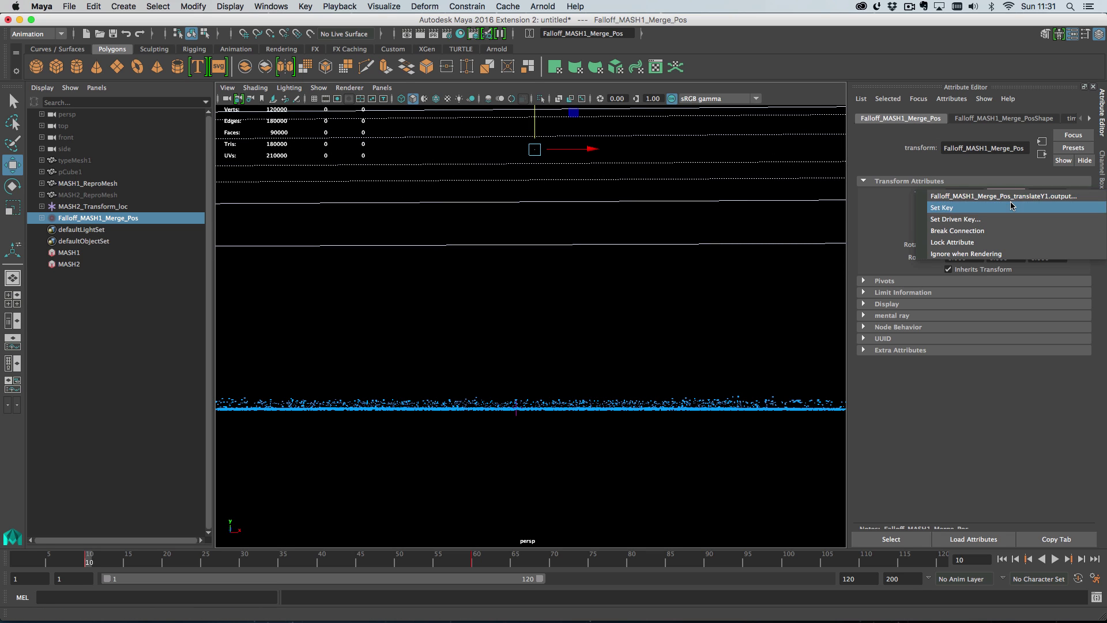
click(1006, 208)
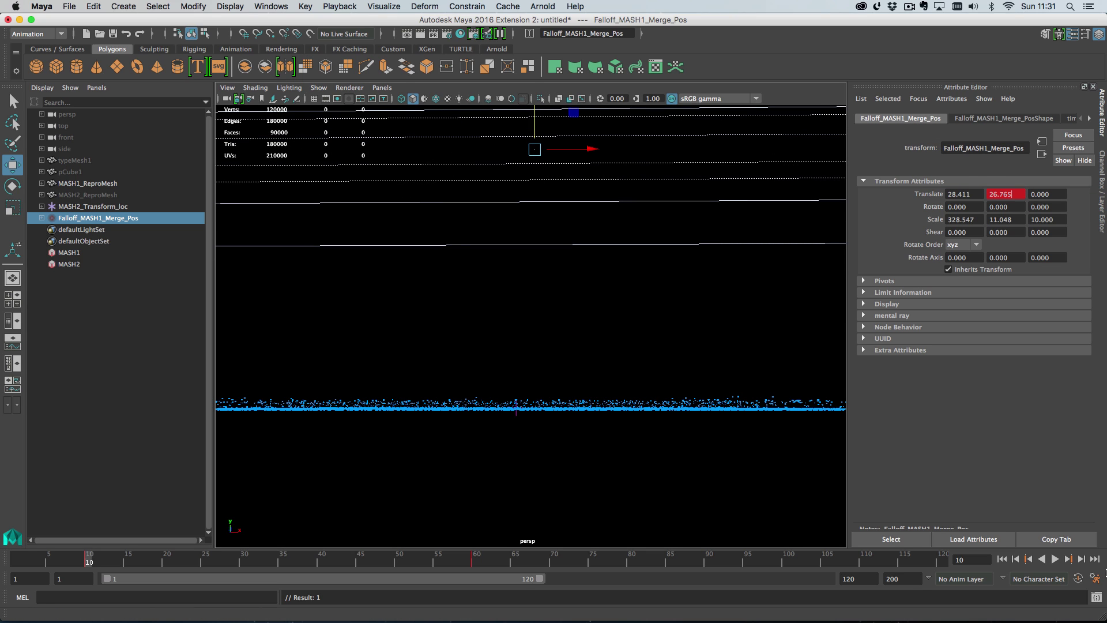
click(1001, 559)
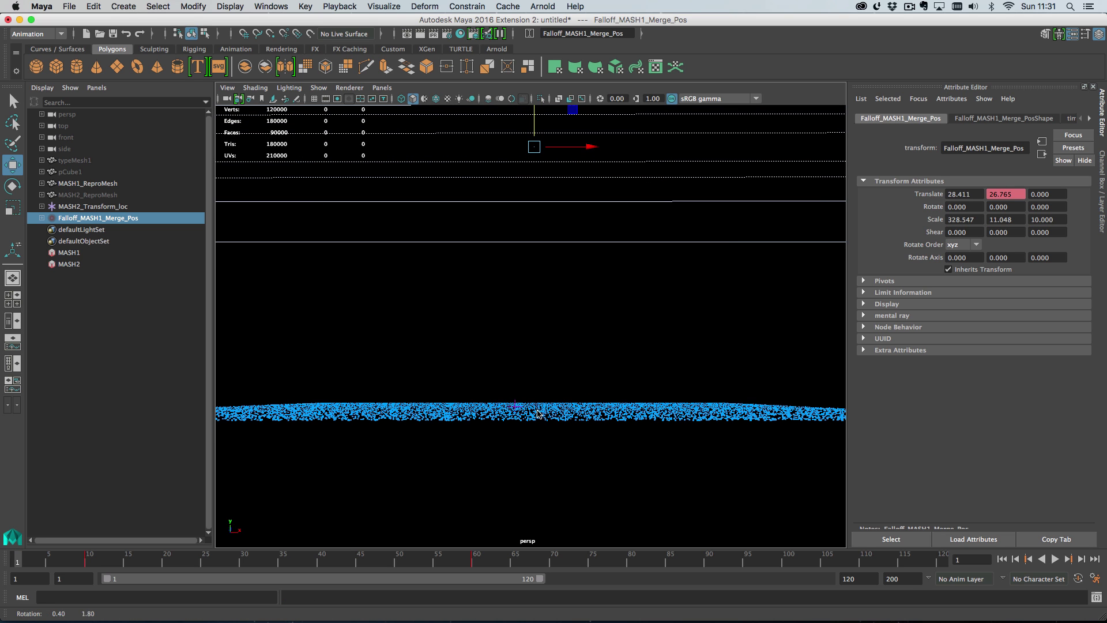
alt+drag(553, 410, 606, 404)
Step: Unhide the typeMesh1 FORM text with Shift+H
click(383, 88)
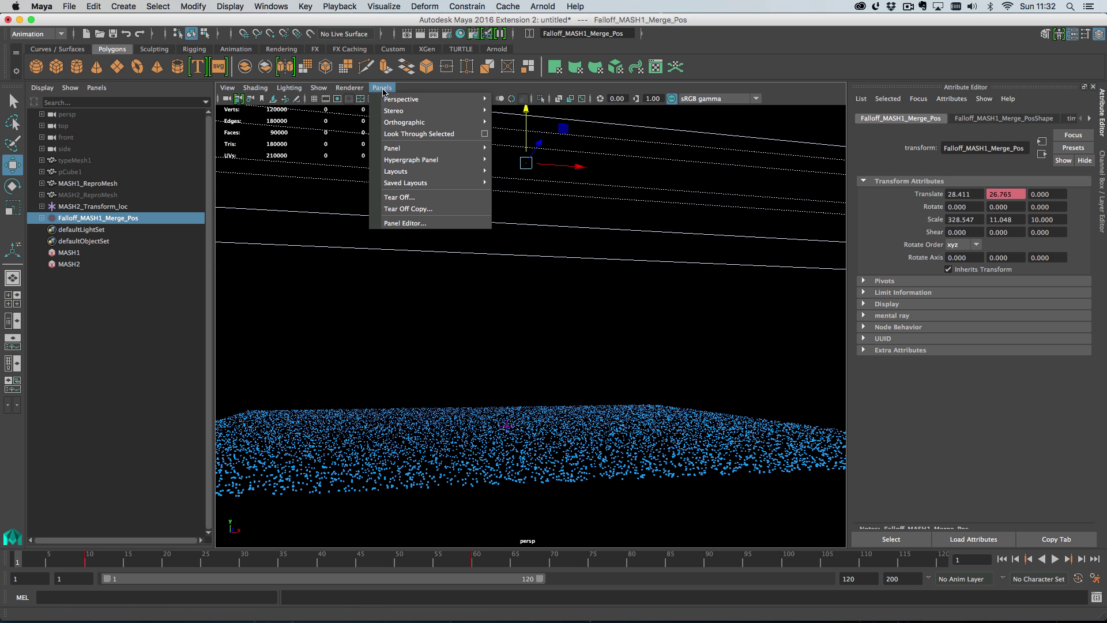
click(383, 88)
click(148, 161)
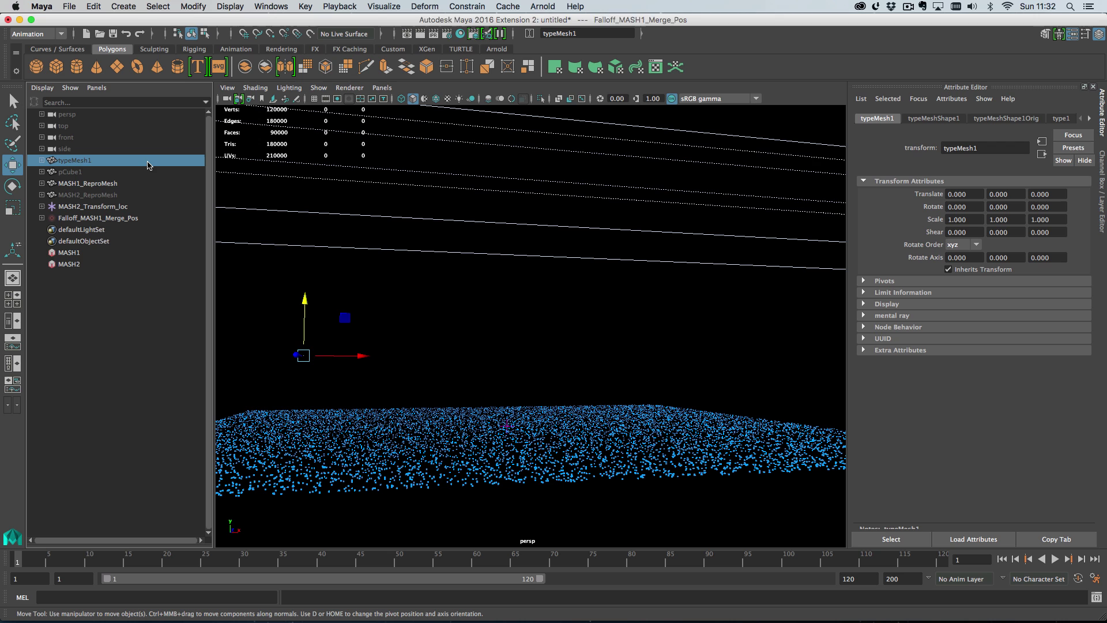
key(shift+h)
Step: Create a new perspective camera, persp1, with Camera and Aim controls
click(382, 88)
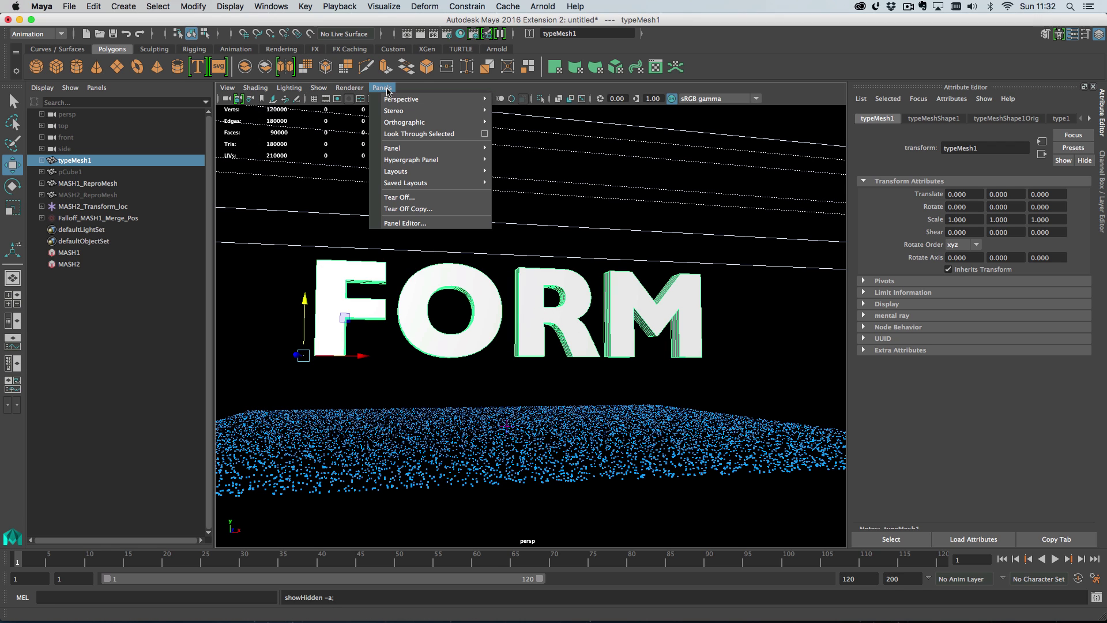
mouse_move(481, 110)
click(527, 108)
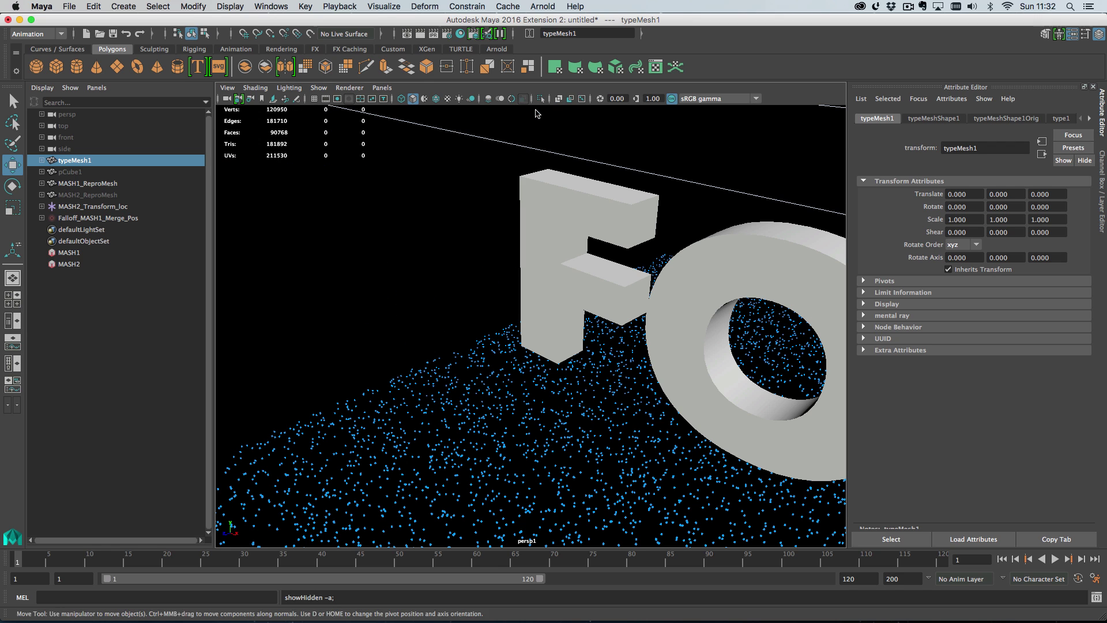
click(909, 119)
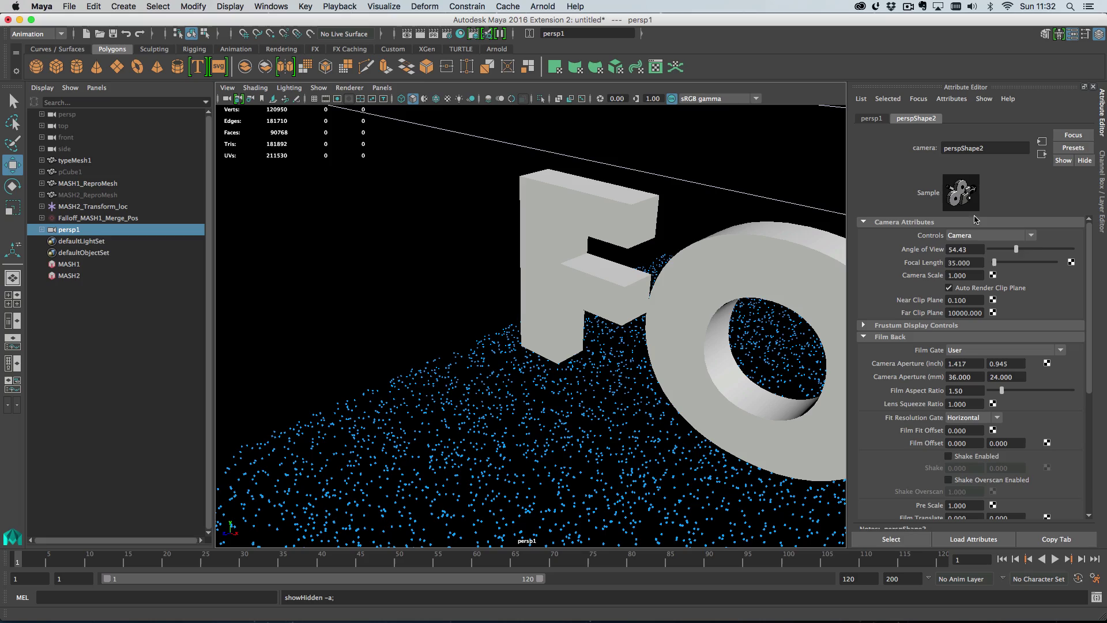
click(980, 235)
click(974, 250)
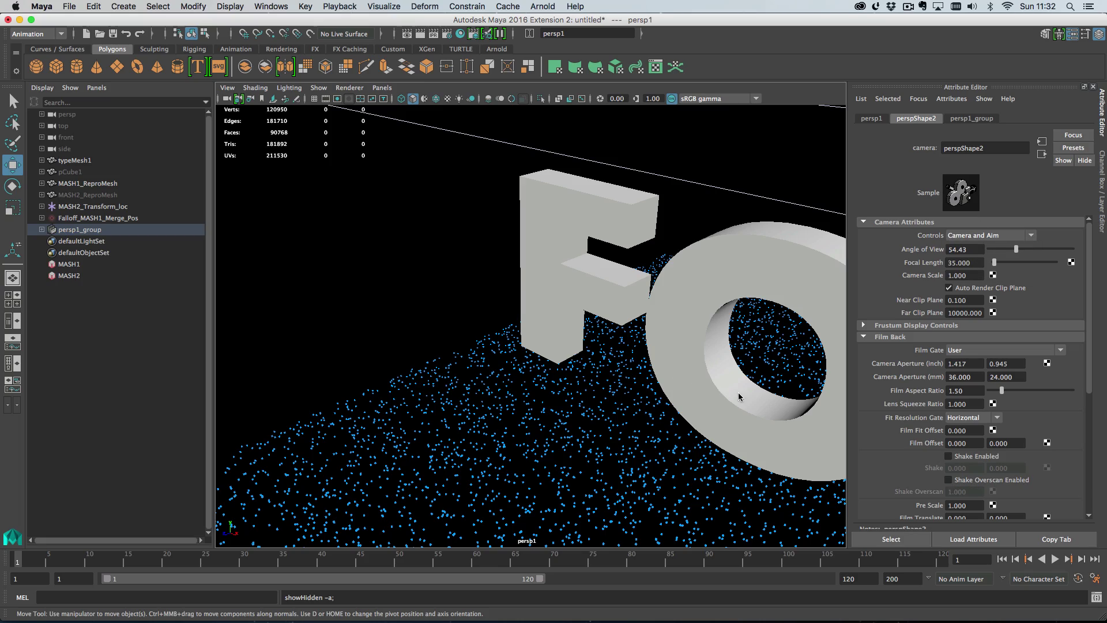
Step: Lower the persp1_aim locator toward the FORM letters
scroll(664, 385, down, 3)
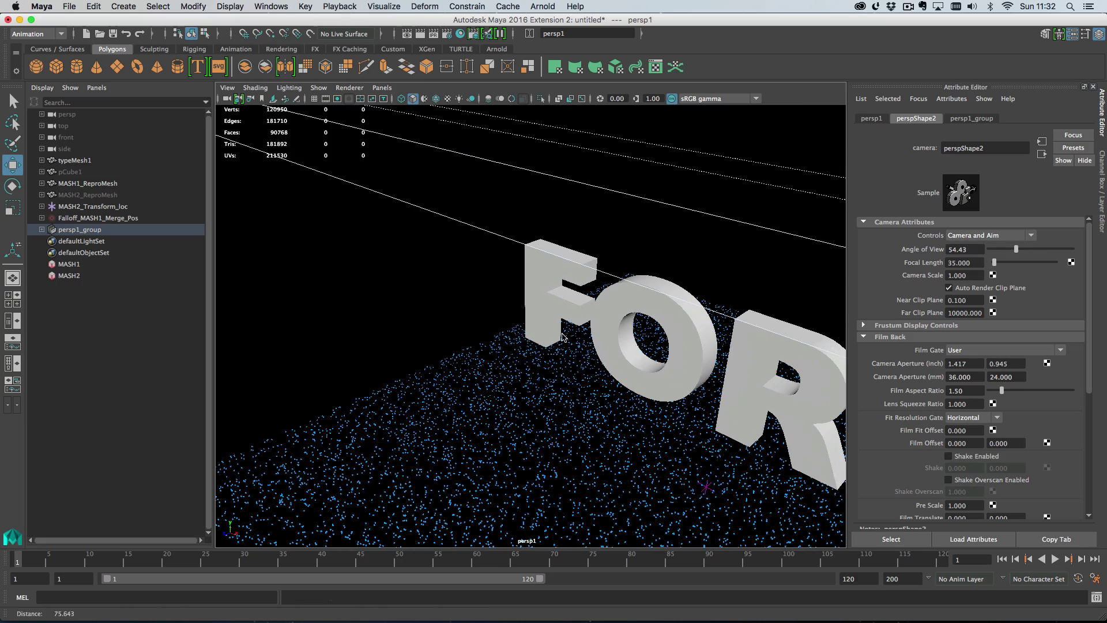
alt+drag(631, 351, 447, 331)
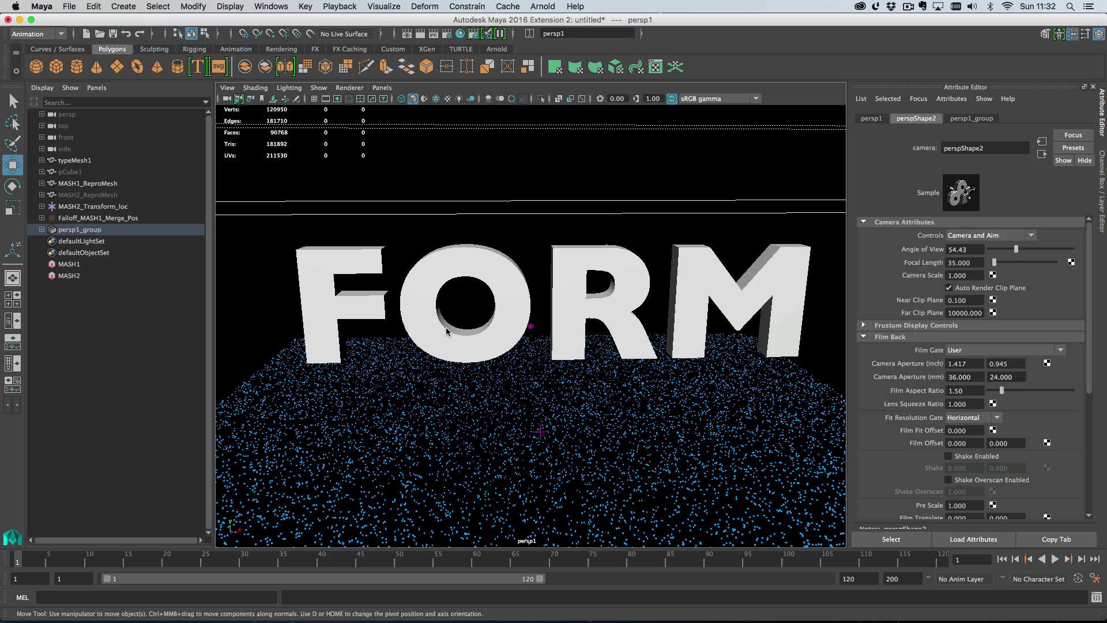
click(42, 229)
click(81, 252)
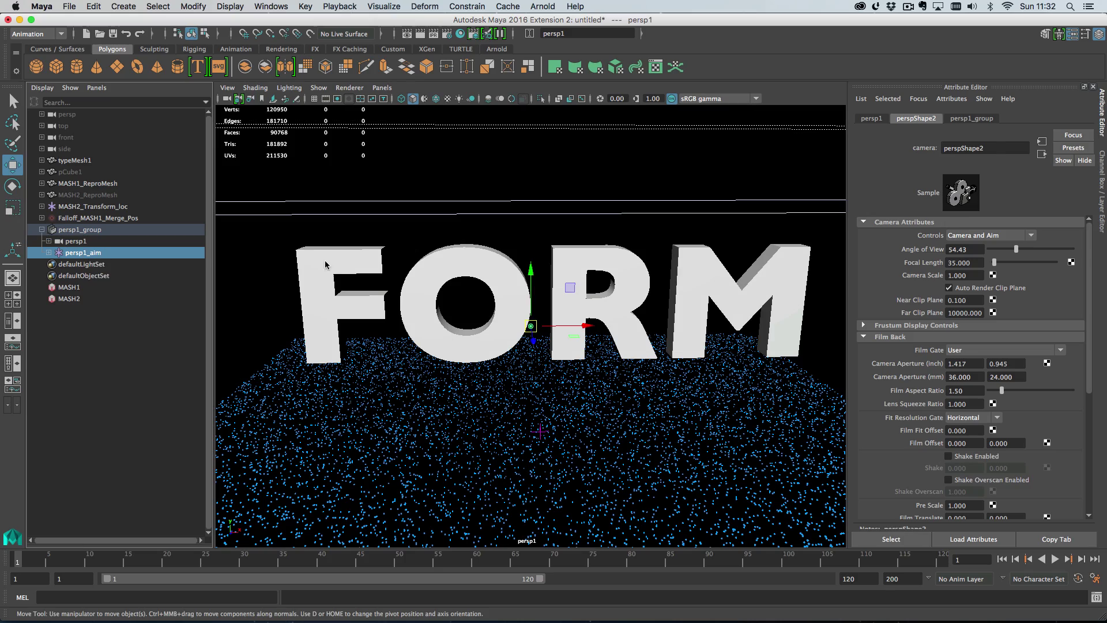
drag(531, 294, 531, 351)
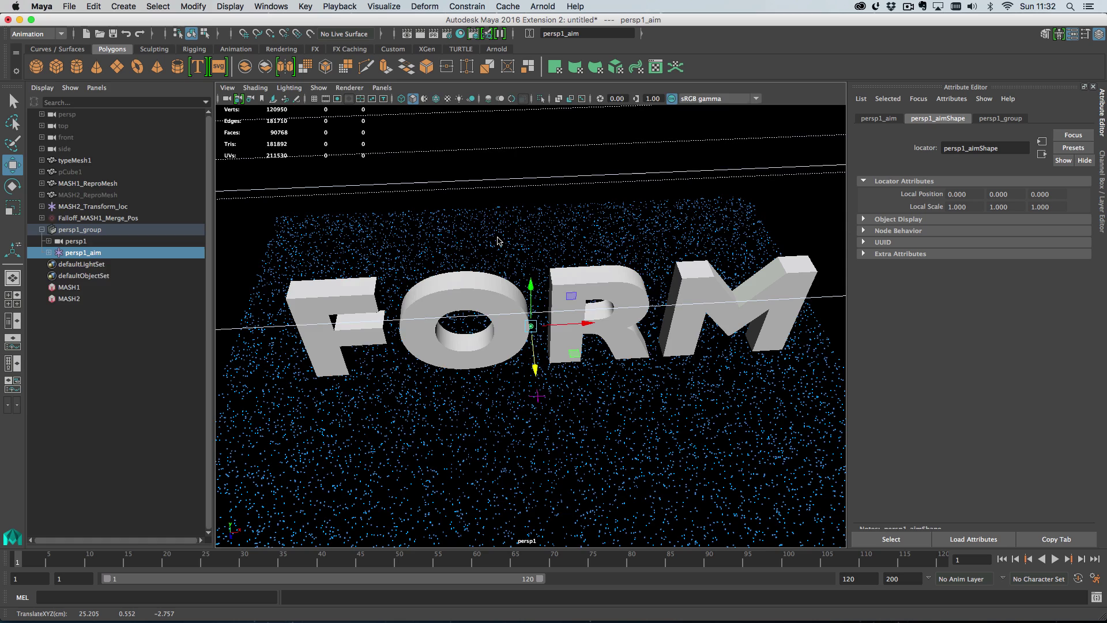
Step: Switch to the four-view layout and move persp1_aim in the top view
key(space)
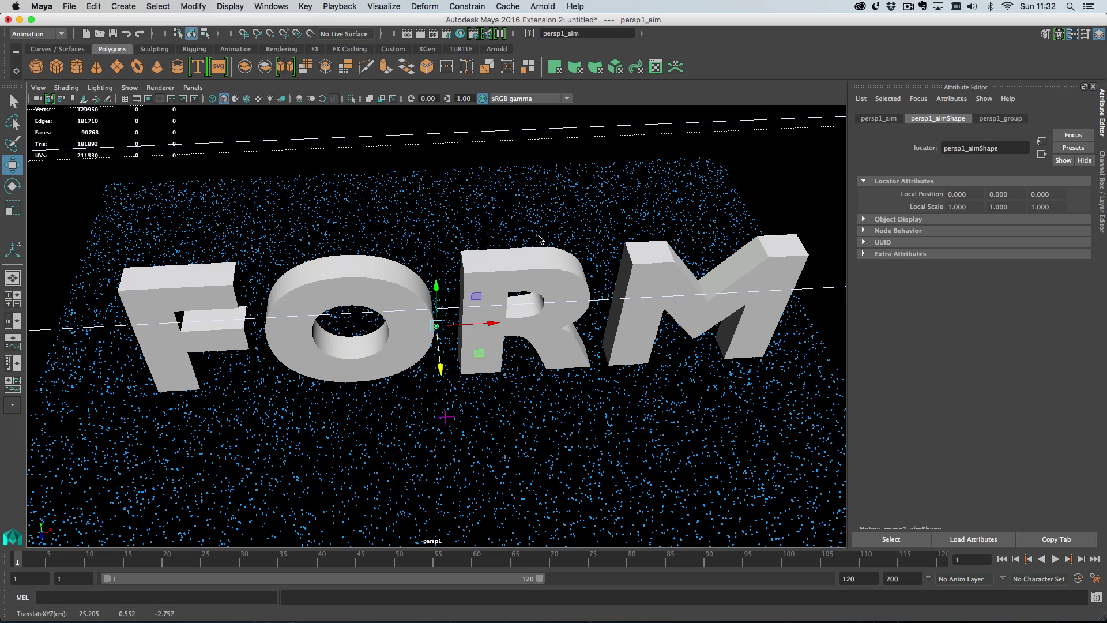
click(10, 300)
scroll(340, 246, down, 6)
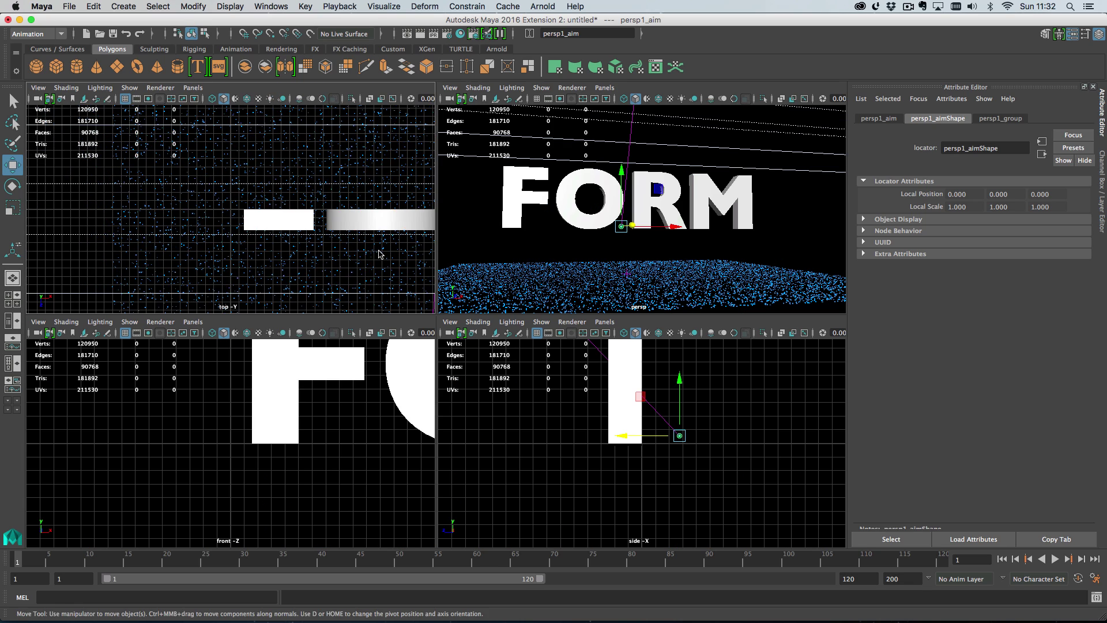
drag(281, 185, 287, 205)
Step: Look through persp1 and raise persp1_aim until the camera frames FORM
click(607, 91)
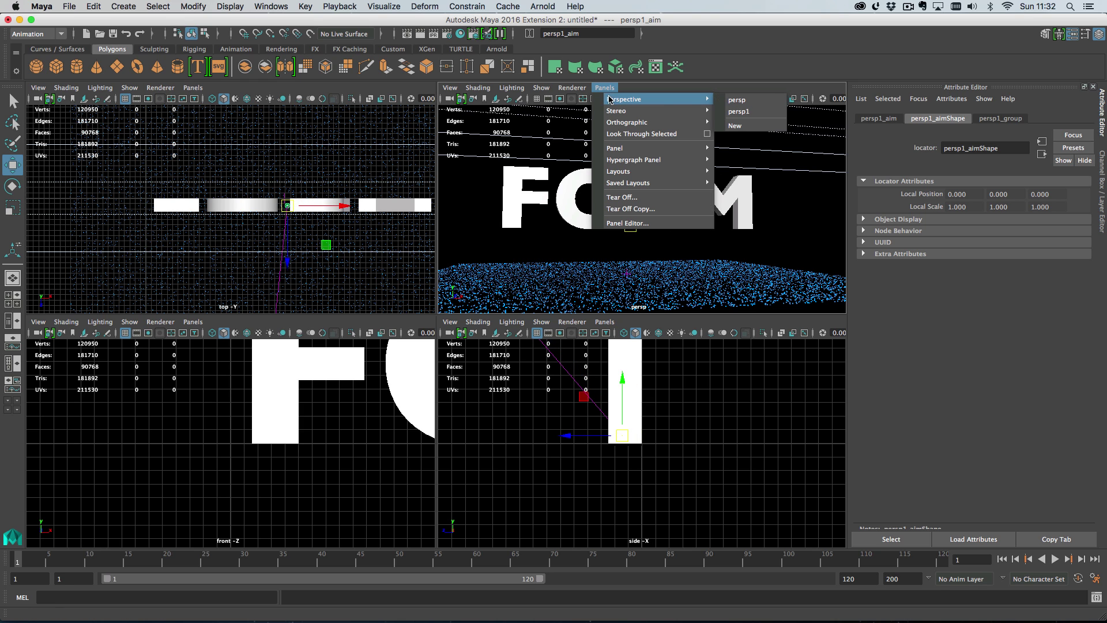
mouse_move(707, 100)
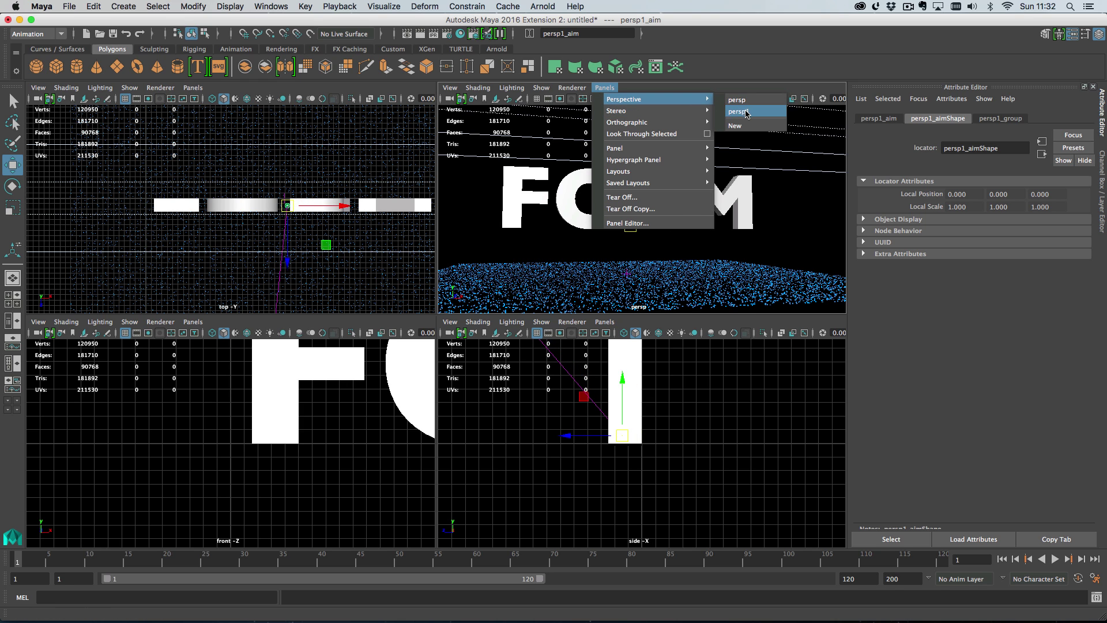
click(738, 111)
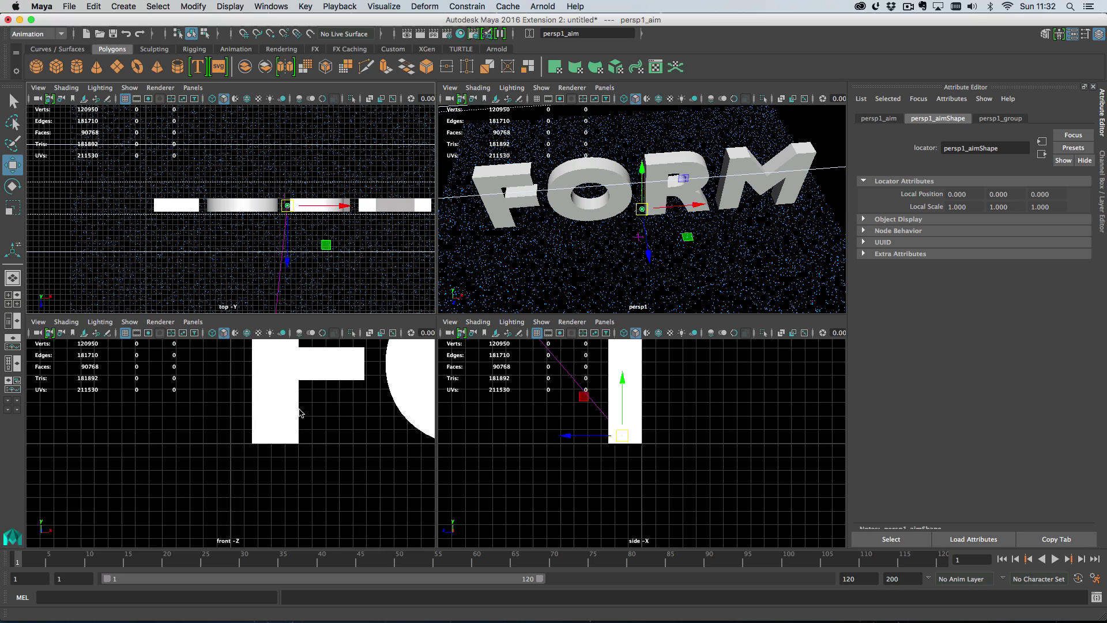
scroll(300, 411, down, 5)
drag(266, 381, 266, 341)
alt+drag(635, 243, 650, 186)
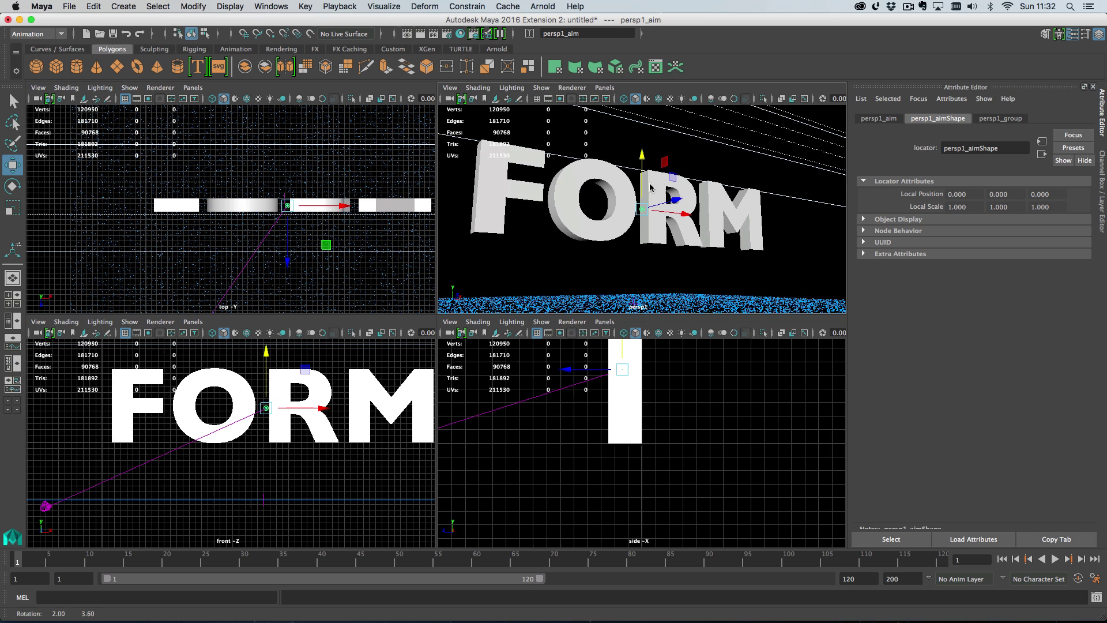
click(893, 118)
click(1003, 118)
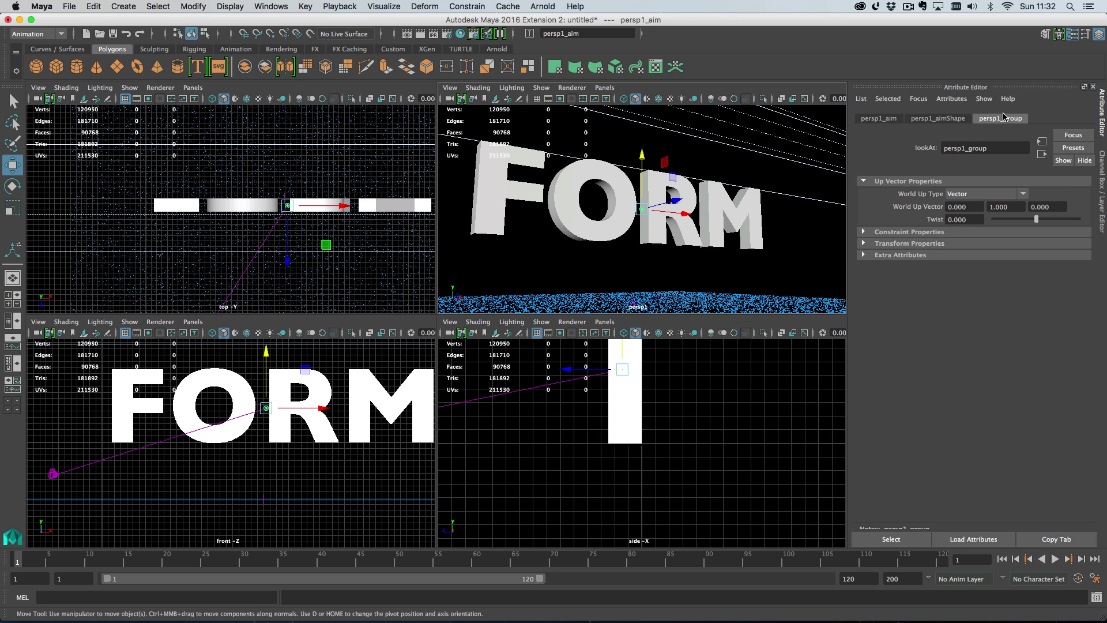
Step: Give persp1 a Focal Length of 24 in the Persp/Outliner layout
click(8, 324)
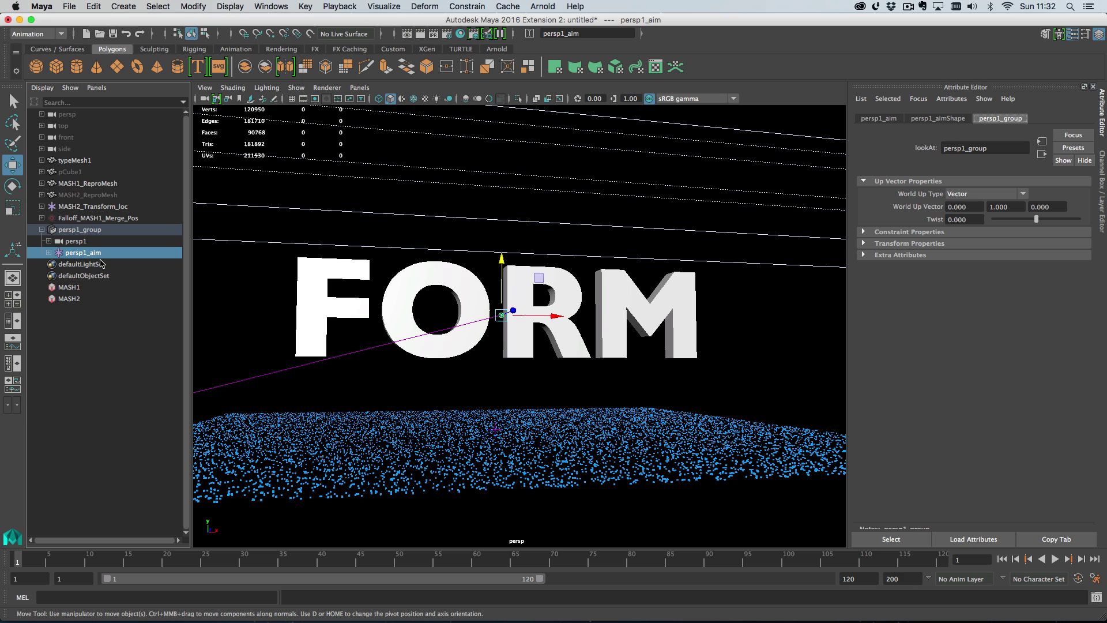
click(75, 241)
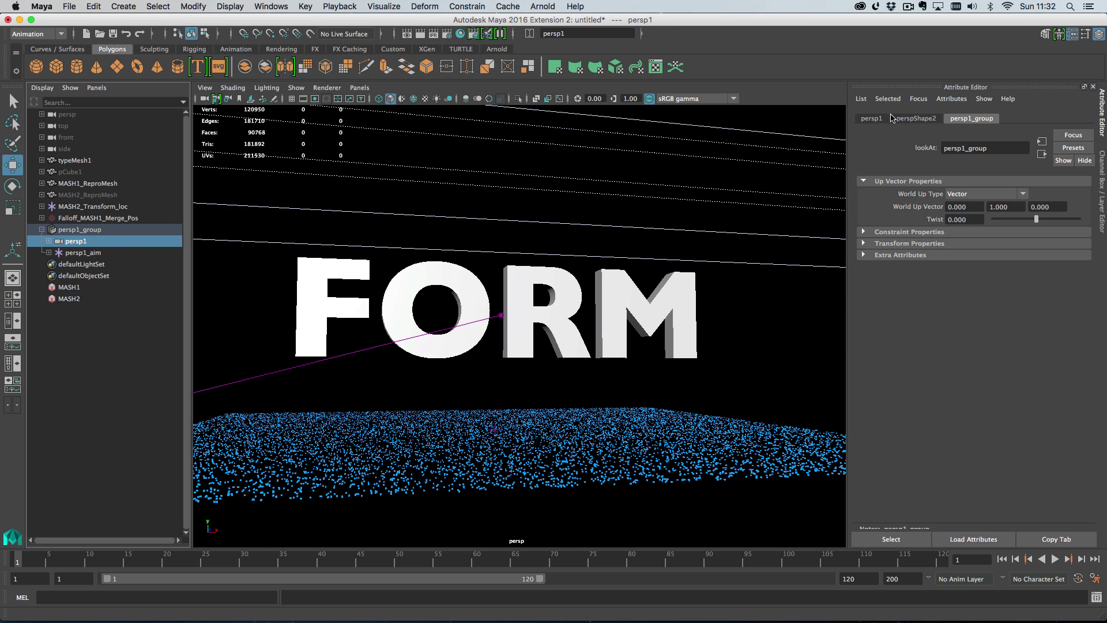
click(930, 261)
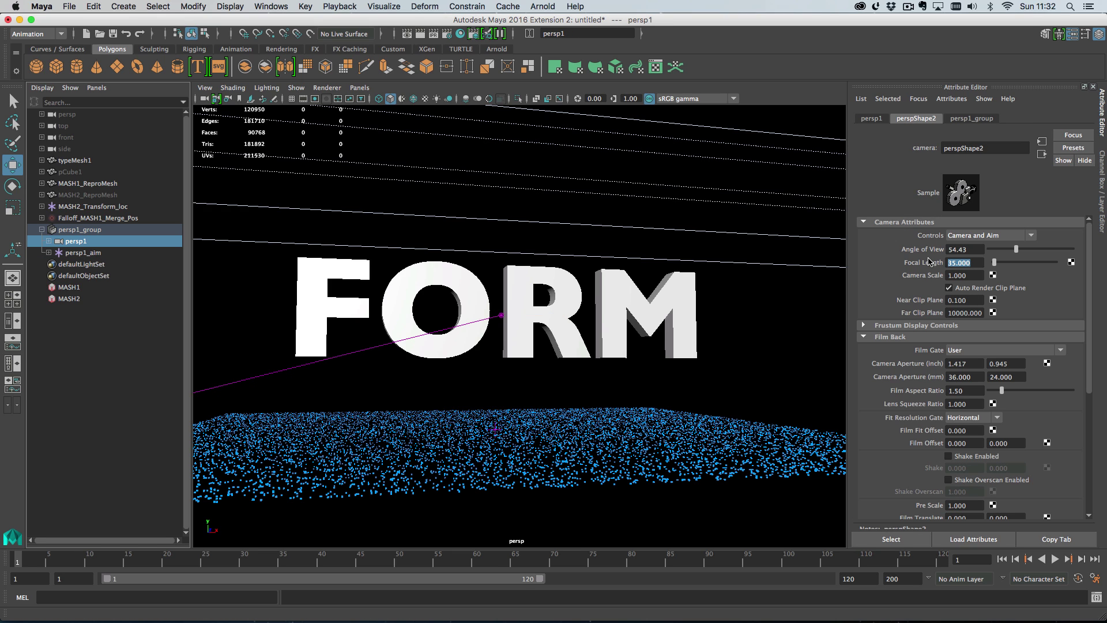
text(24)
key(Return)
Step: Look through persp1, tumble closer to FORM, and shift persp1_aim along X
click(359, 88)
mouse_move(404, 96)
click(499, 115)
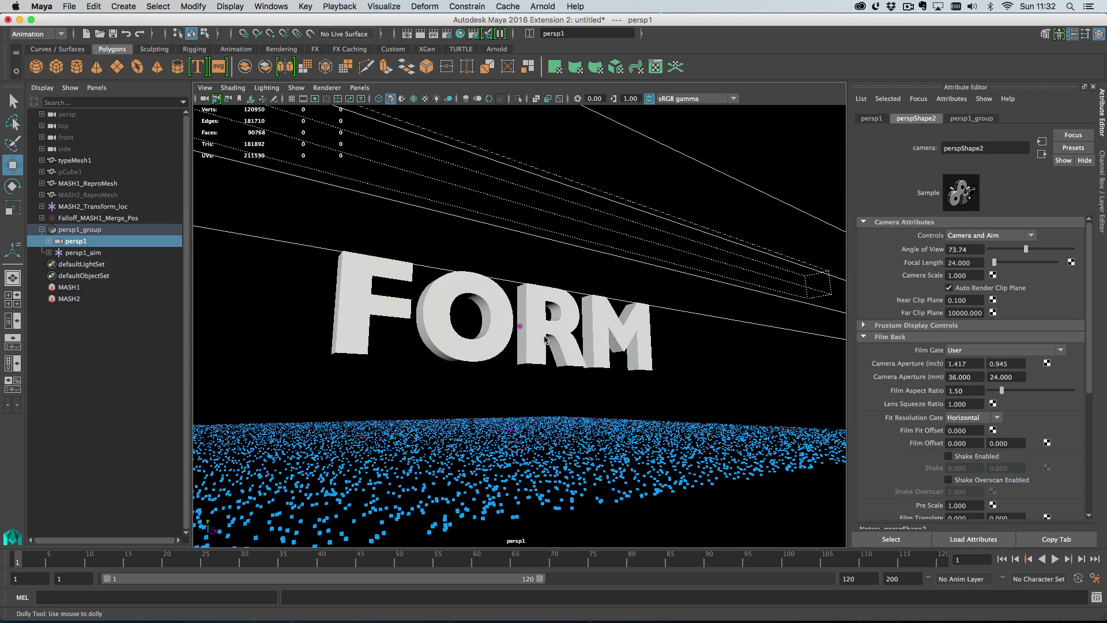
alt+drag(547, 340, 558, 365)
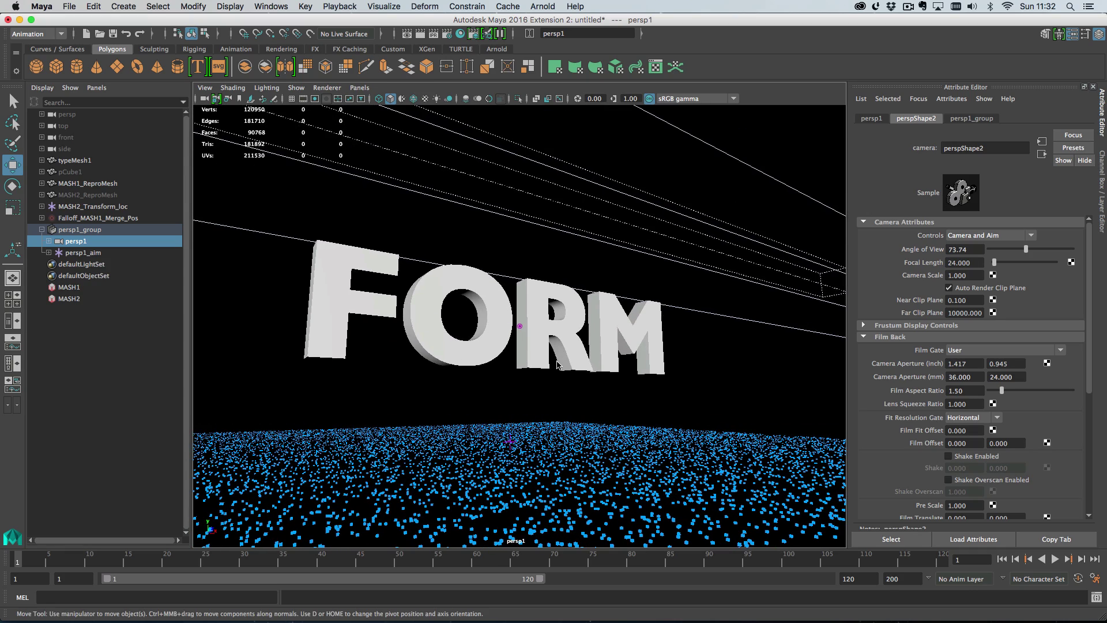
click(519, 328)
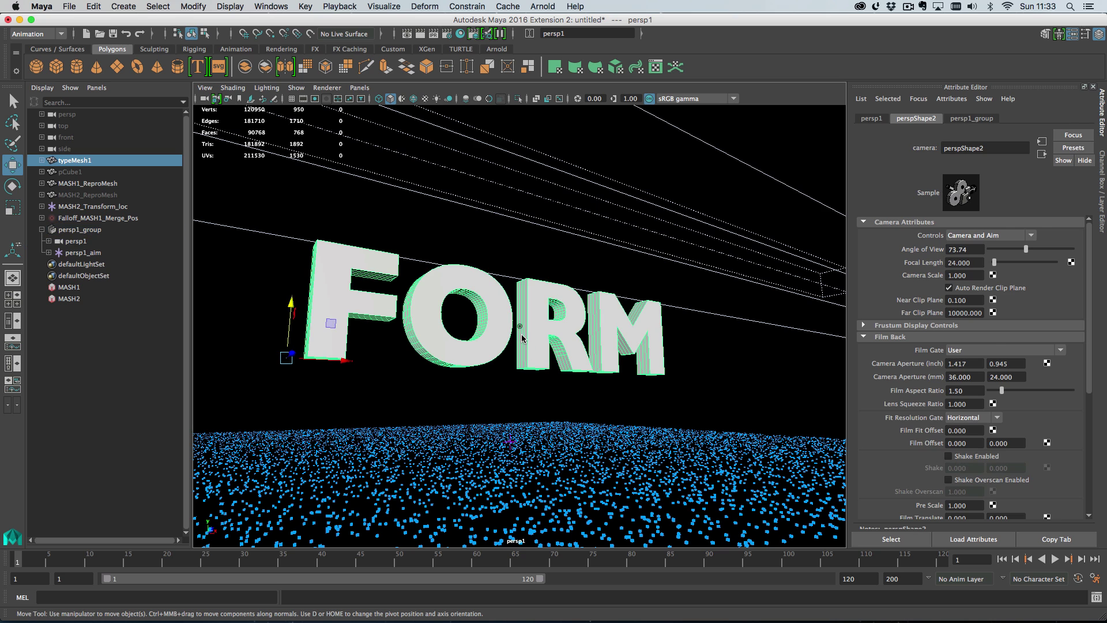
click(111, 241)
click(83, 253)
drag(555, 329, 566, 334)
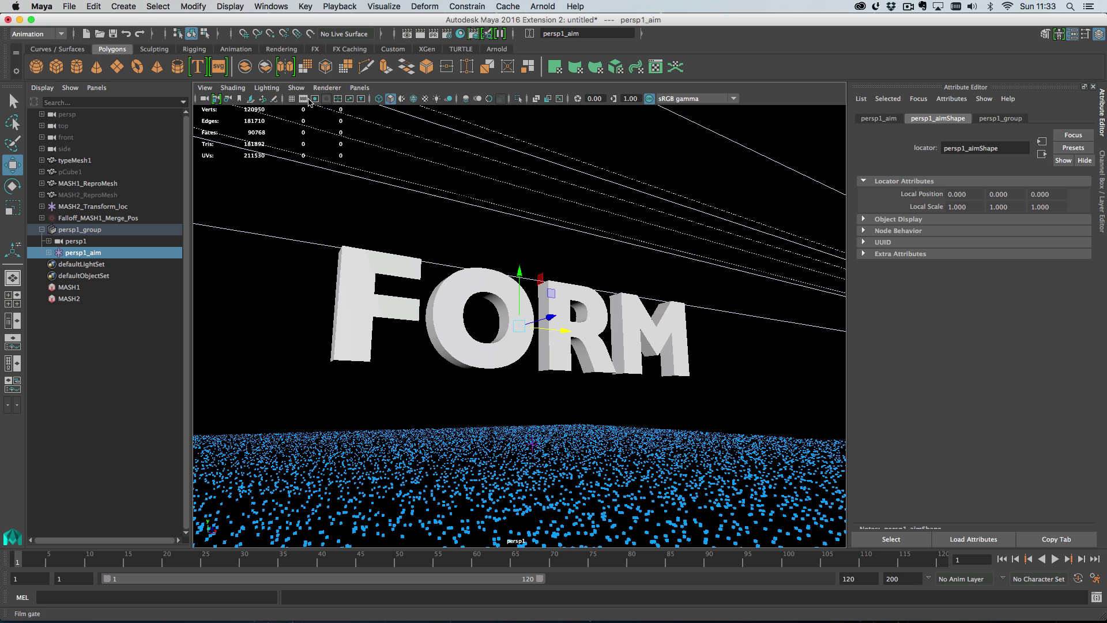
Step: Turn on Film Gate and the 1024 x 576 Resolution Gate in the persp1 view
click(309, 101)
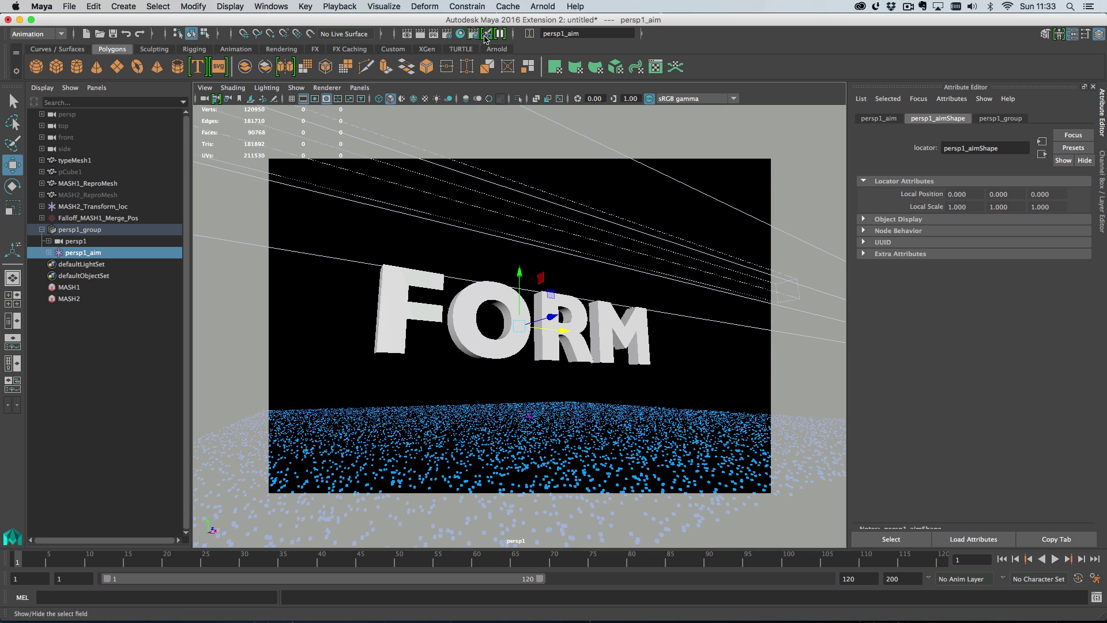
click(447, 34)
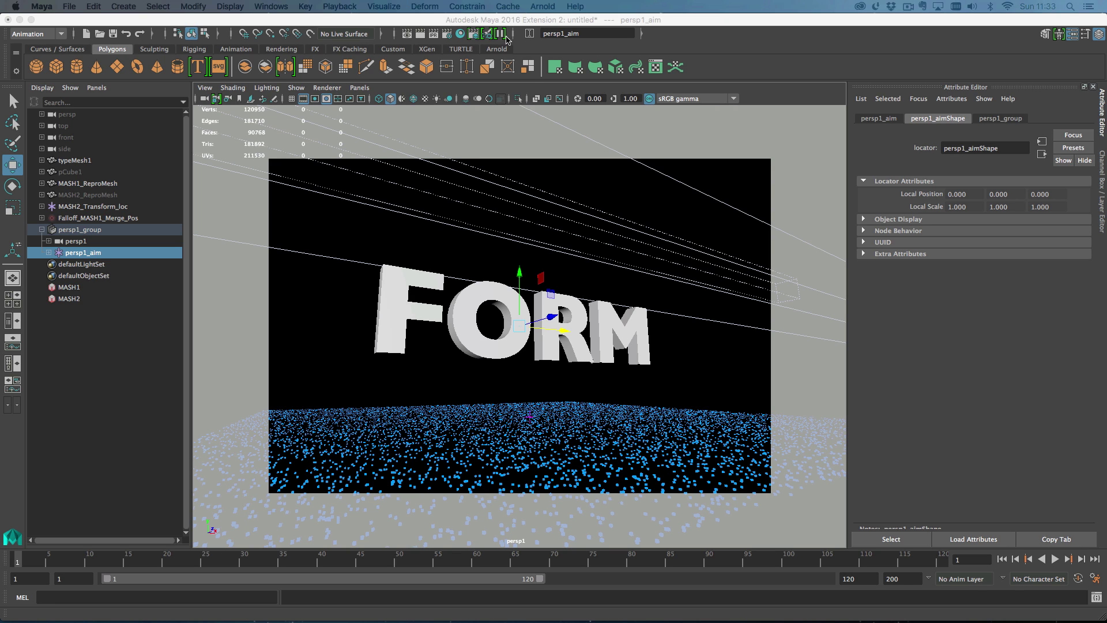
click(314, 99)
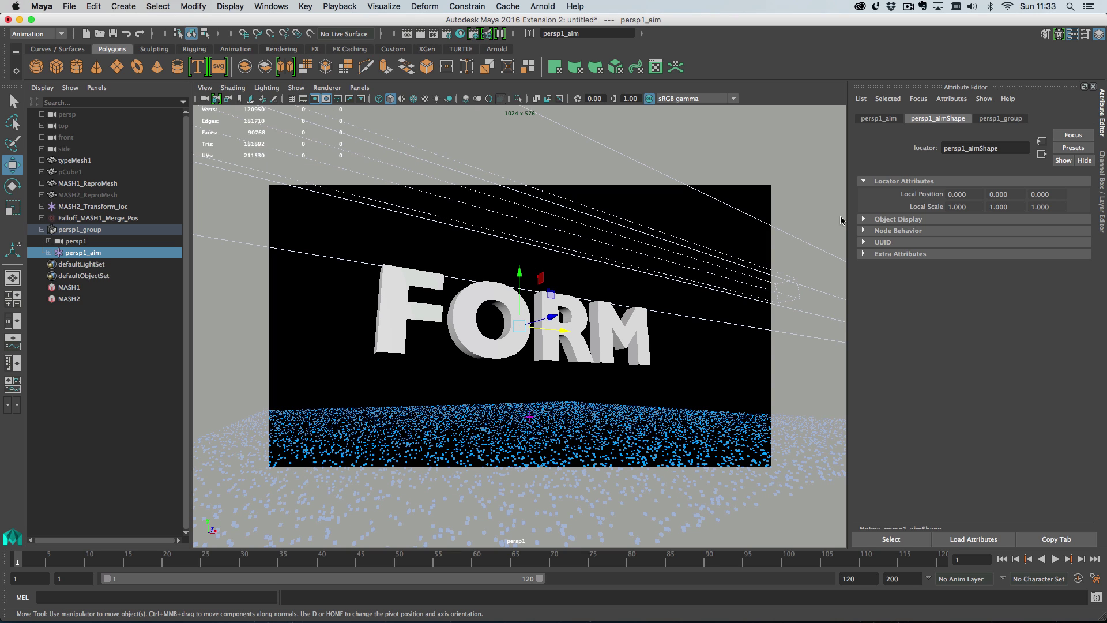
click(881, 118)
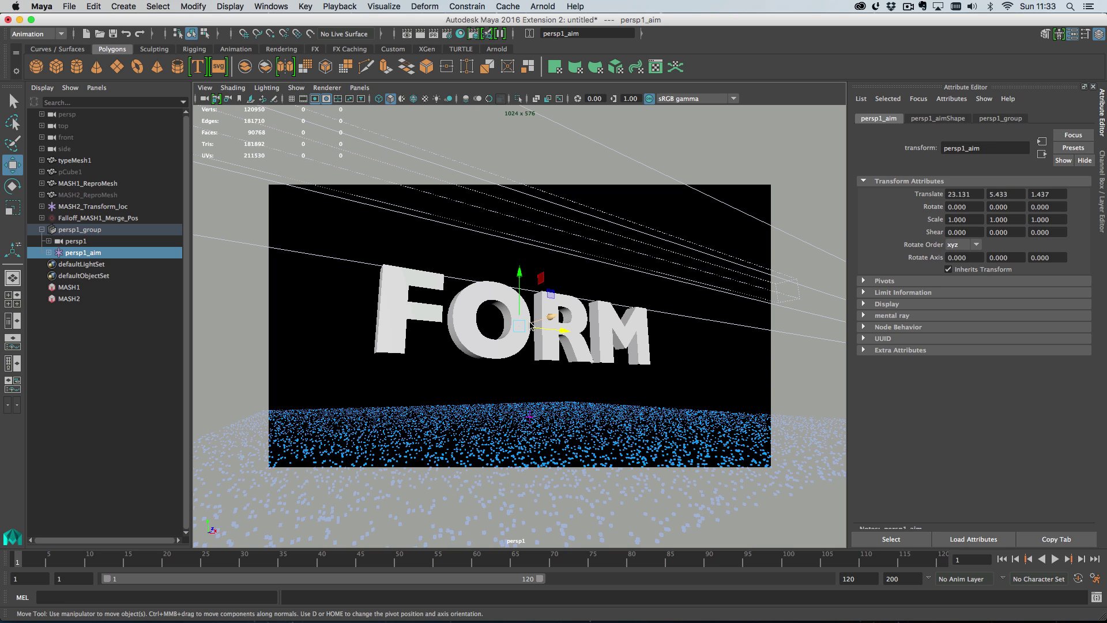
Step: Key persp1's Translate at frame 1 and, after tumbling, again at frame 75
click(103, 242)
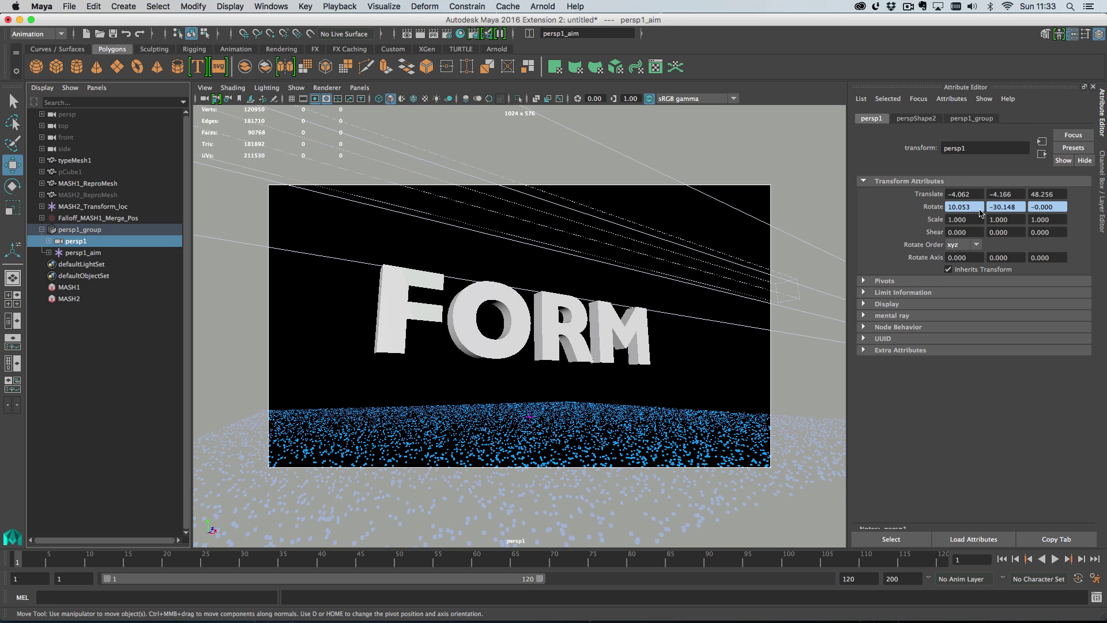
right_click(935, 196)
click(951, 215)
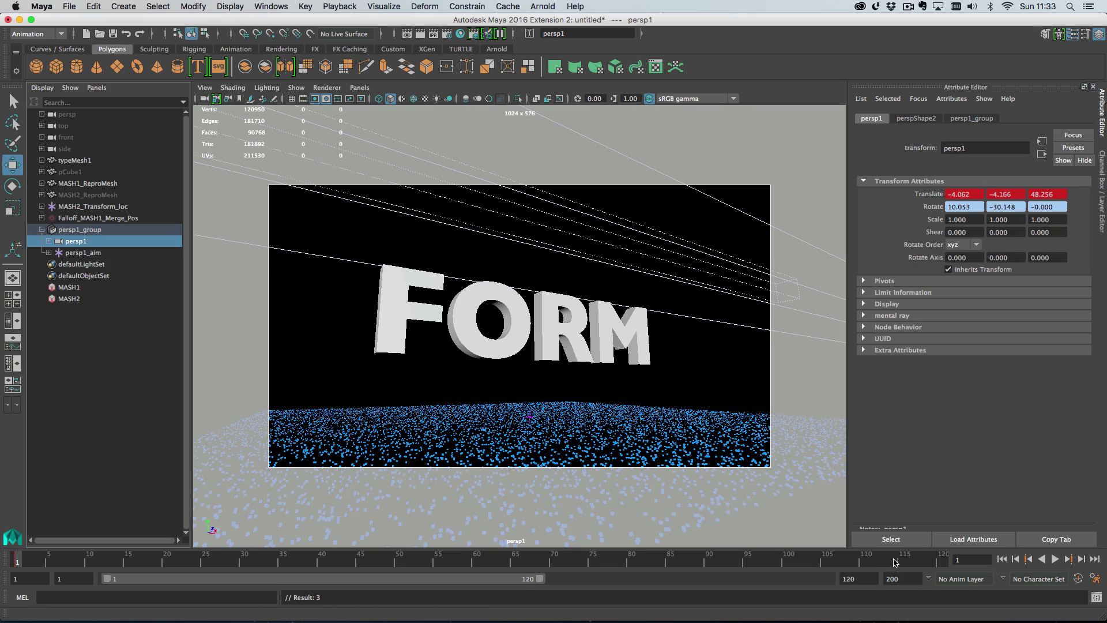
click(588, 565)
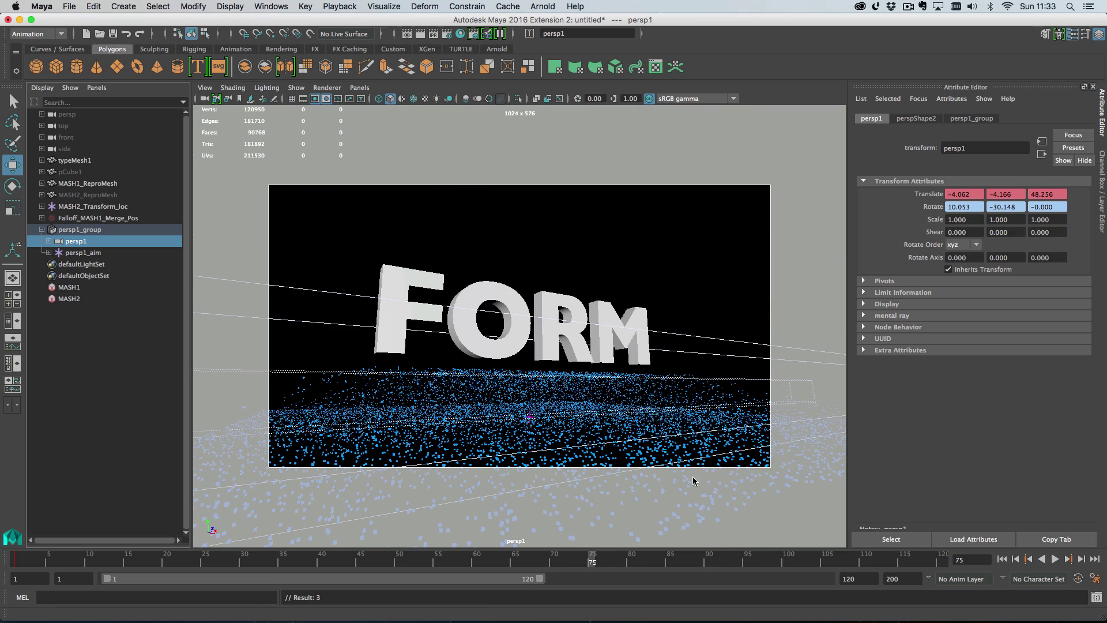
alt+drag(693, 476, 604, 445)
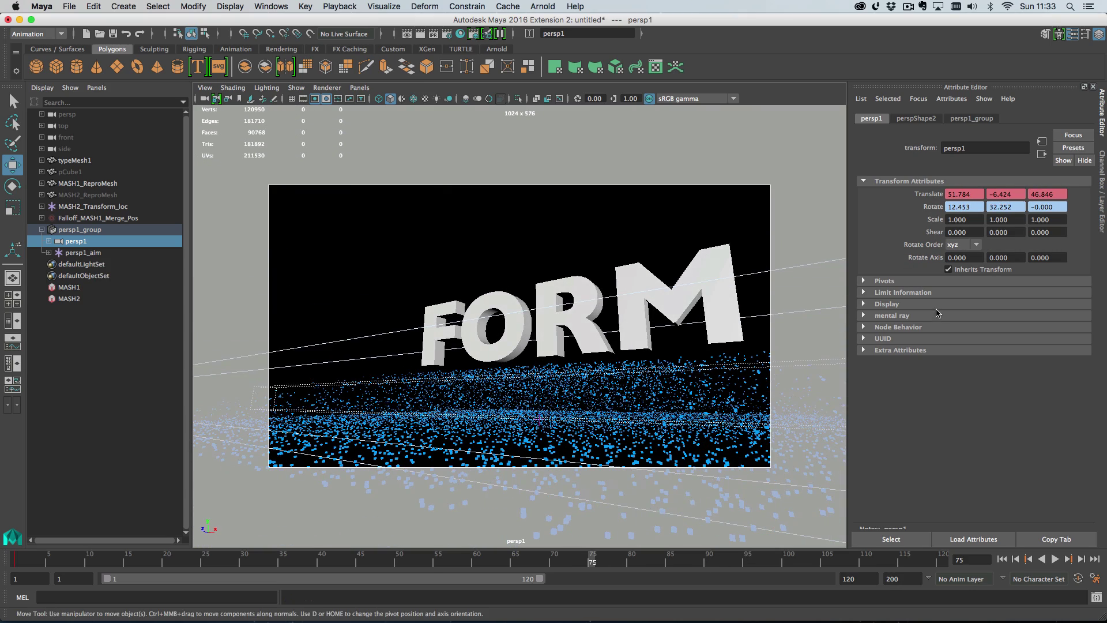
right_click(931, 195)
click(951, 215)
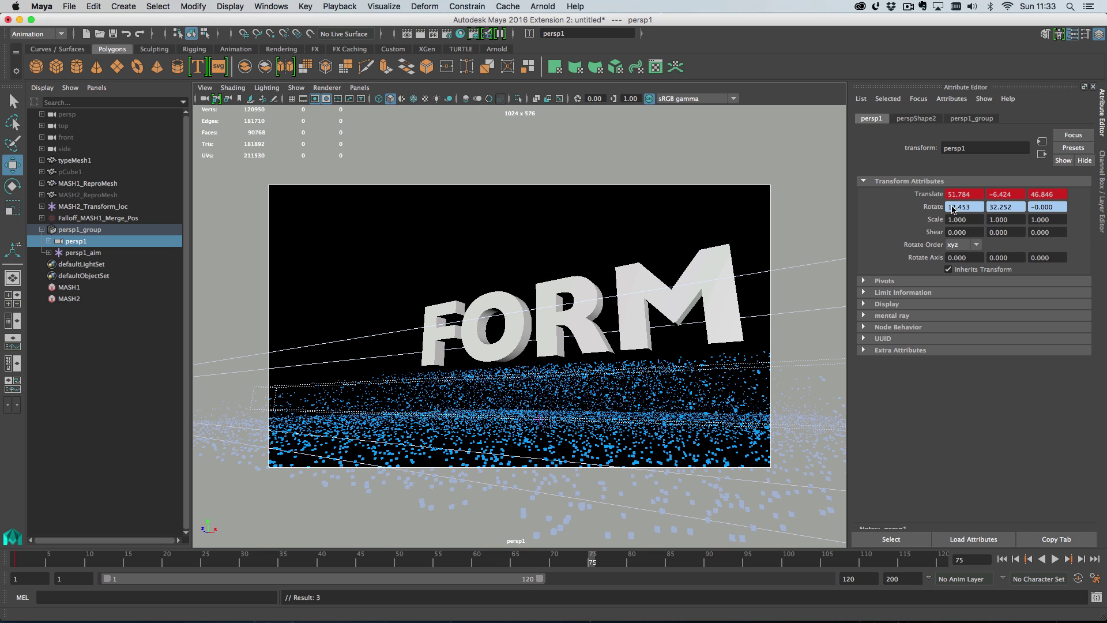
Step: Key persp1_aim's Translate at frames 1 and 75 after sliding it along X, then play back
click(83, 253)
click(1002, 558)
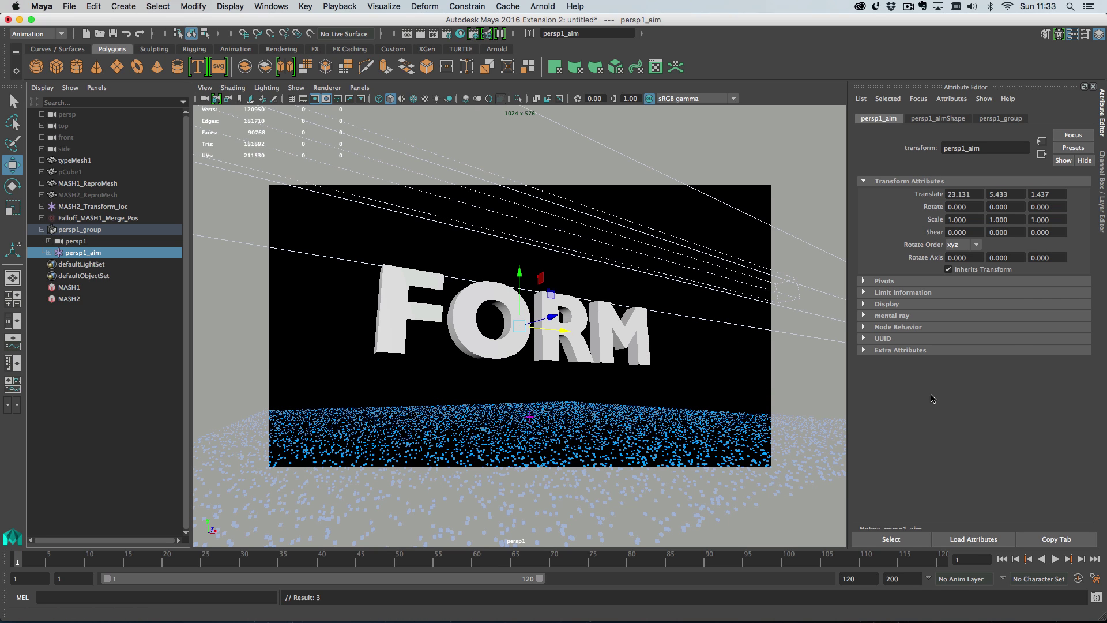
right_click(931, 195)
click(951, 215)
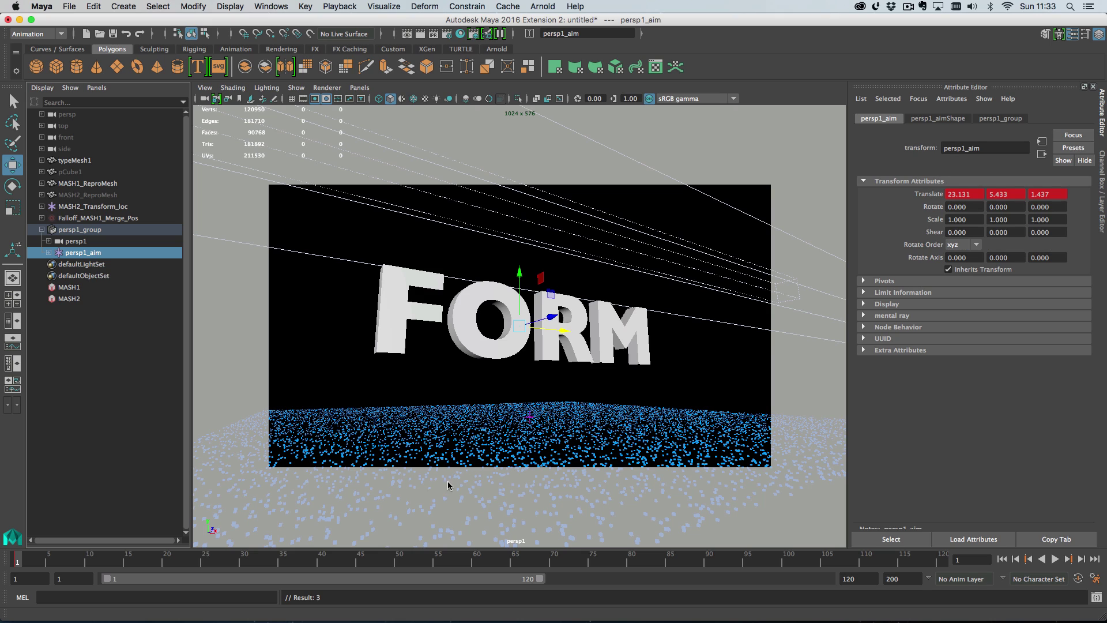
click(595, 560)
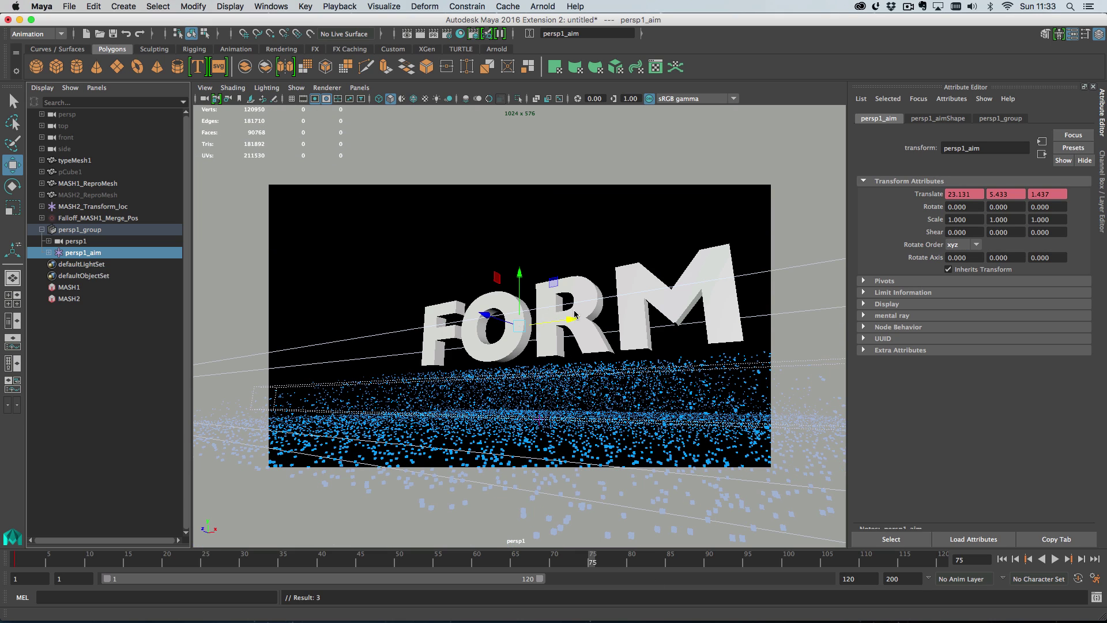
drag(574, 315, 582, 323)
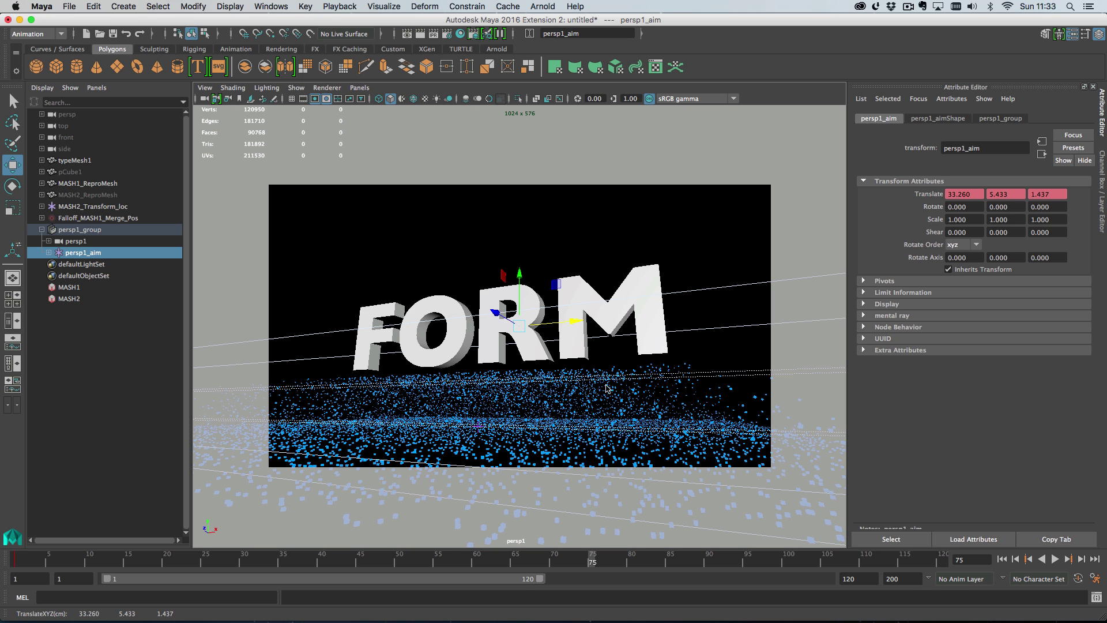
right_click(934, 202)
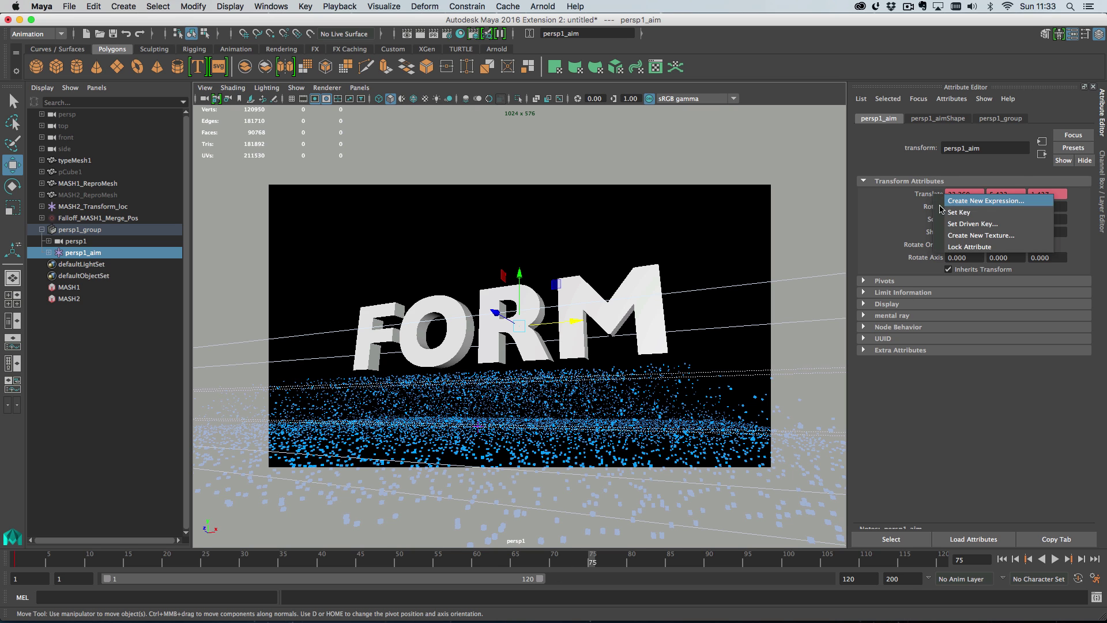
click(969, 222)
click(1002, 557)
click(1054, 559)
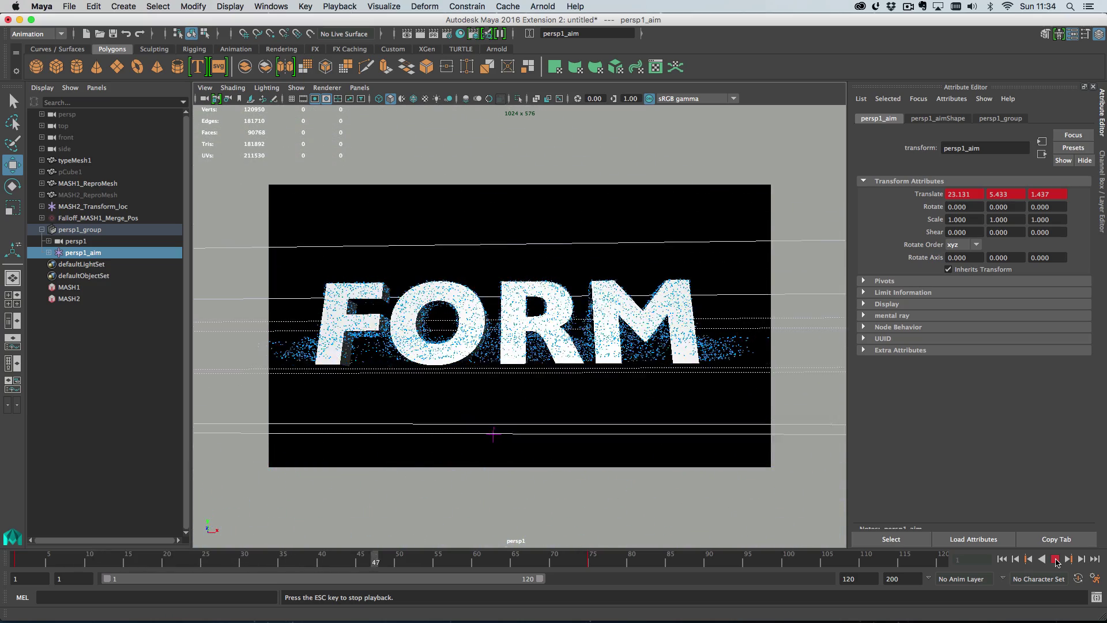
Step: Stop playback, switch the panel to the top orthographic view, and select the persp1 camera
key(Escape)
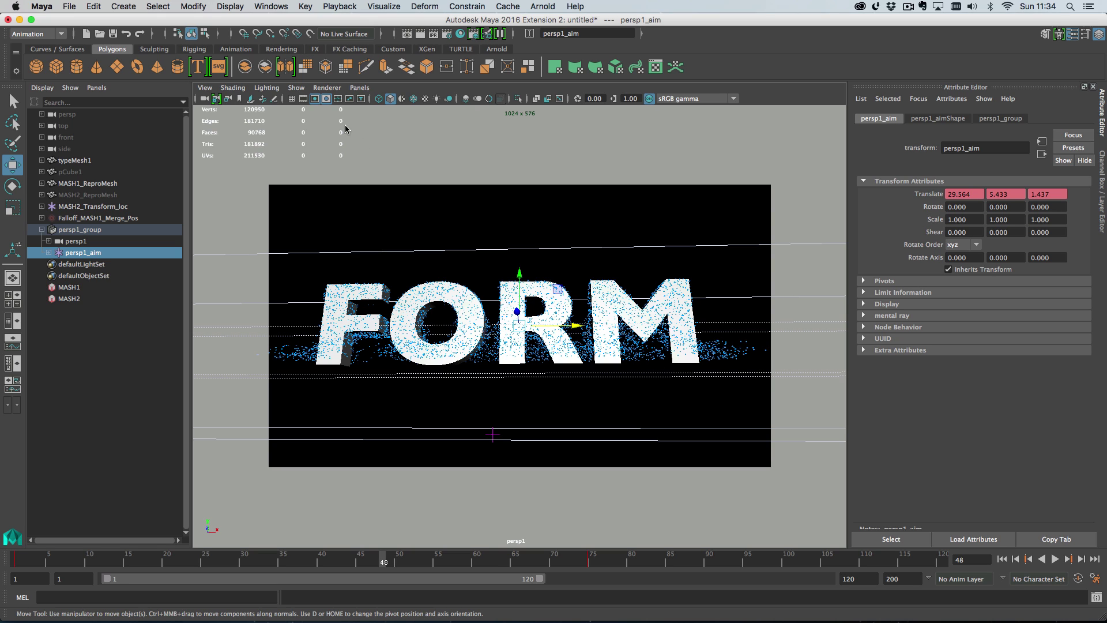
click(359, 87)
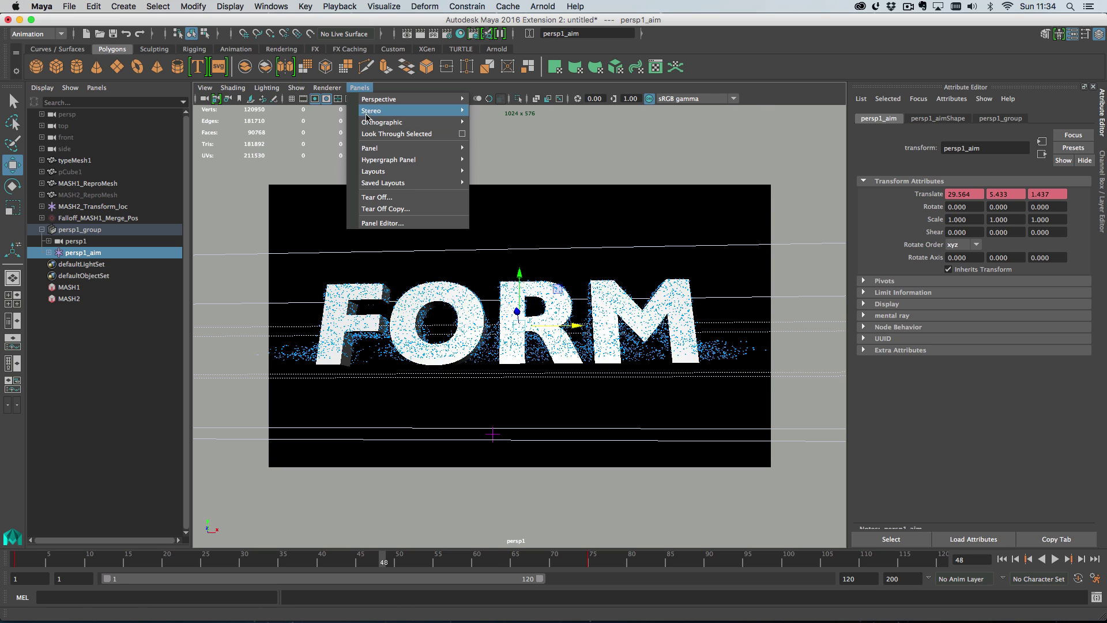
mouse_move(424, 126)
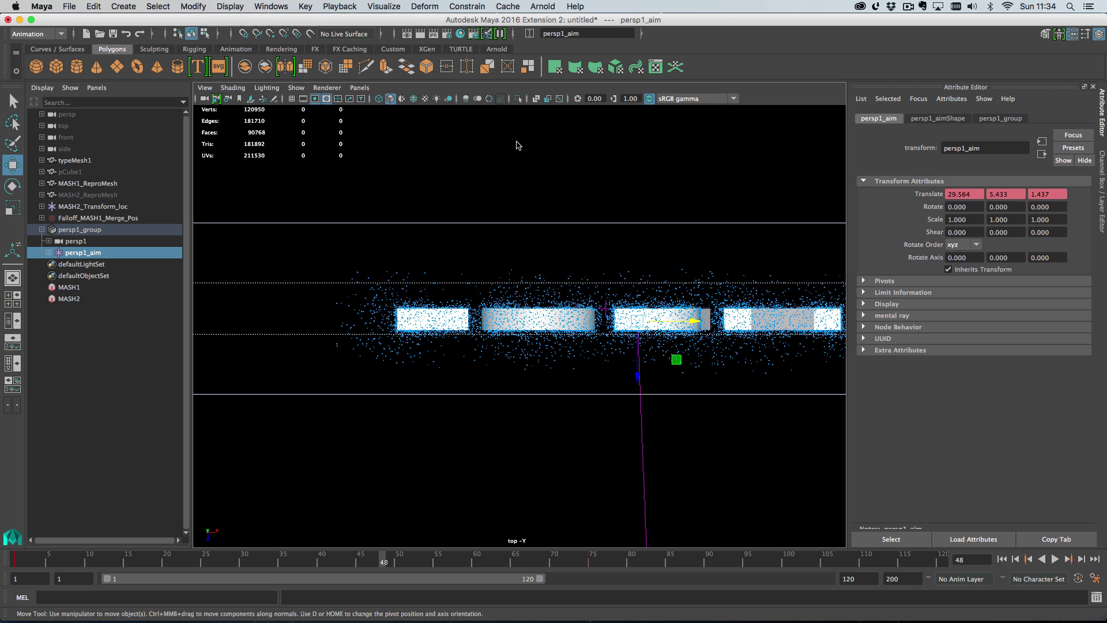
scroll(679, 383, down, 5)
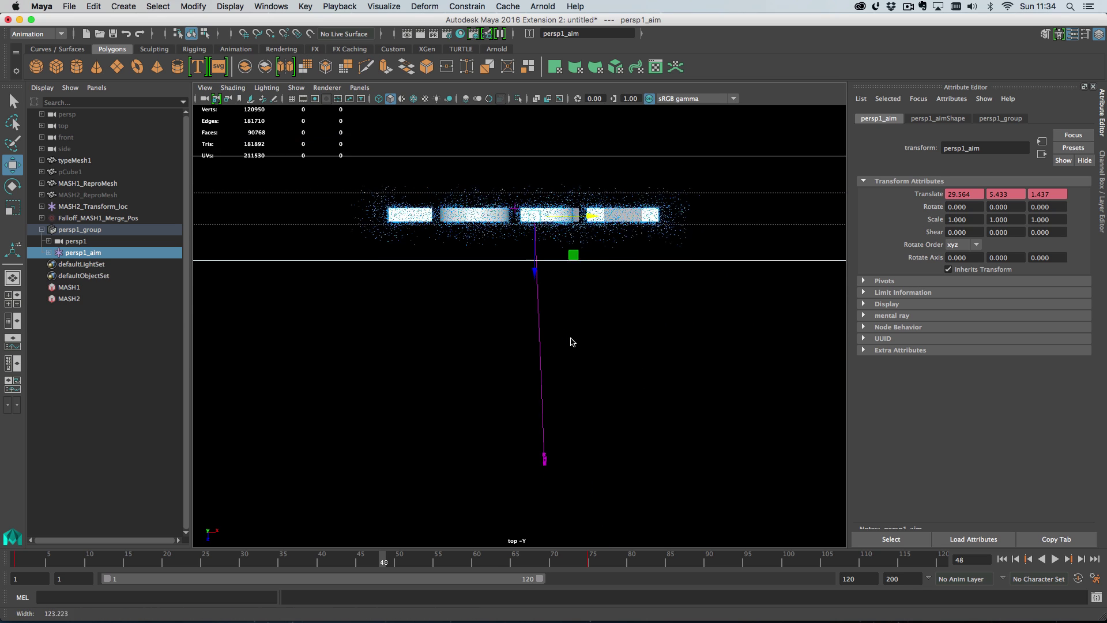
click(545, 456)
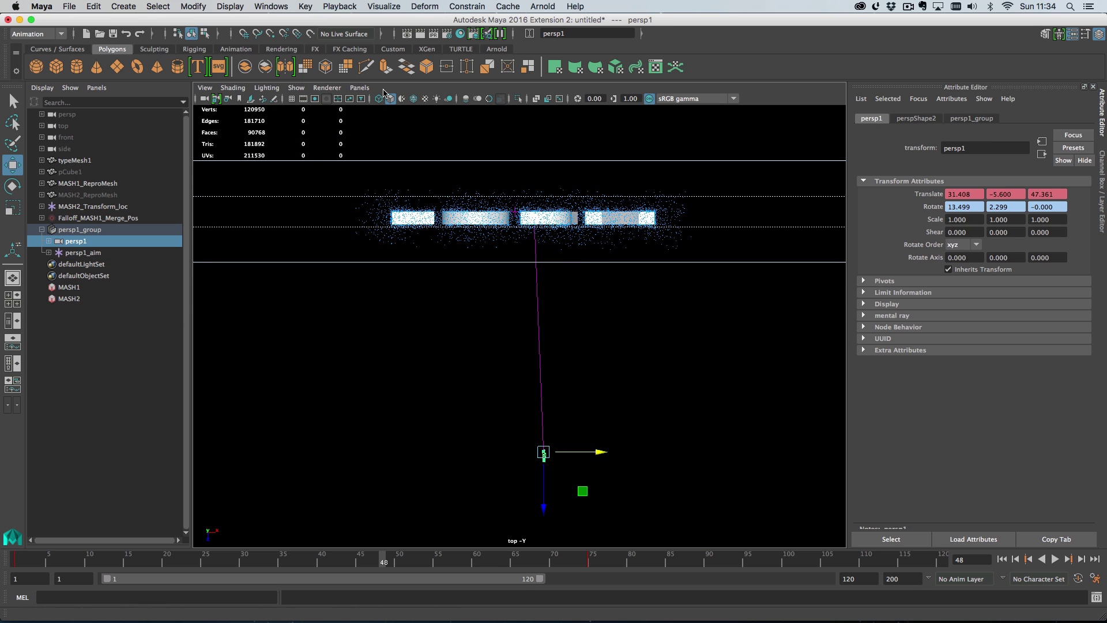
Step: Create an editable motion trail for persp1 and drag its frame-75 key further right
click(378, 4)
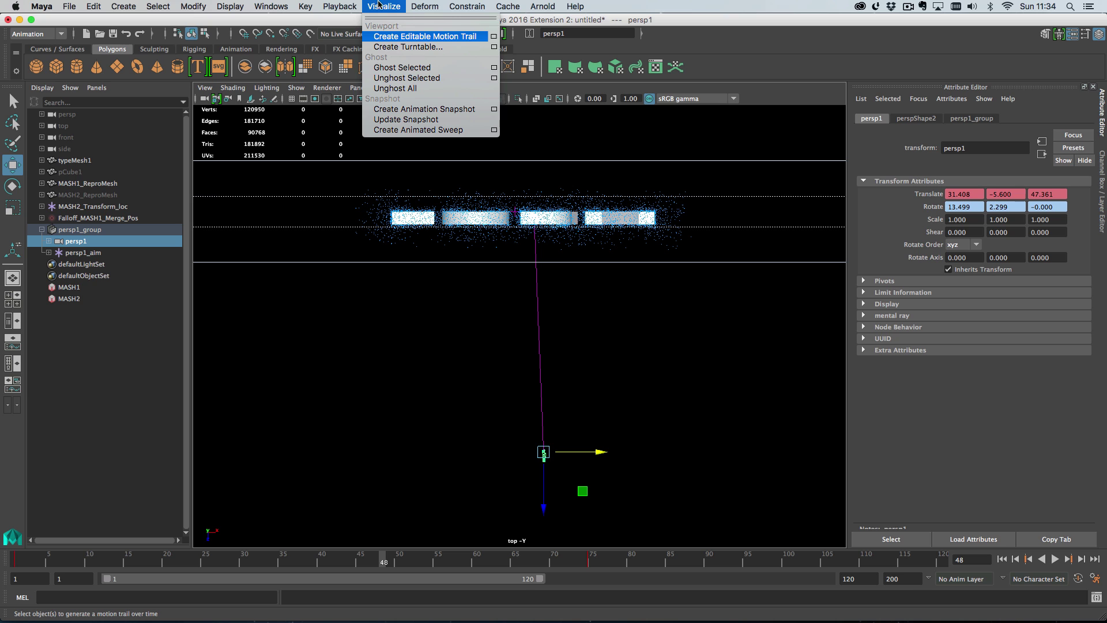
click(404, 36)
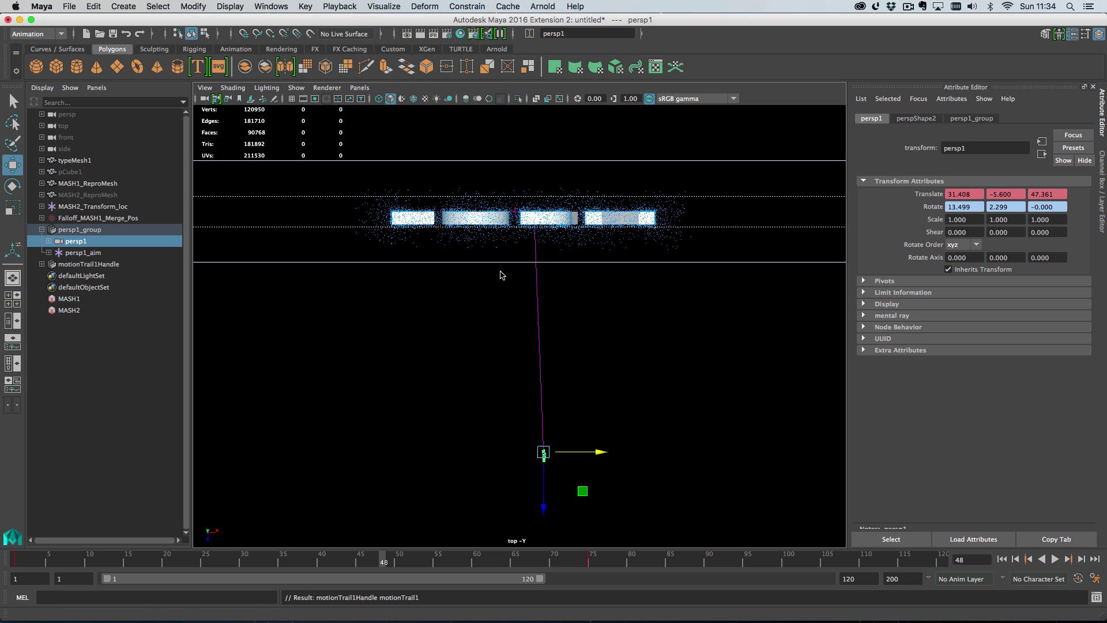
scroll(576, 470, down, 3)
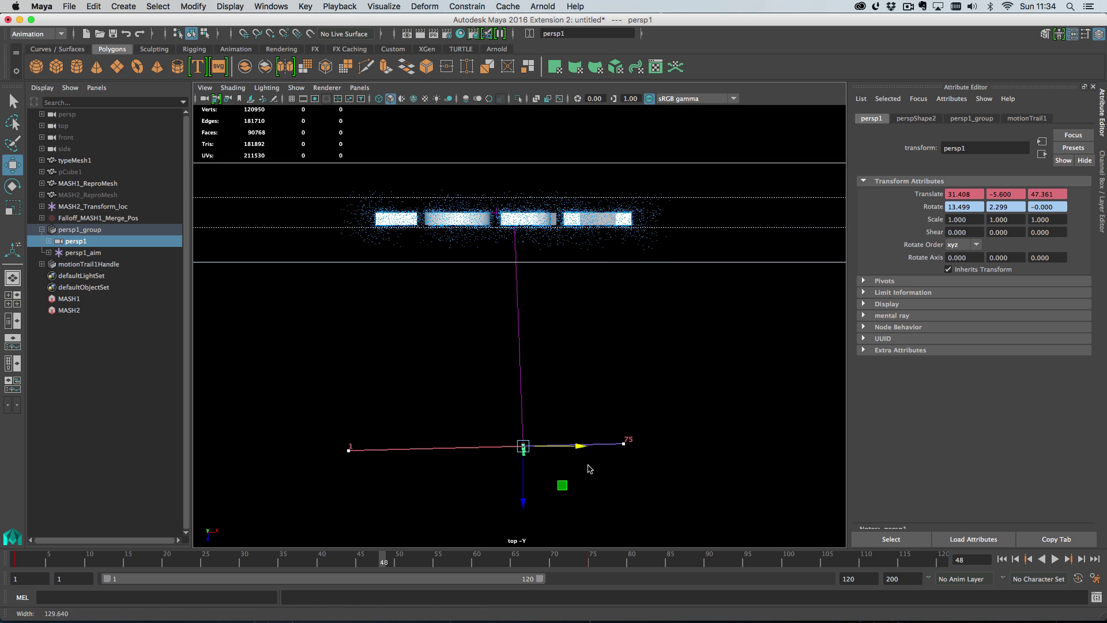
alt+middle_drag(595, 458, 589, 460)
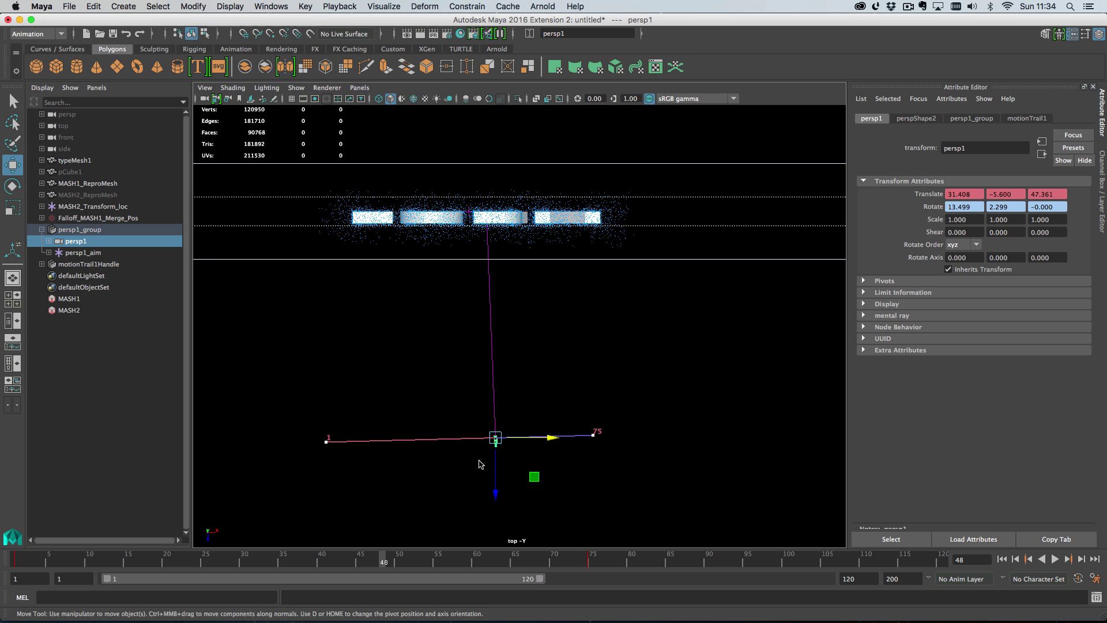
alt+middle_drag(480, 464, 473, 441)
drag(579, 390, 613, 462)
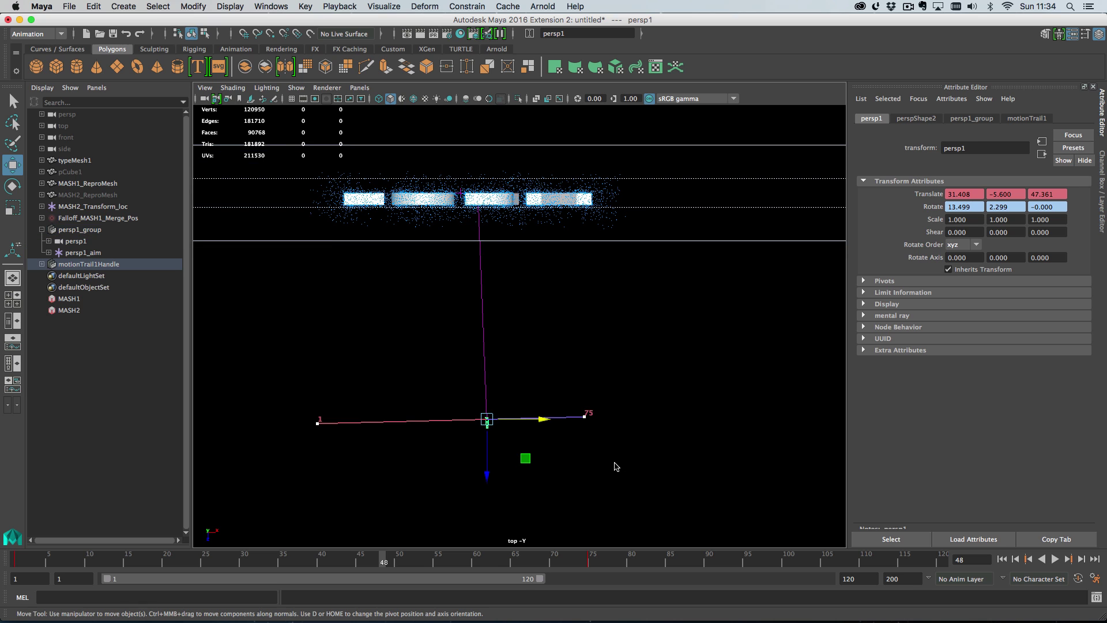
click(586, 415)
drag(588, 415, 670, 421)
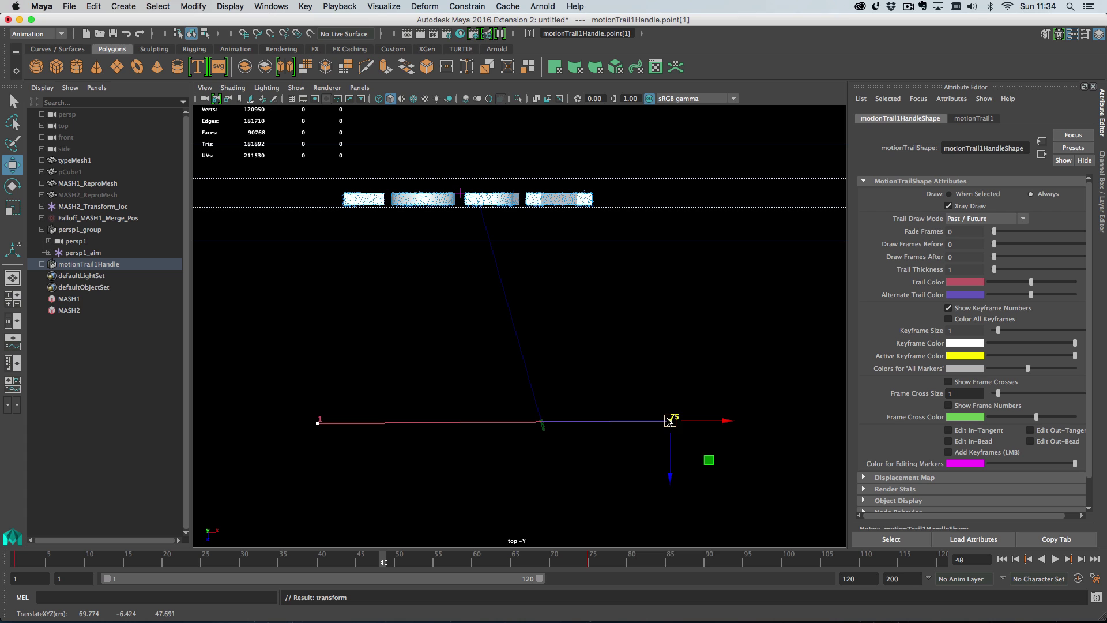
Step: Enable in- and out-tangent editing and pull the tangents at frames 75 and 1 downward
right_drag(669, 422, 616, 329)
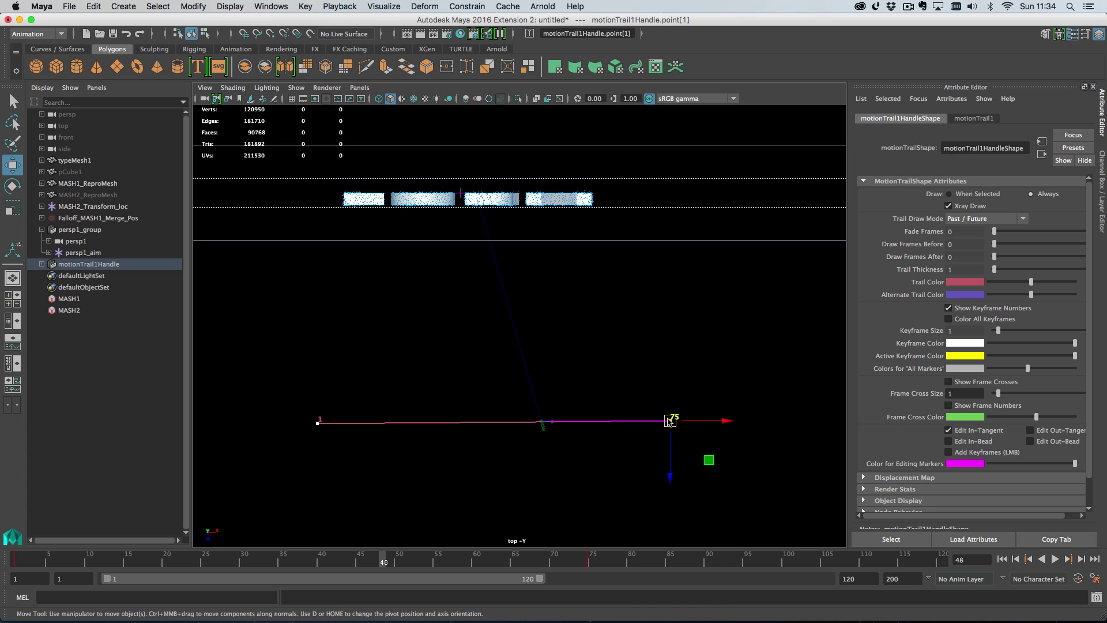
right_drag(669, 421, 718, 341)
drag(552, 433, 546, 491)
drag(293, 402, 346, 439)
drag(401, 465, 464, 395)
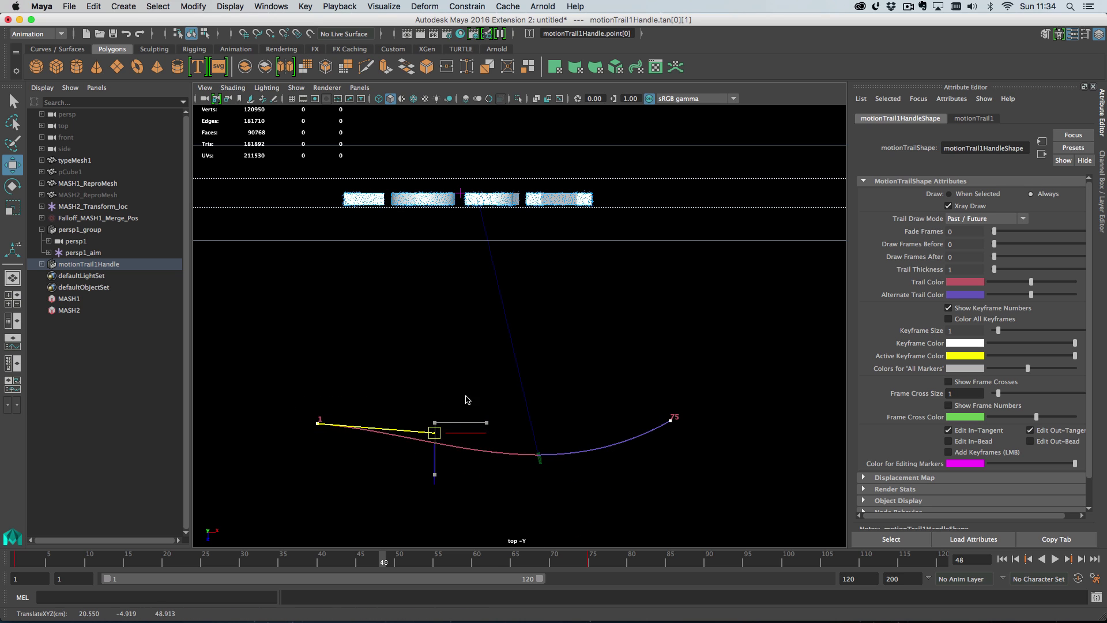
middle_drag(465, 395, 471, 443)
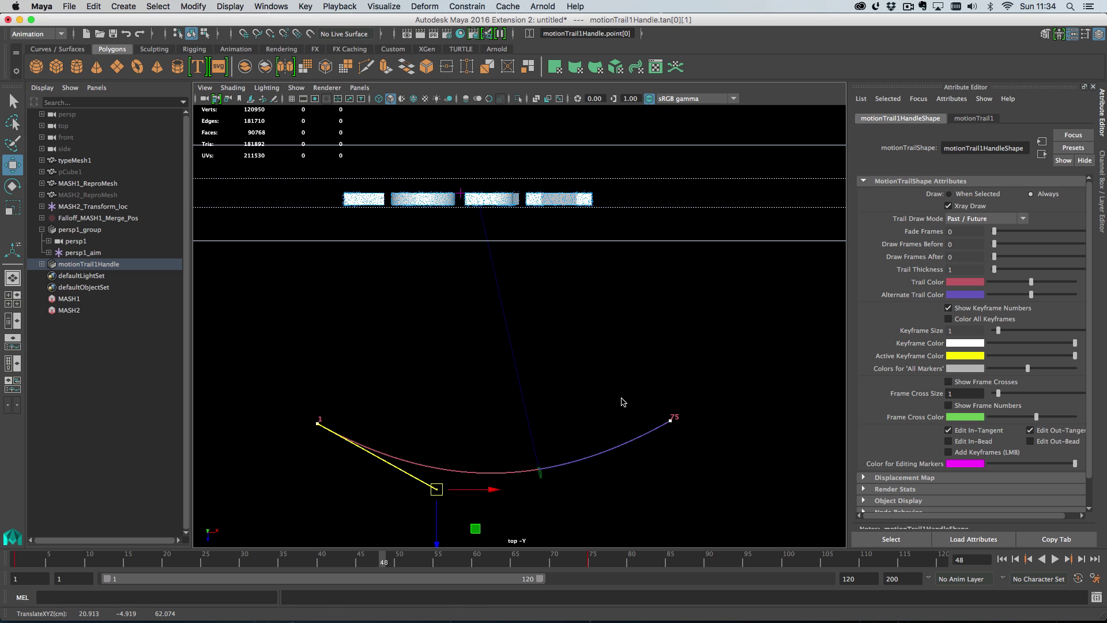
Step: Adjust keyframe 75's tangent and move that key left and down
click(670, 420)
drag(519, 482, 574, 522)
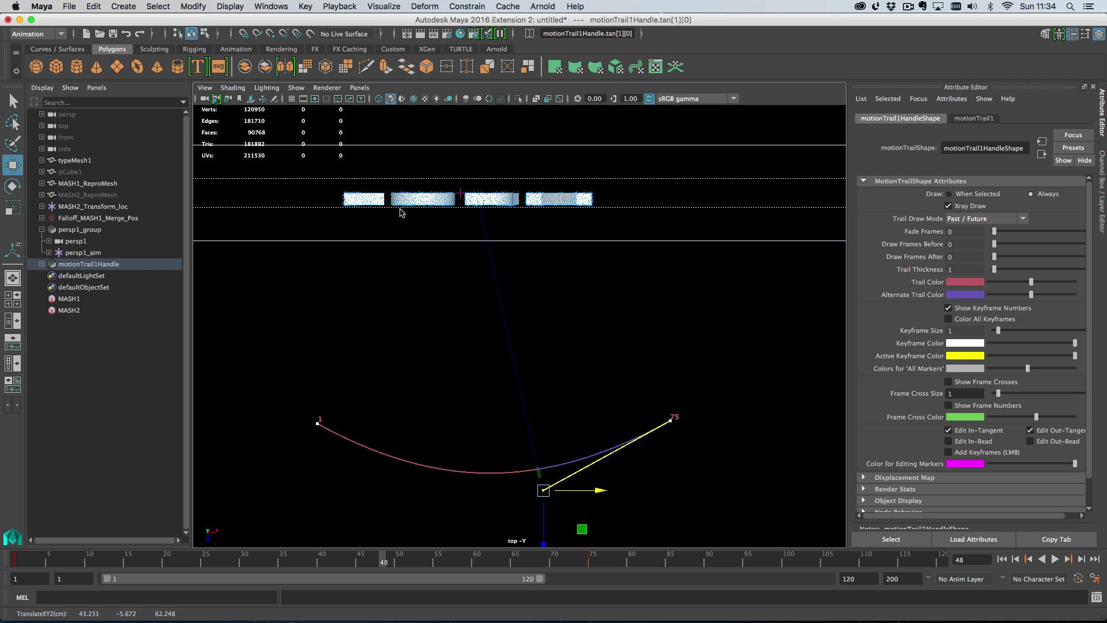
drag(635, 392, 672, 459)
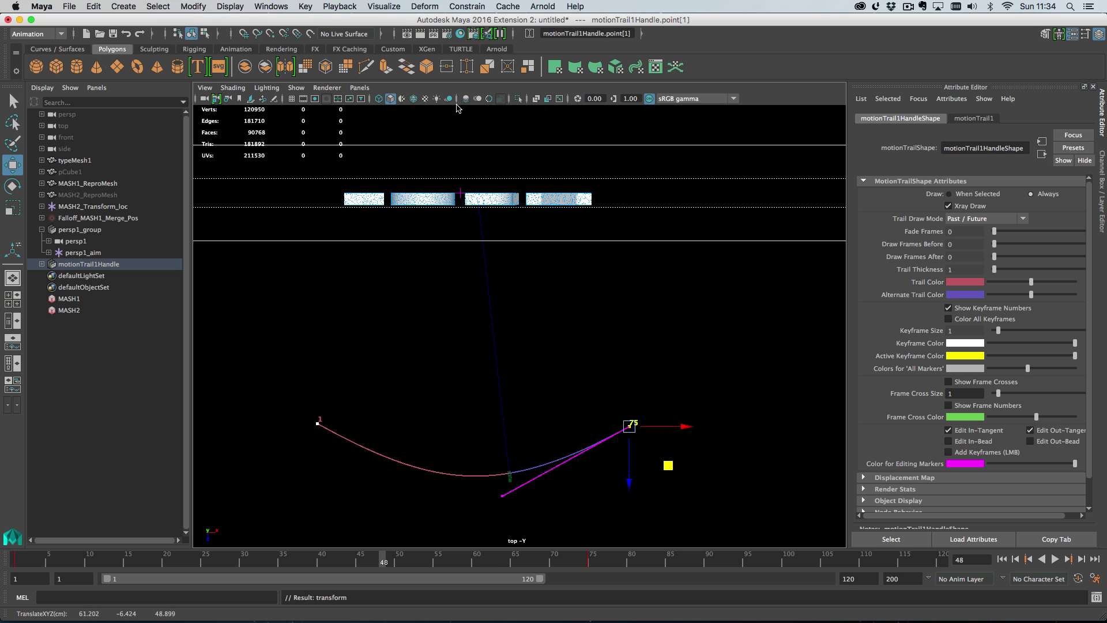
click(358, 87)
Step: Look through persp1, set the playback end frame to 75, and hide the typeMesh1 FORM text
mouse_move(392, 98)
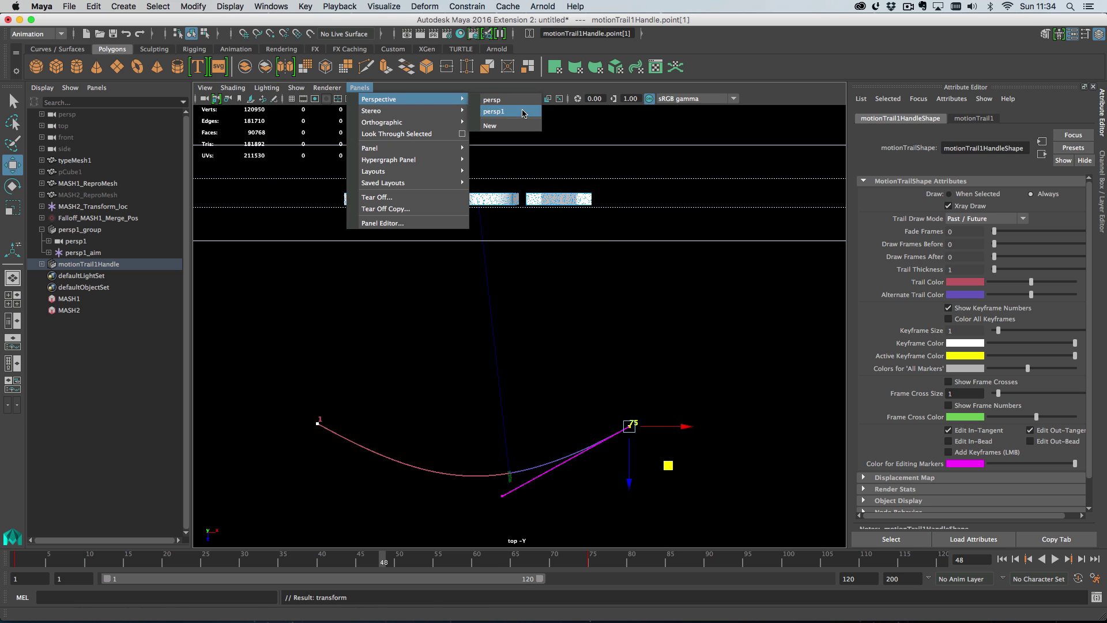
click(502, 111)
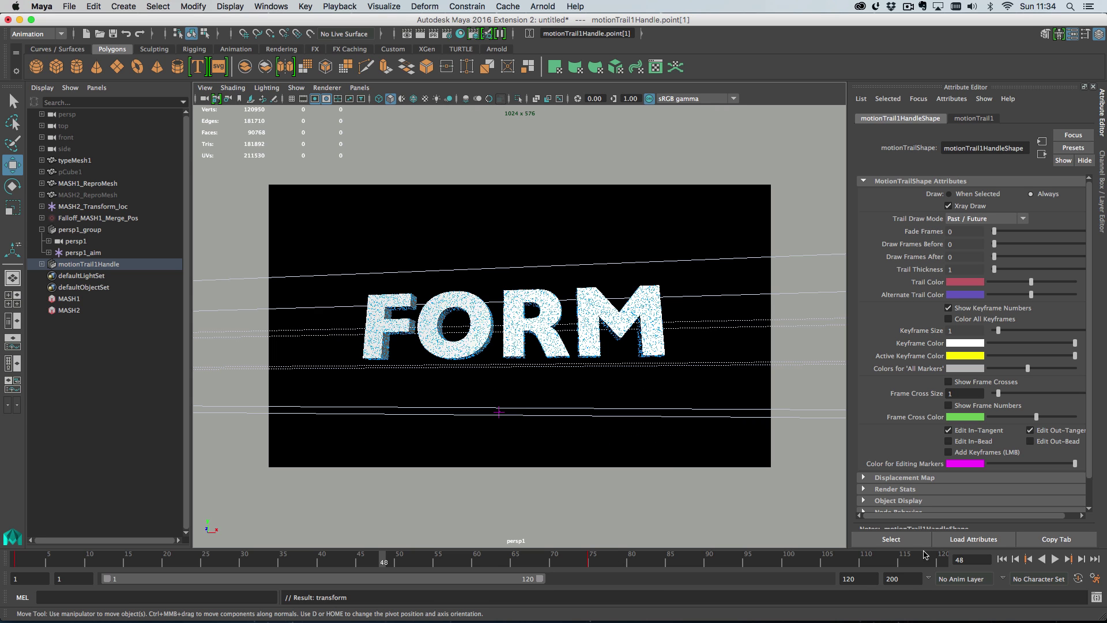
click(1001, 561)
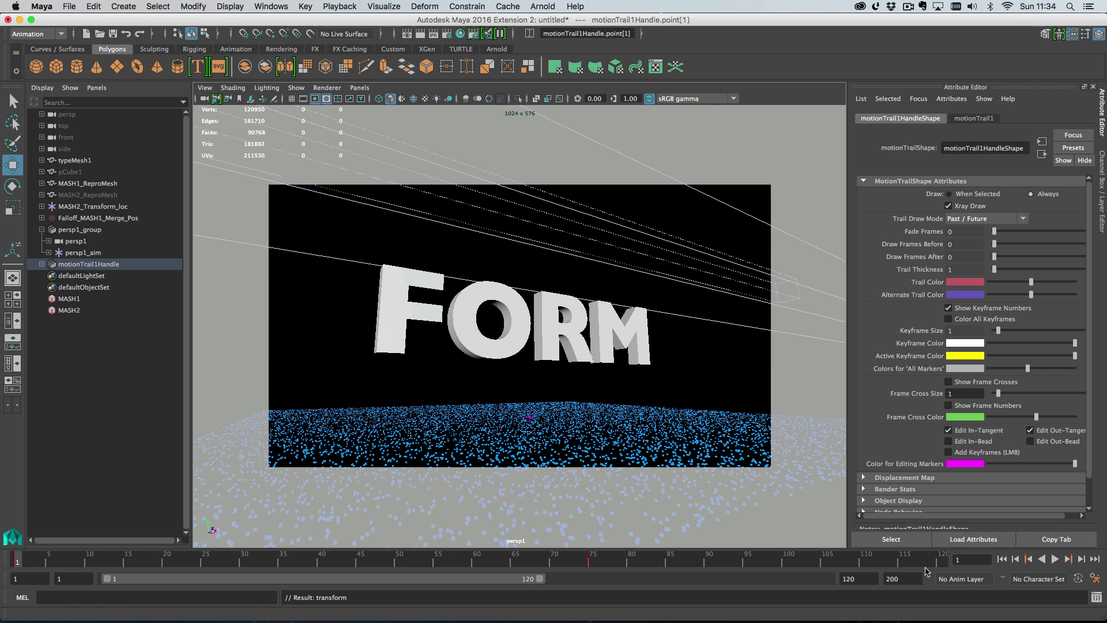
click(591, 559)
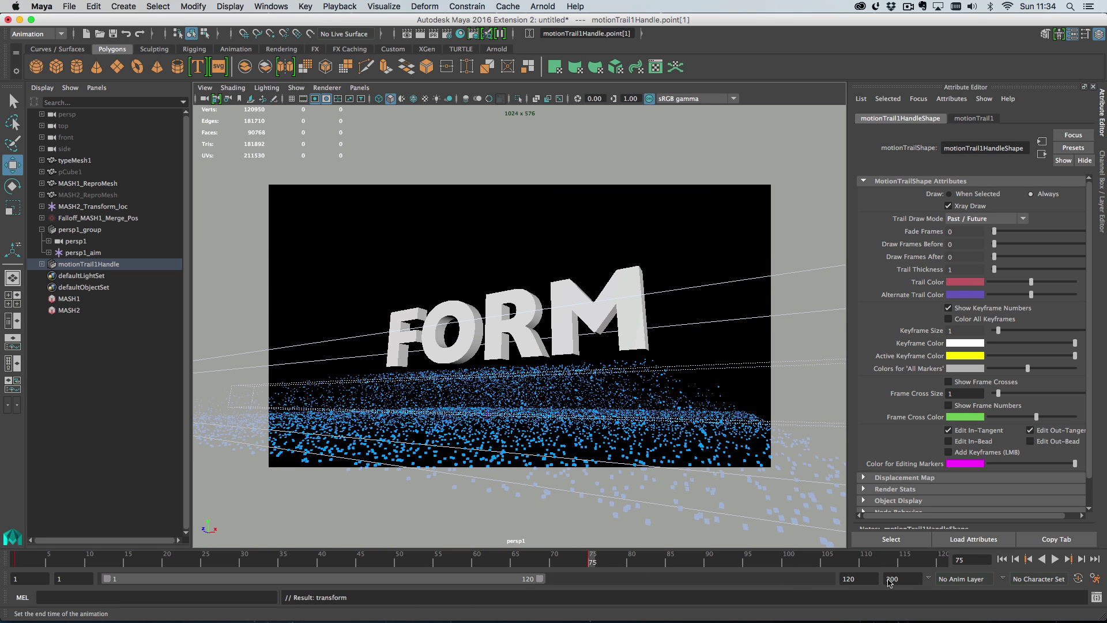
text(75)
key(Return)
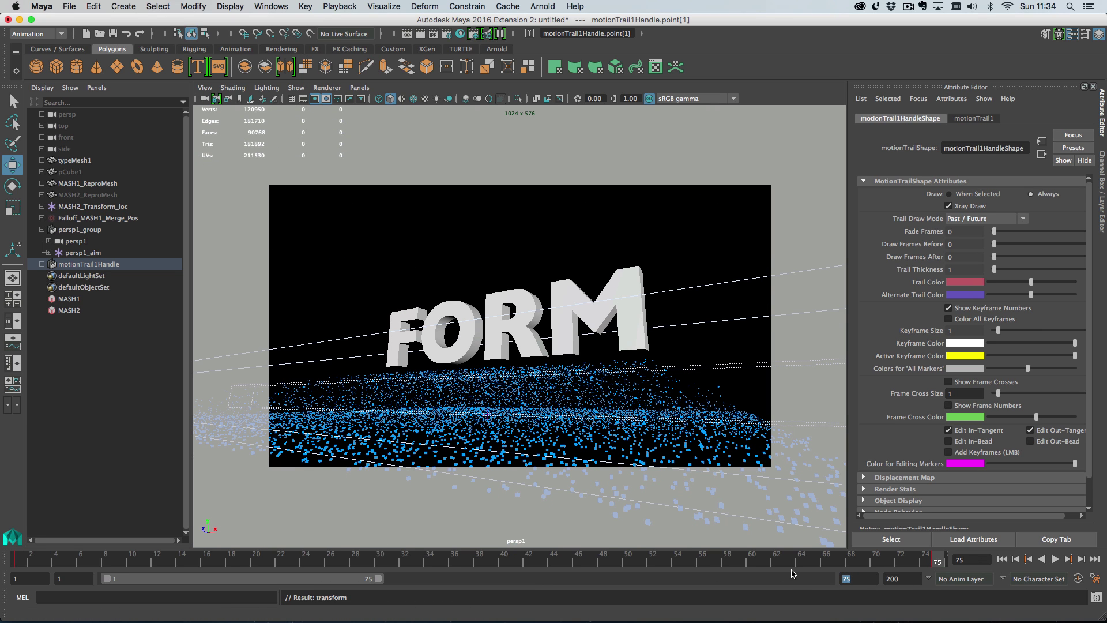
click(1000, 558)
click(523, 330)
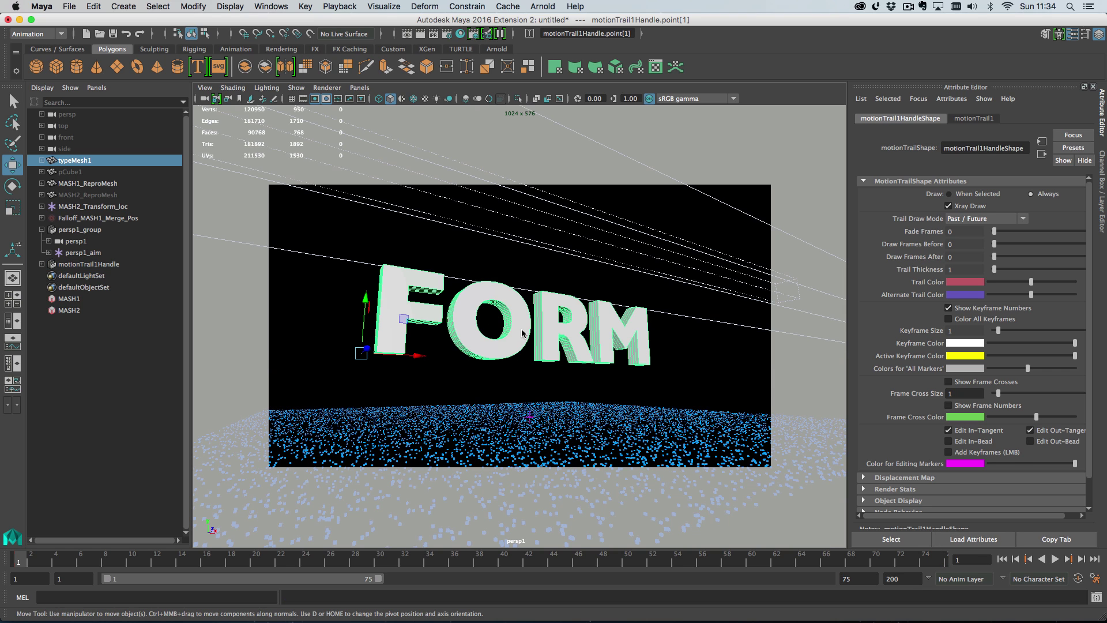
key(ctrl+h)
Step: Hide the Falloff_MASH1_Merge_Pos locator and play the animation forward through persp1
click(526, 250)
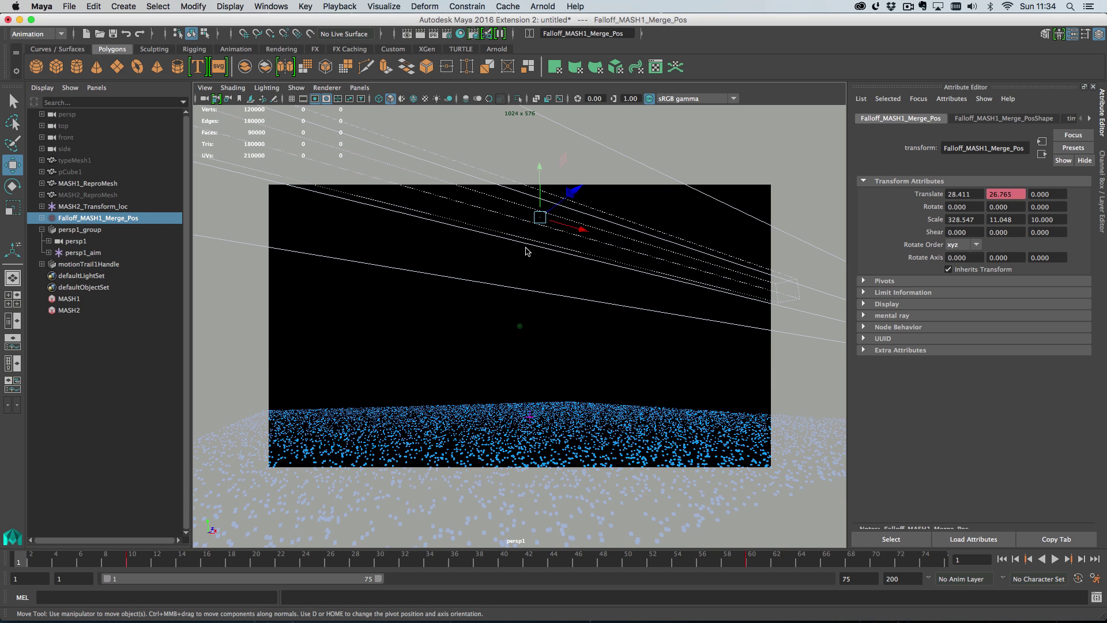
key(ctrl+h)
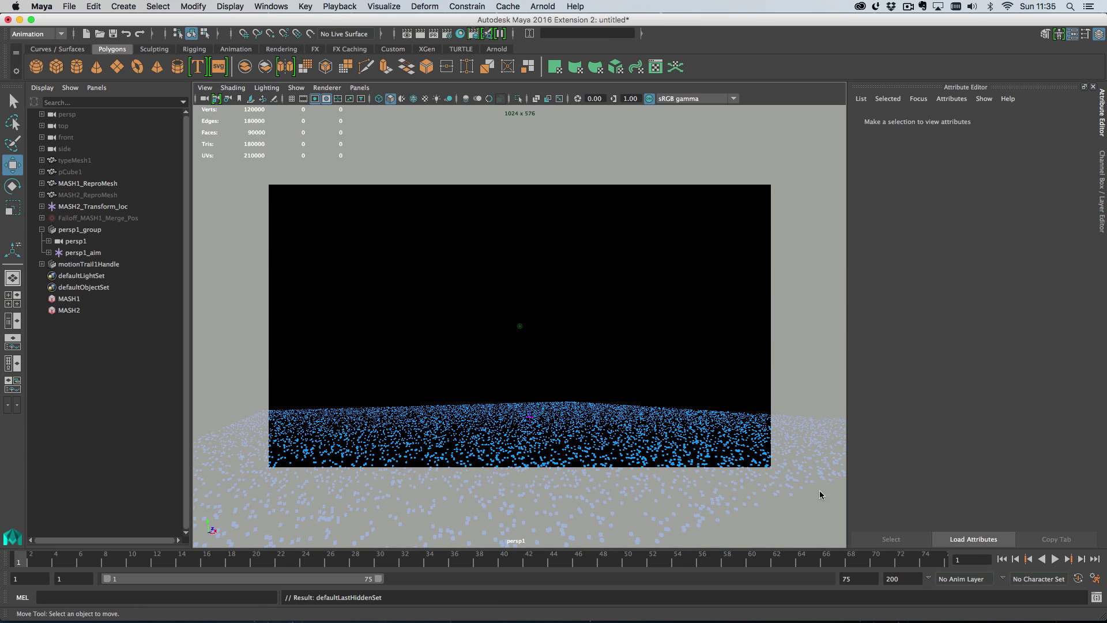
click(1056, 559)
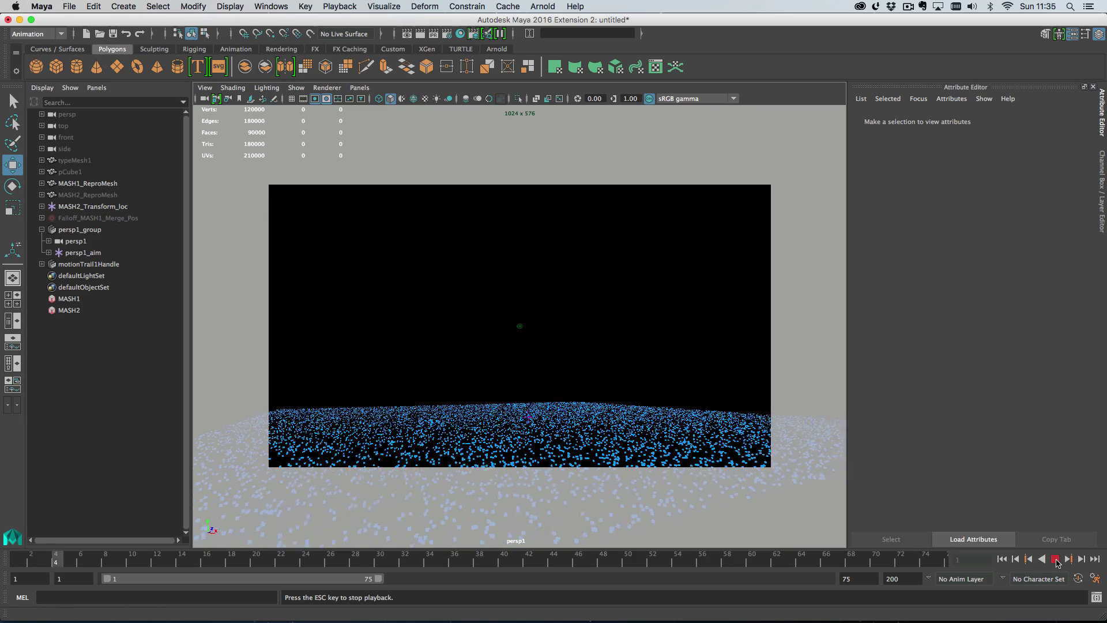